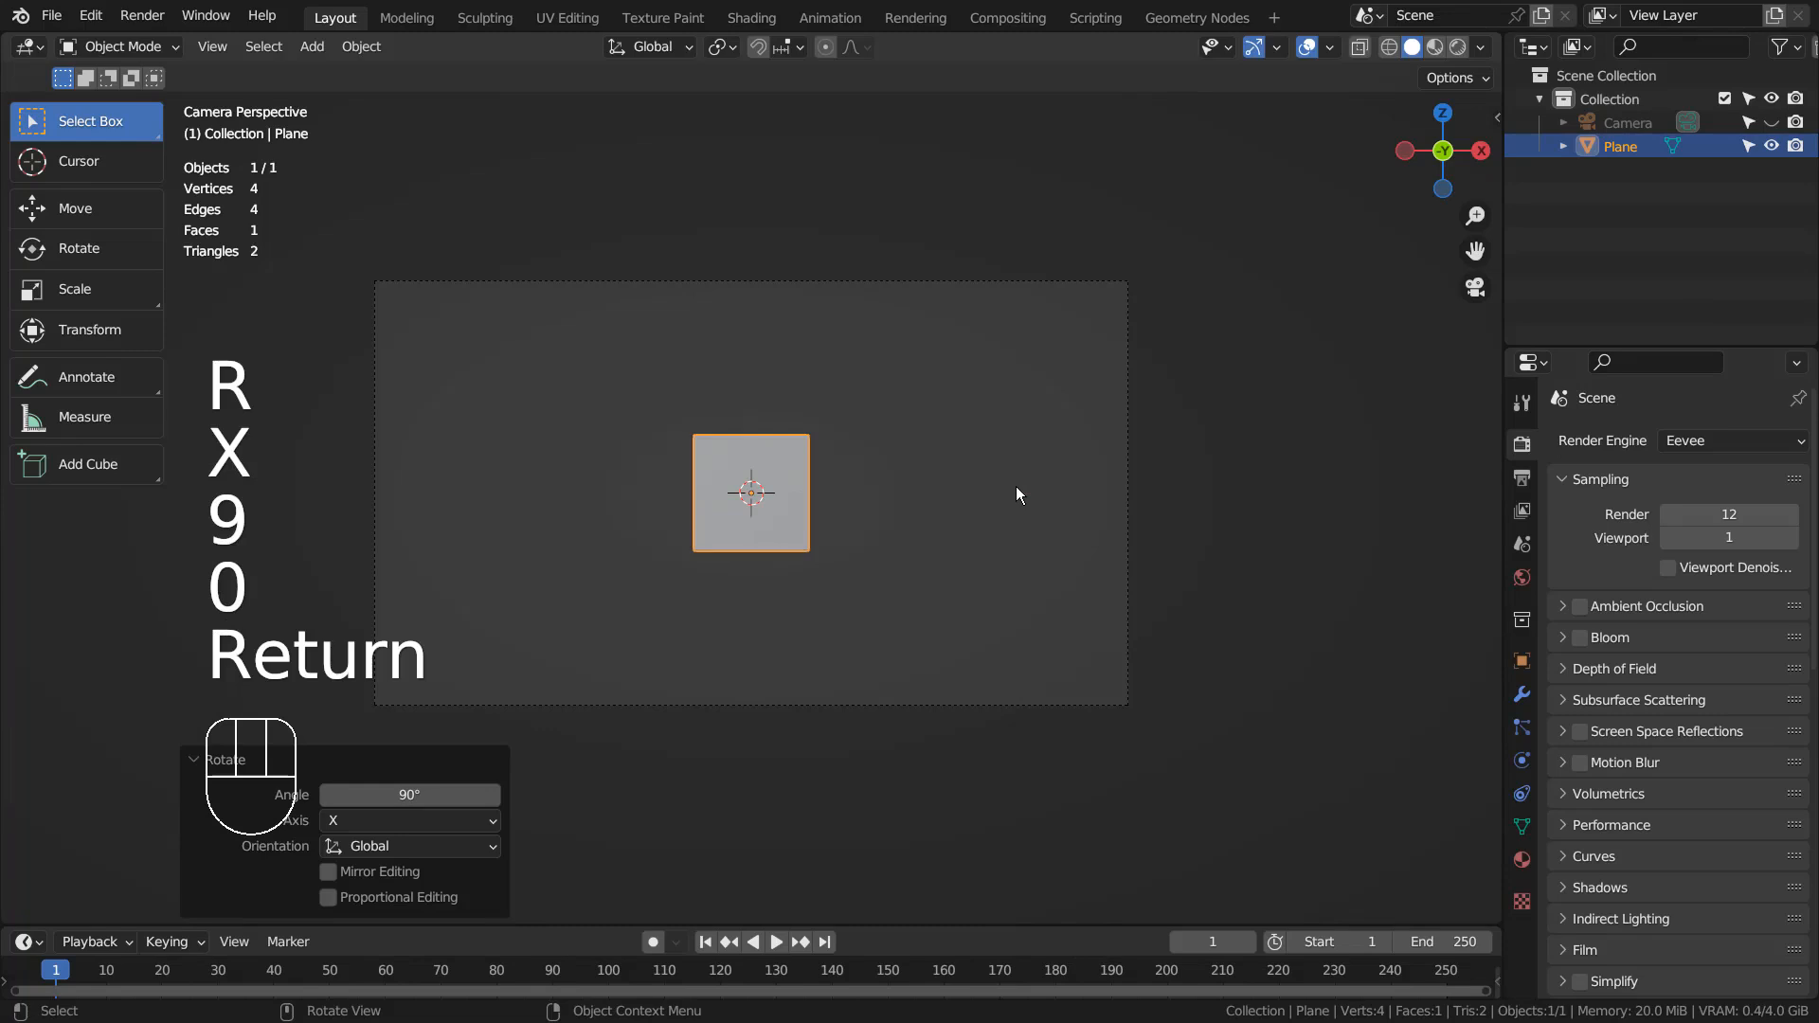
Narrow the plane to 0.075 along X and duplicate it with a 90° rotation in the camera view to form a cross.
key(s)
key(x)
click(779, 494)
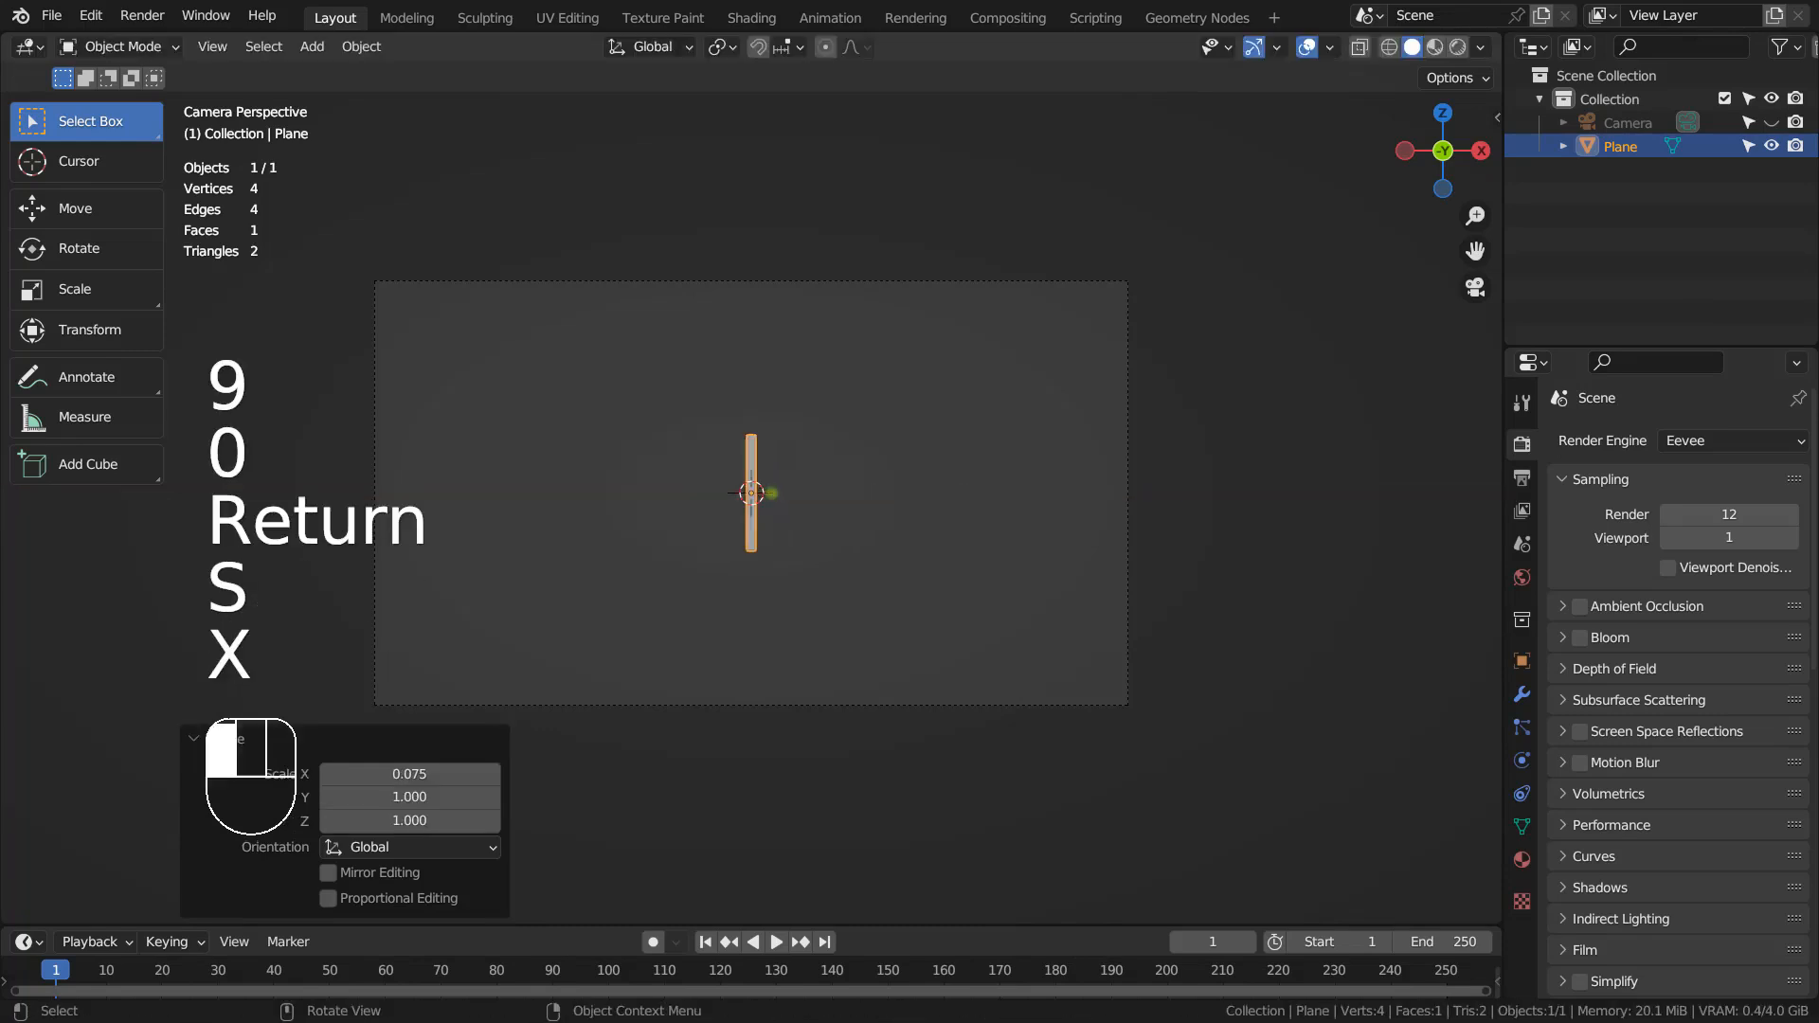
key(shift+d)
key(r)
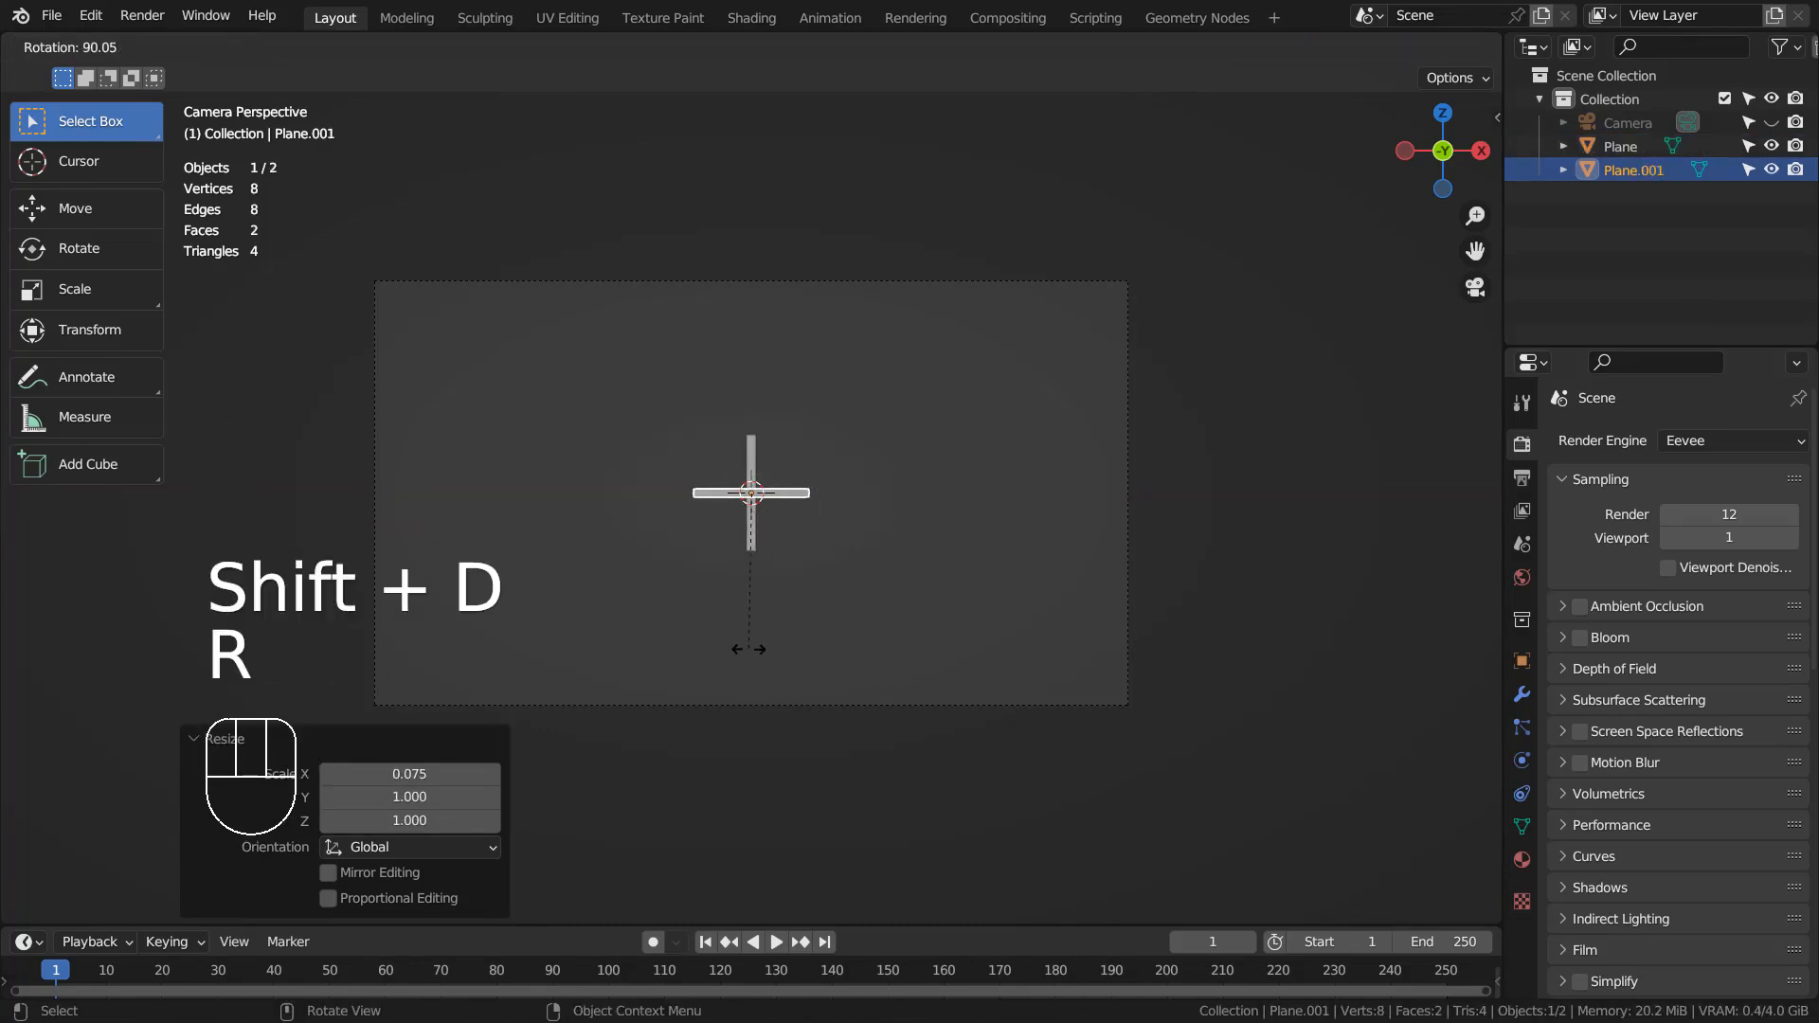
key(ctrl)
click(754, 649)
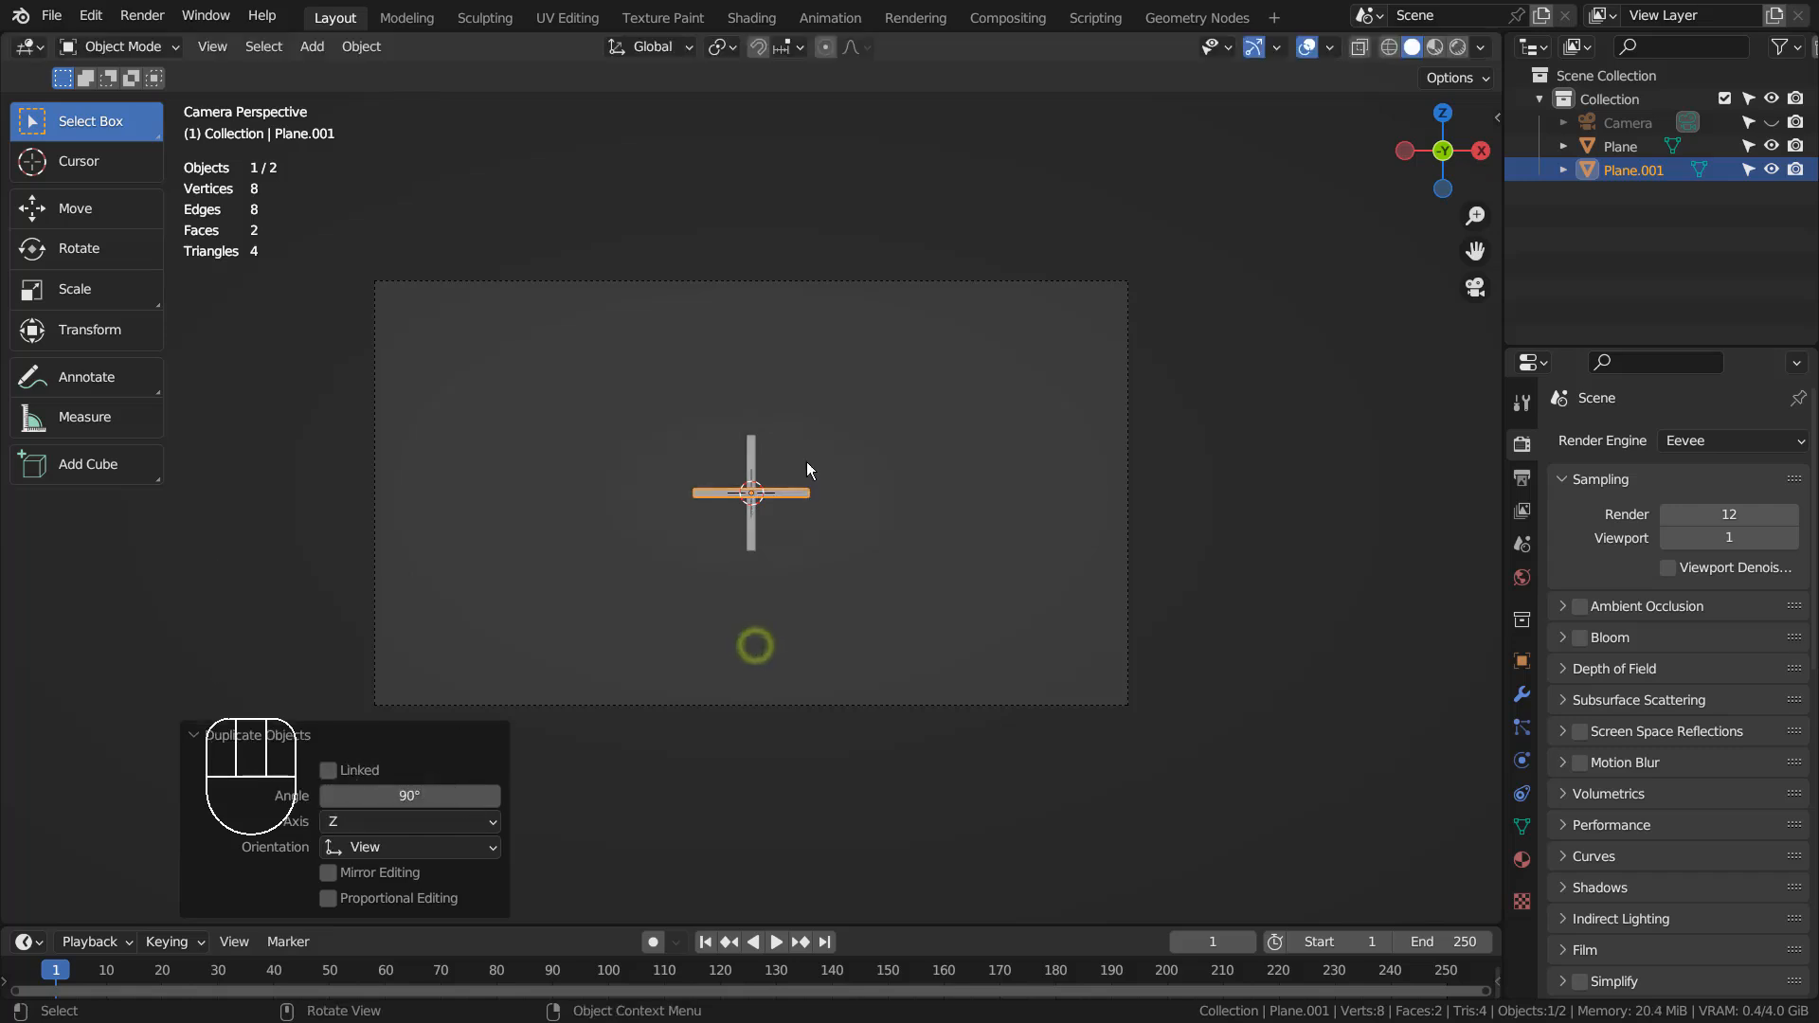
Duplicate both crossed bars rotated 45° and join all four bars into one eight-armed star.
shift+click(808, 441)
key(shift+d)
key(r)
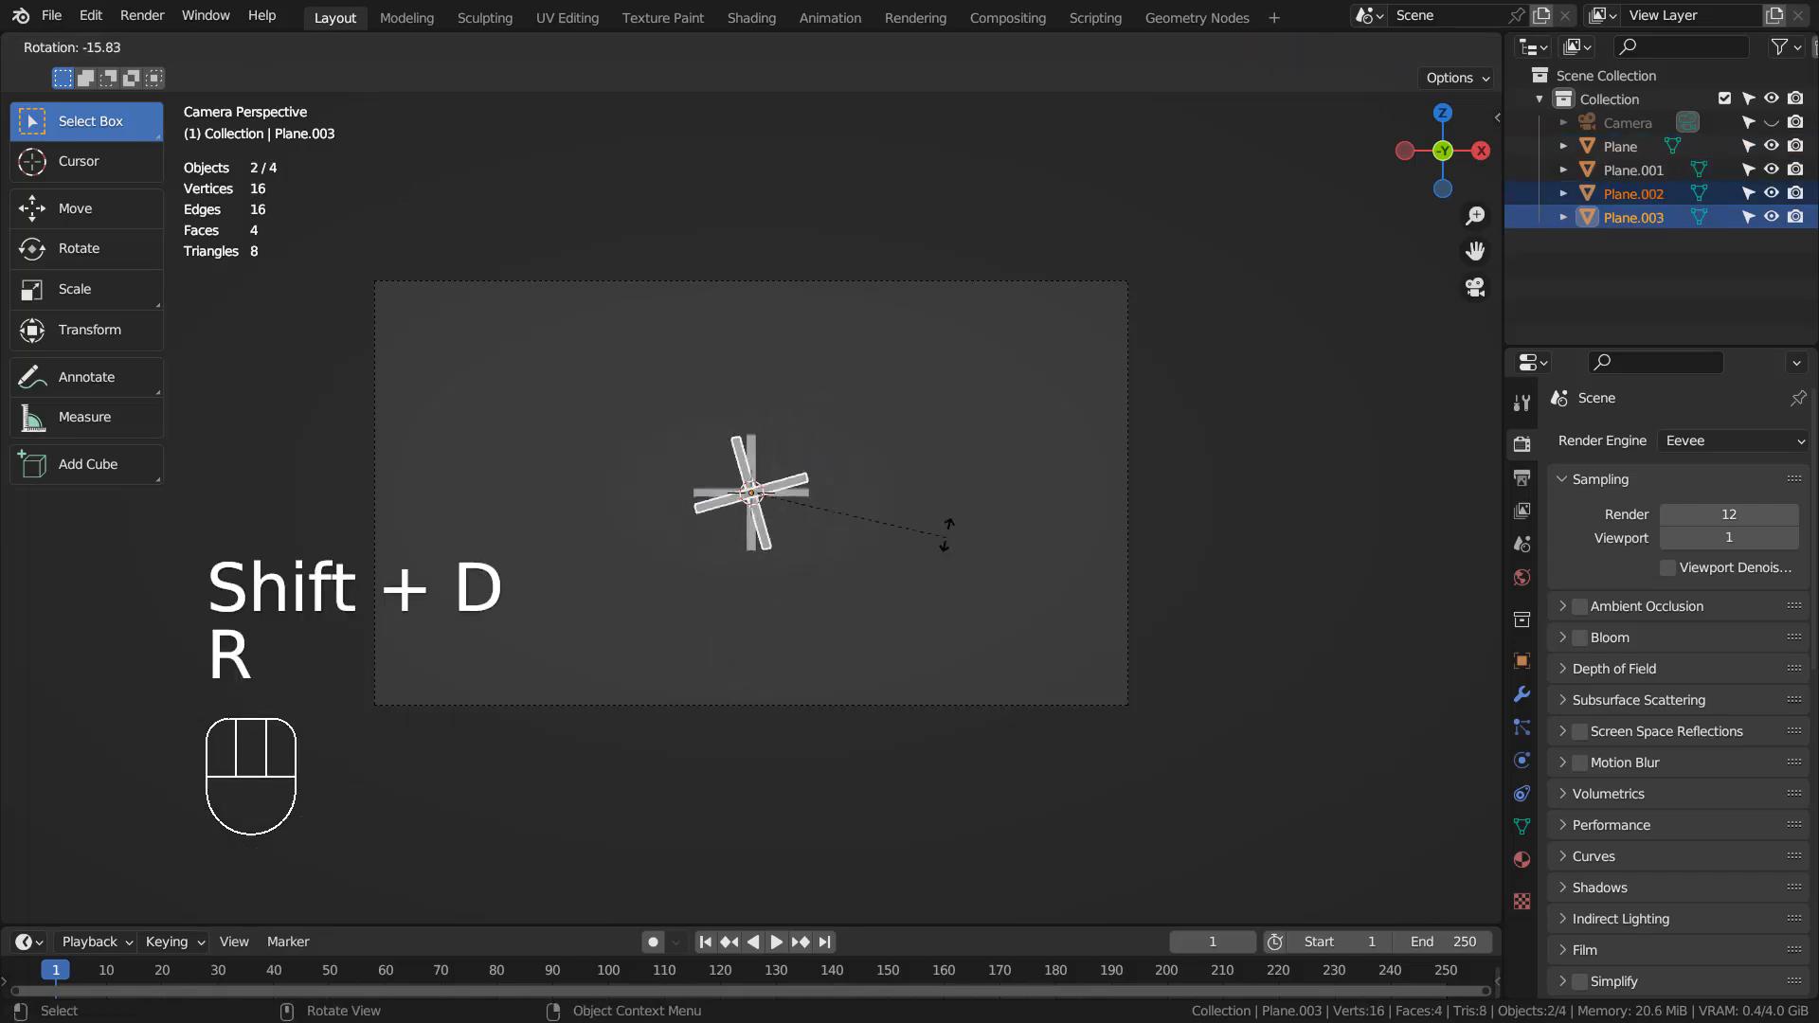
key(ctrl)
click(919, 447)
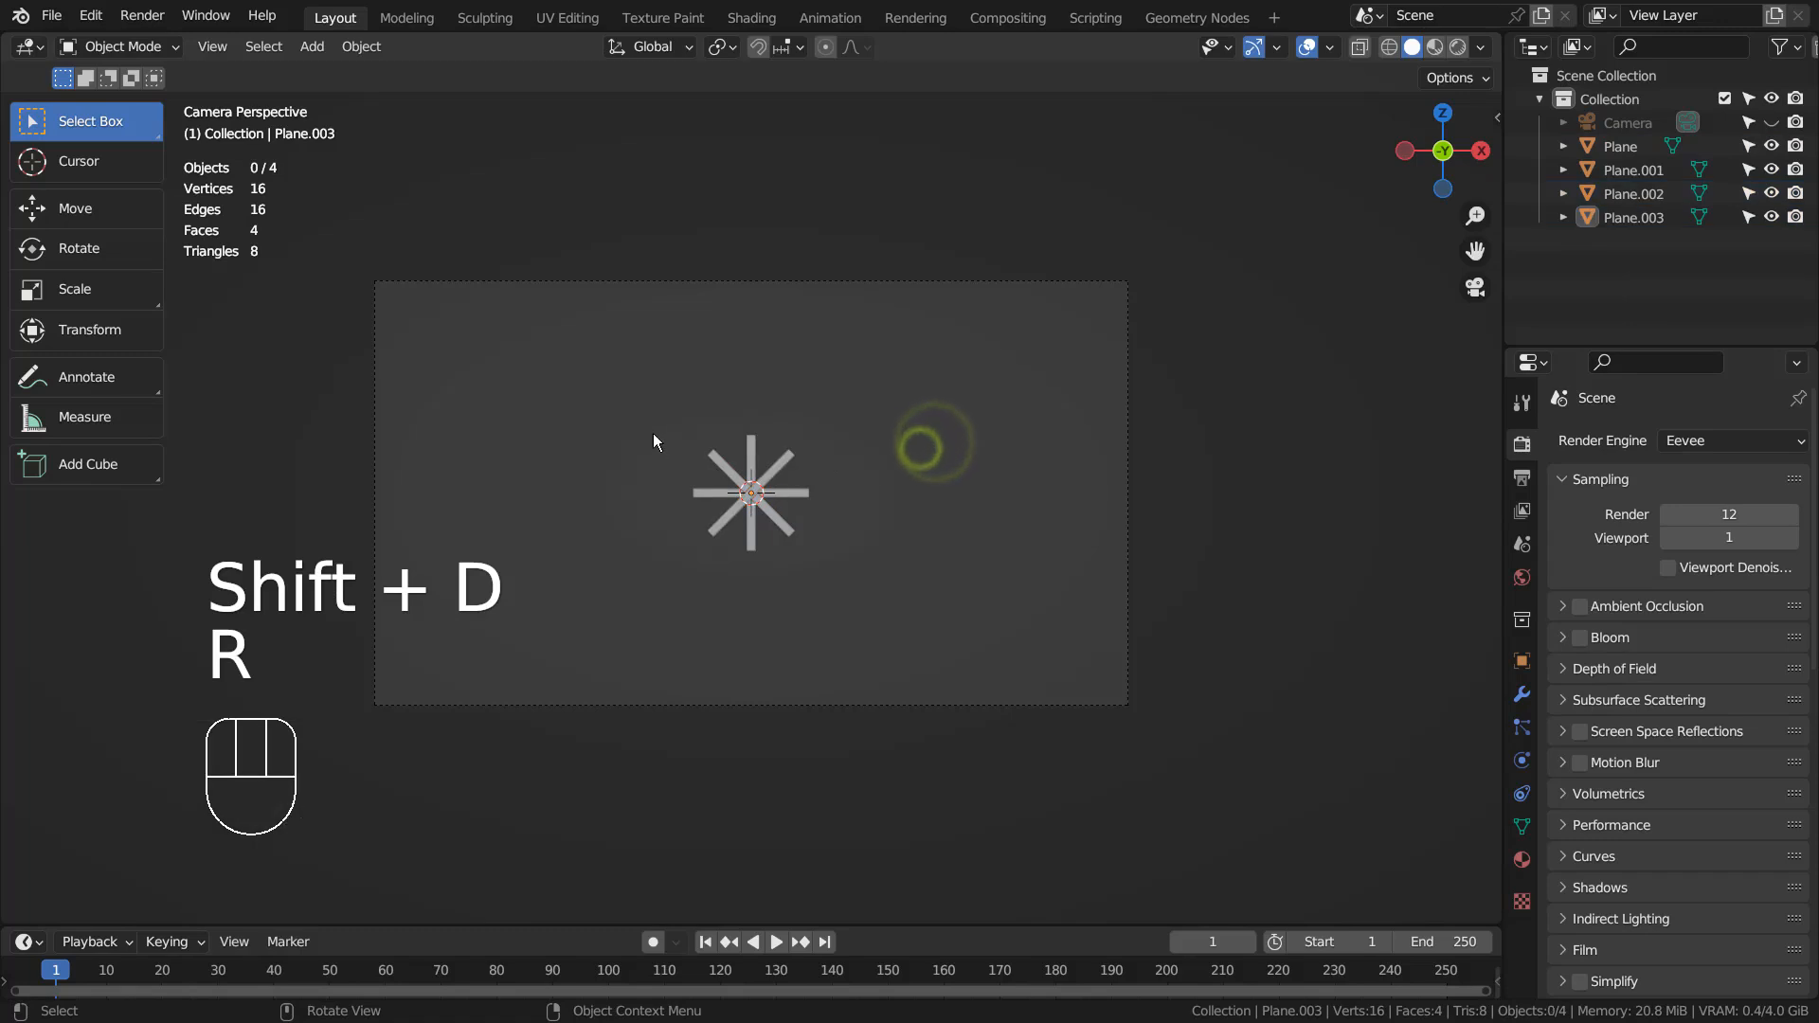
drag(652, 434, 785, 544)
key(ctrl+j)
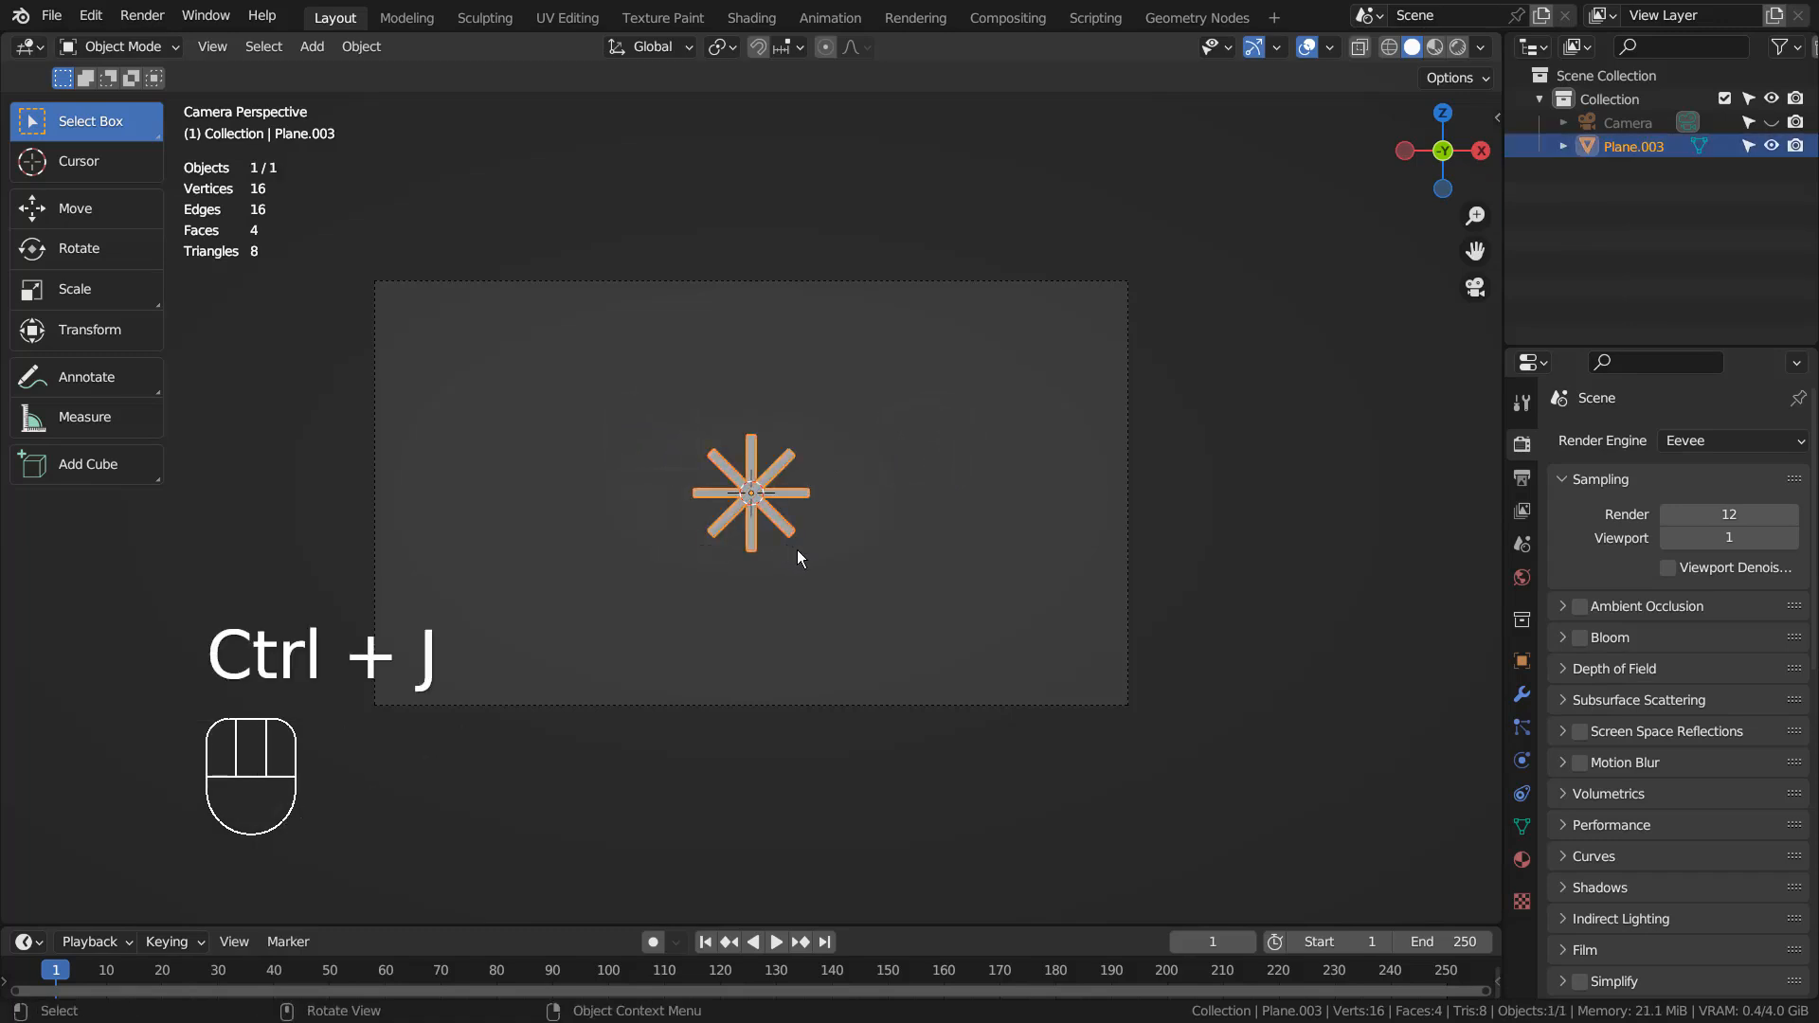
Move the star about 4.48 m along X and 2.13 m along Z, and shrink it to about half its size.
key(g)
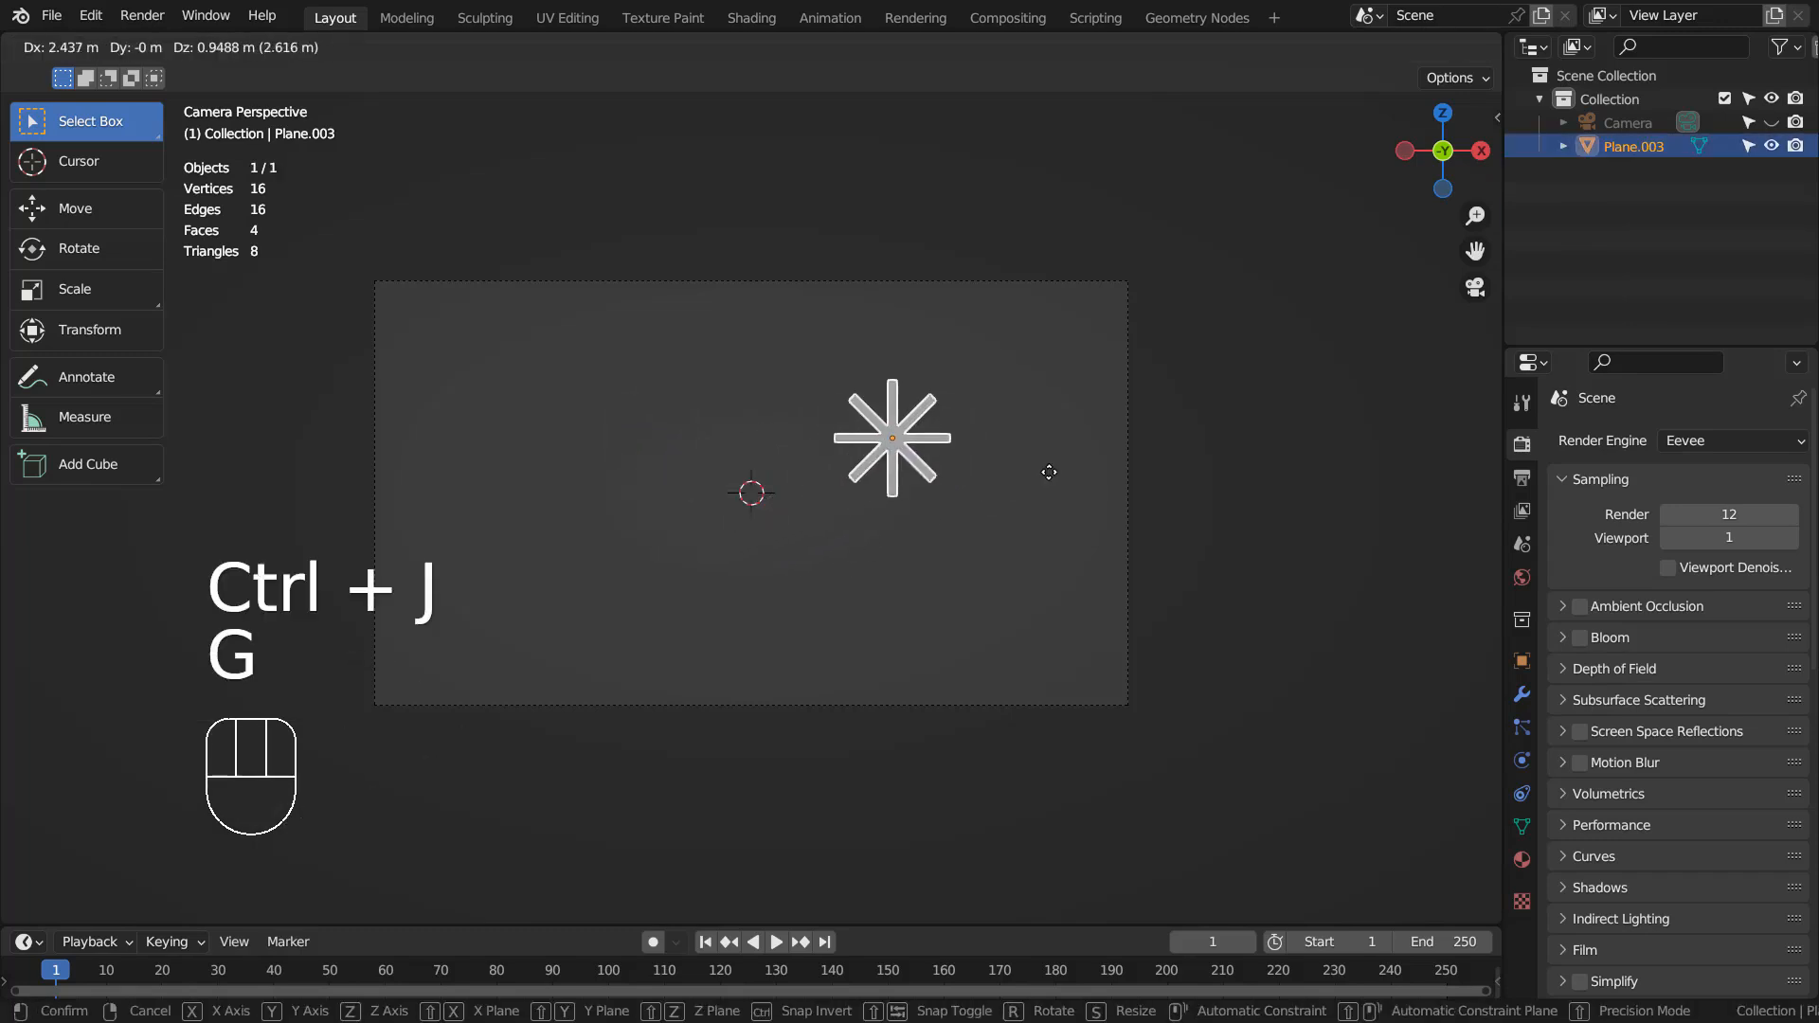
click(1106, 435)
key(s)
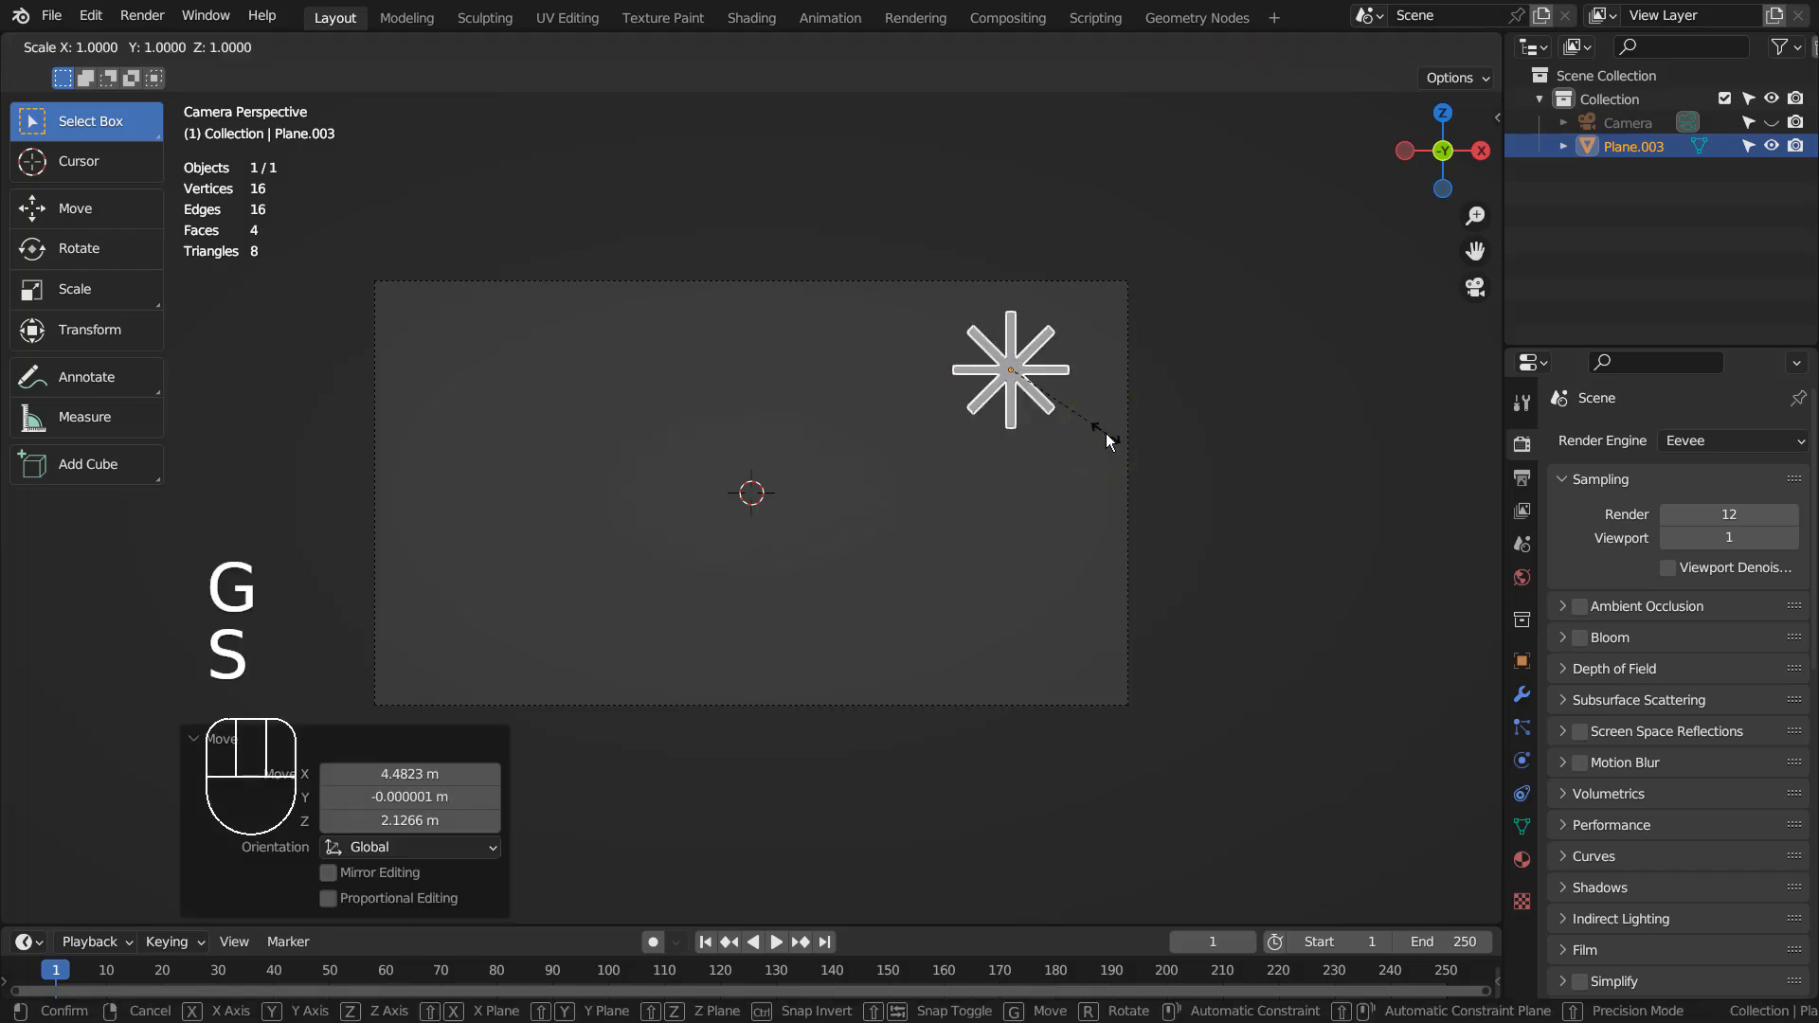
click(1035, 424)
Duplicate the small star eight times, scattering the copies across the camera frame.
key(shift+d)
click(788, 406)
key(shift+d)
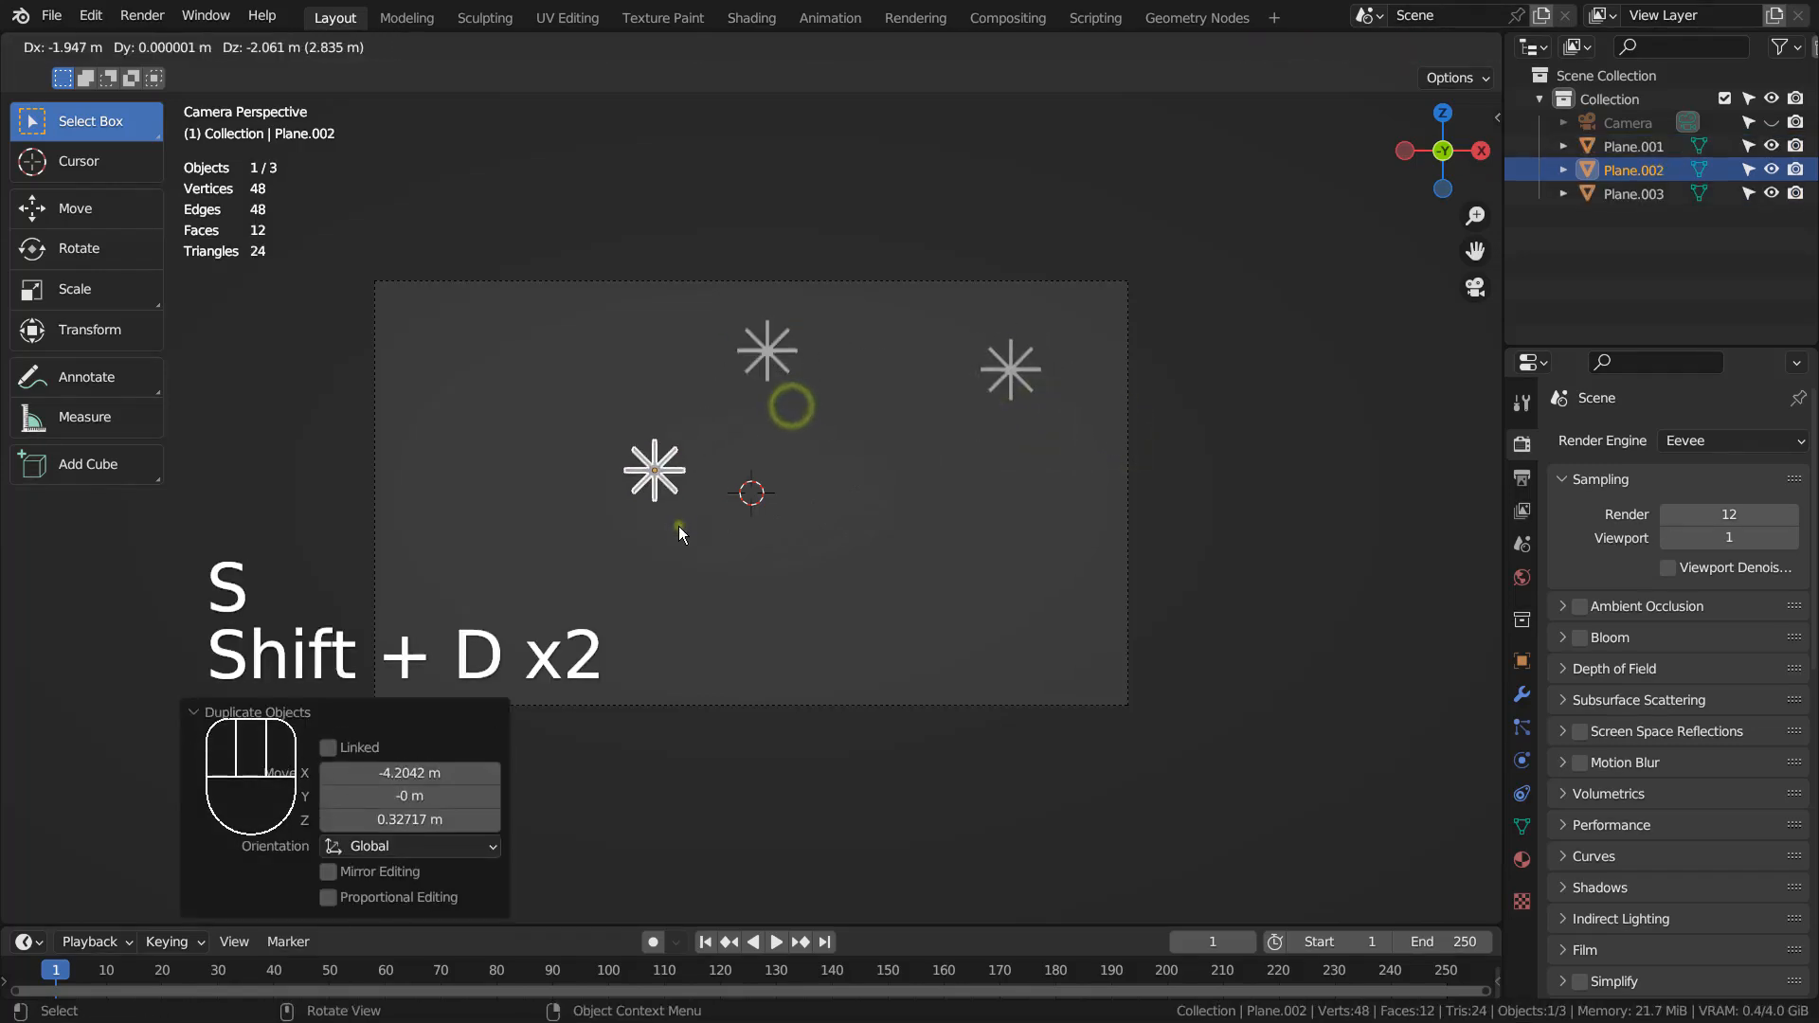
click(679, 521)
key(shift+d)
click(532, 424)
key(shift+d)
click(493, 663)
key(shift+d)
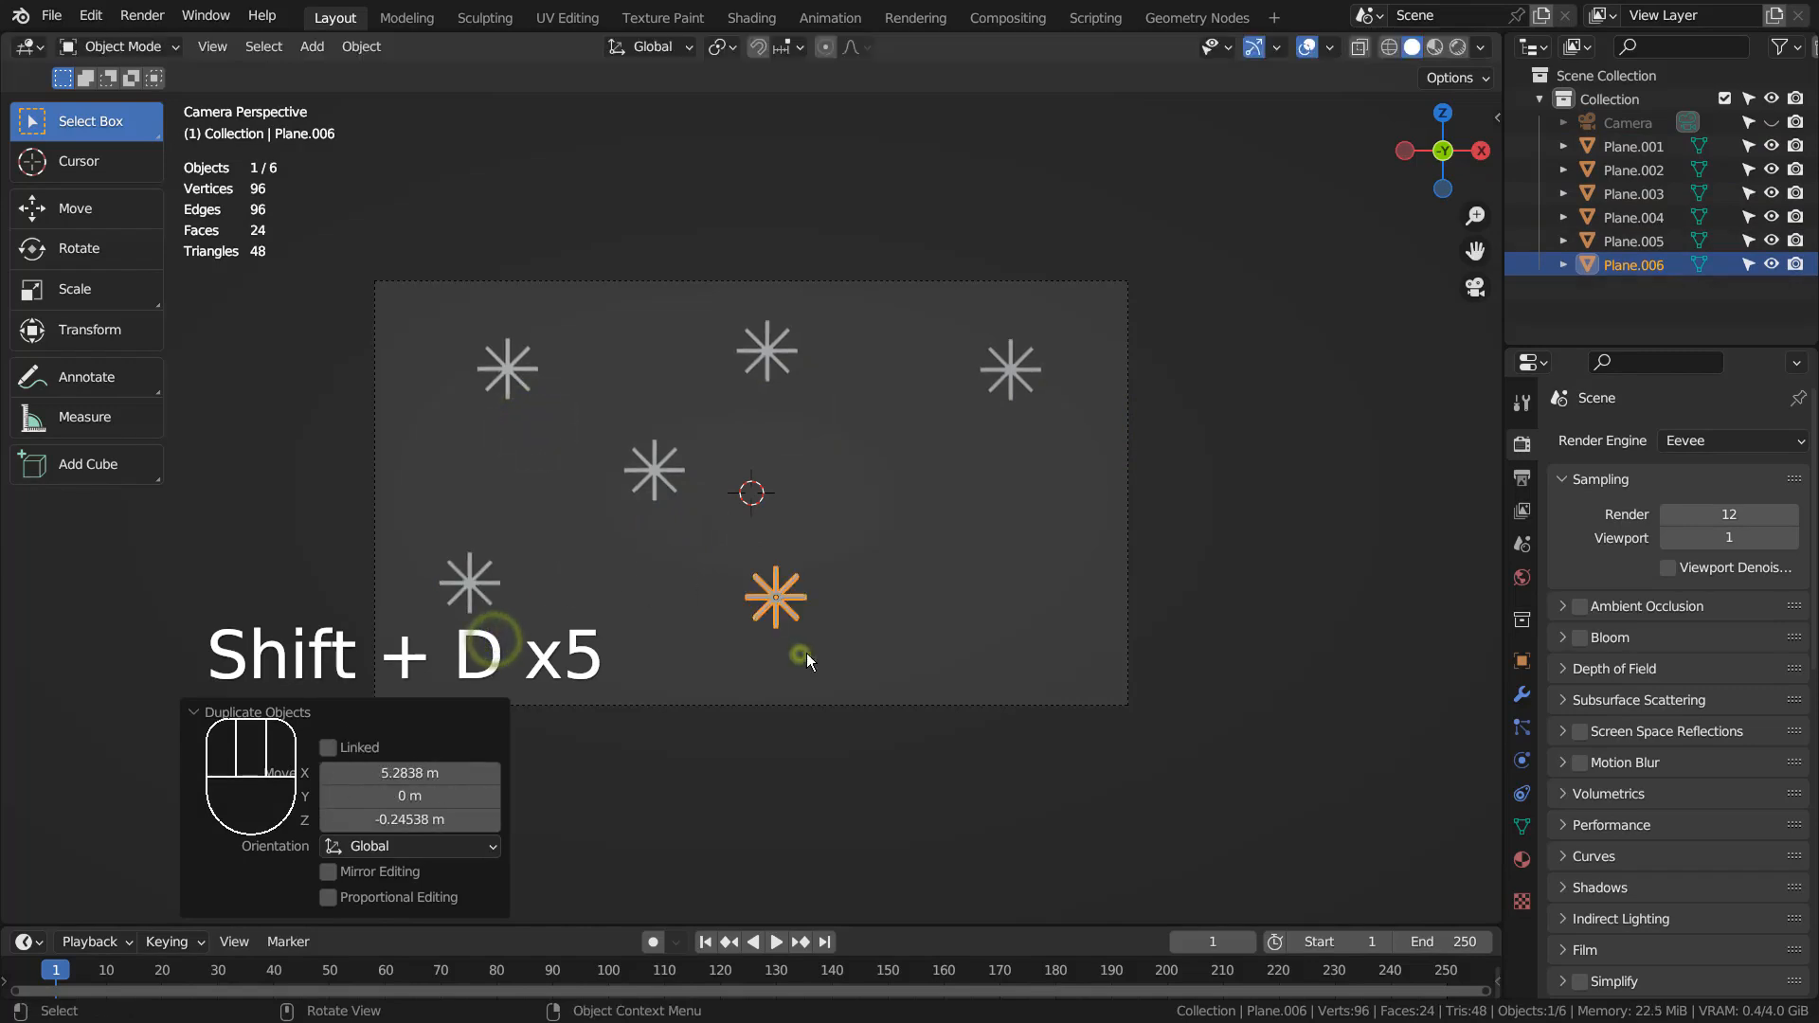
click(804, 649)
key(shift+d)
click(983, 548)
key(shift+d)
click(1125, 691)
key(shift+d)
click(1129, 516)
Place one more star copy near the camera frame's lower edge and enlarge it to about 2.6 times its size.
key(shift+d)
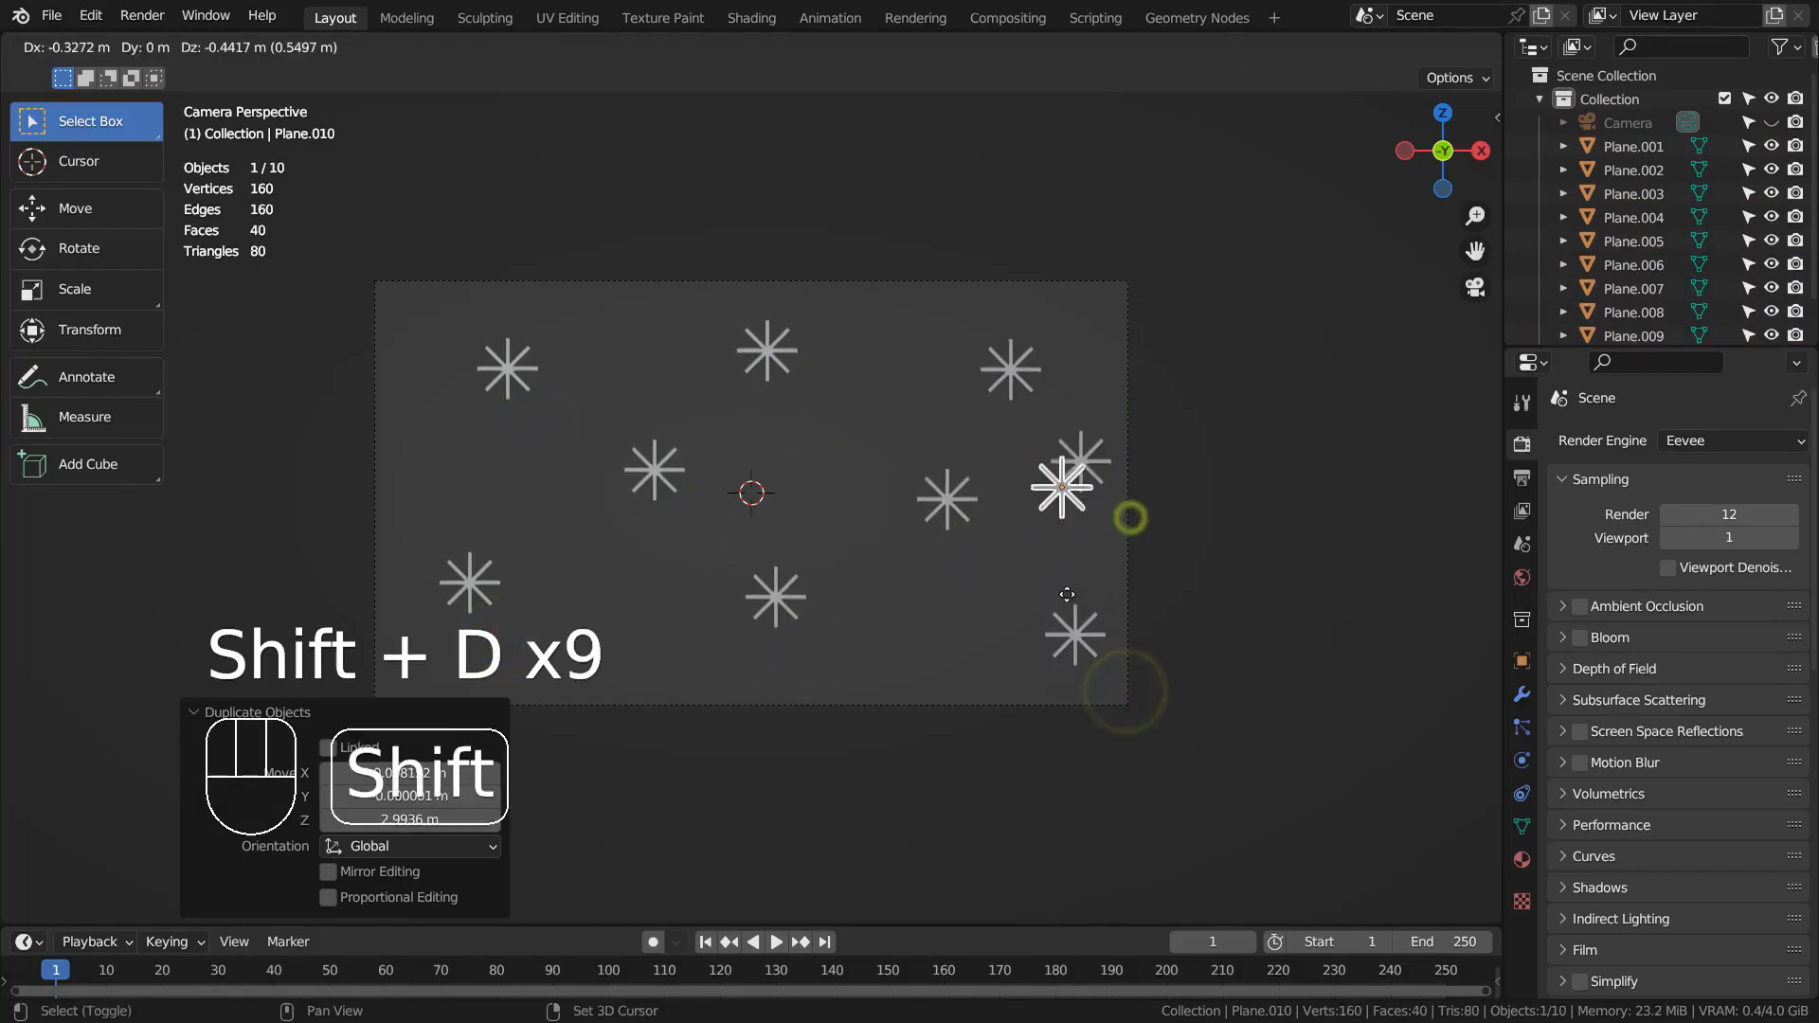
click(959, 705)
key(s)
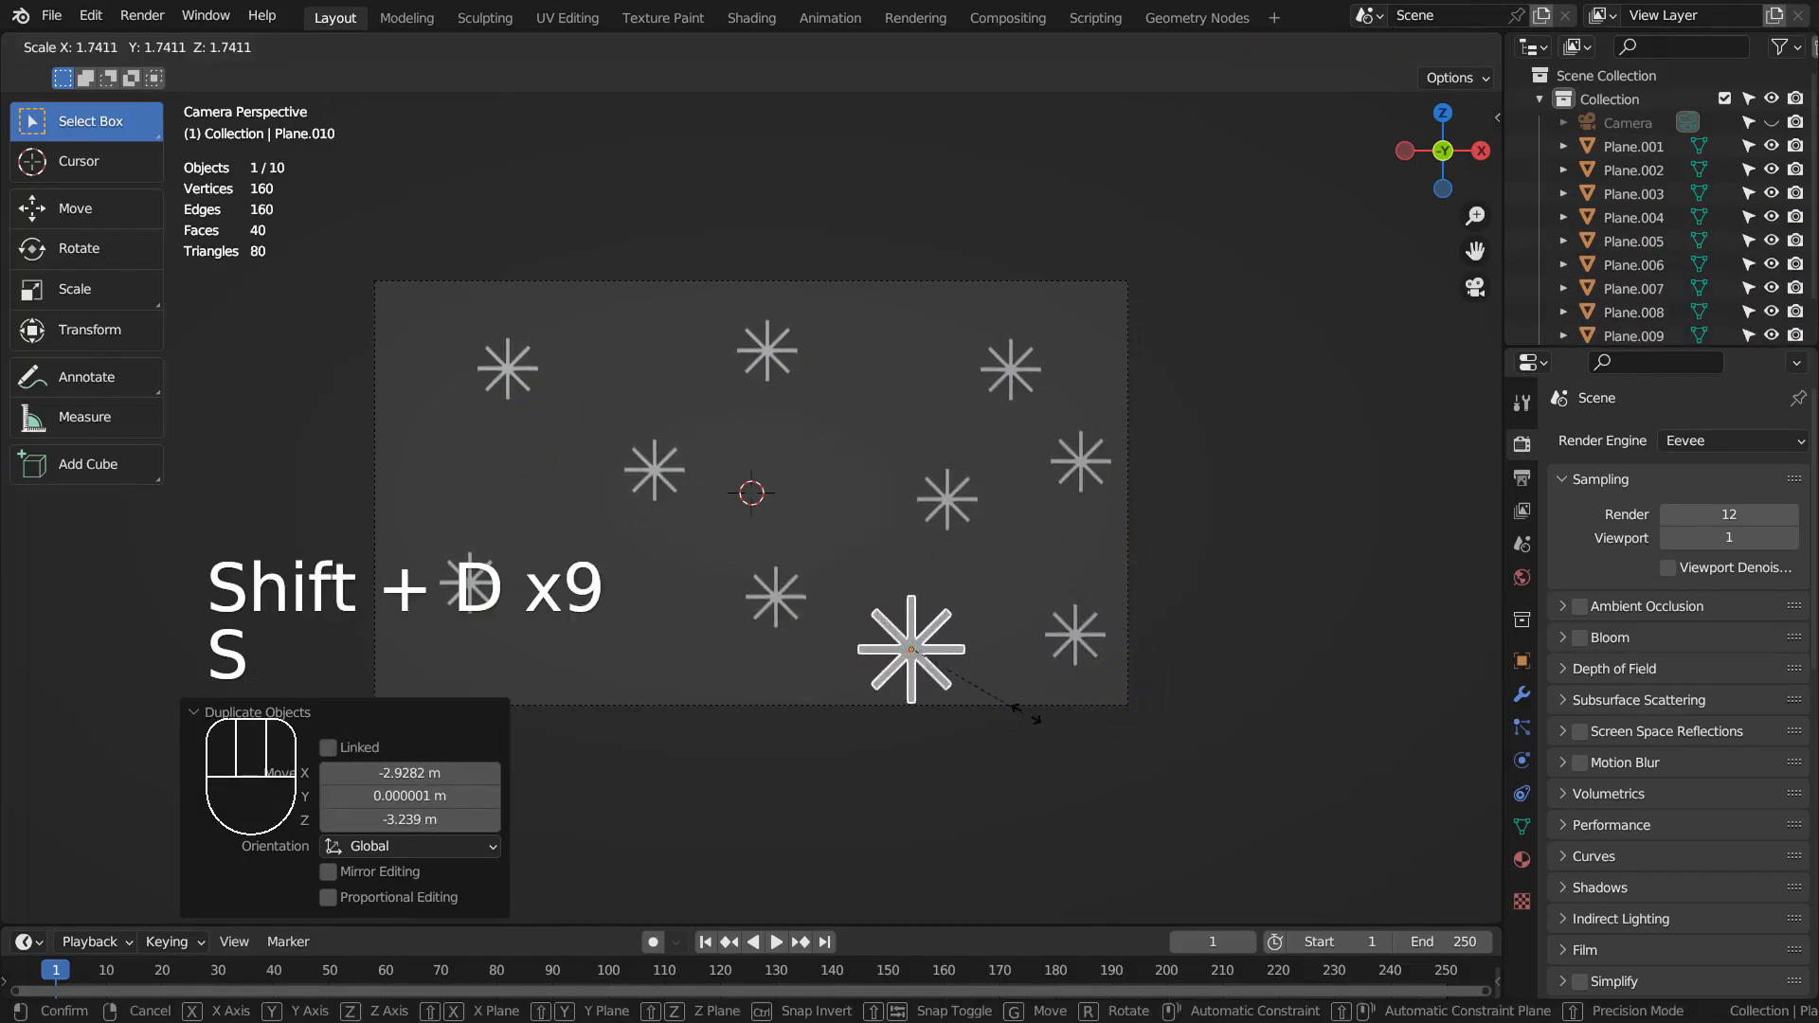
click(1093, 730)
Duplicate the enlarged star six times, spreading the copies over the camera frame and across its edges.
key(shift+d)
click(801, 666)
key(shift+d)
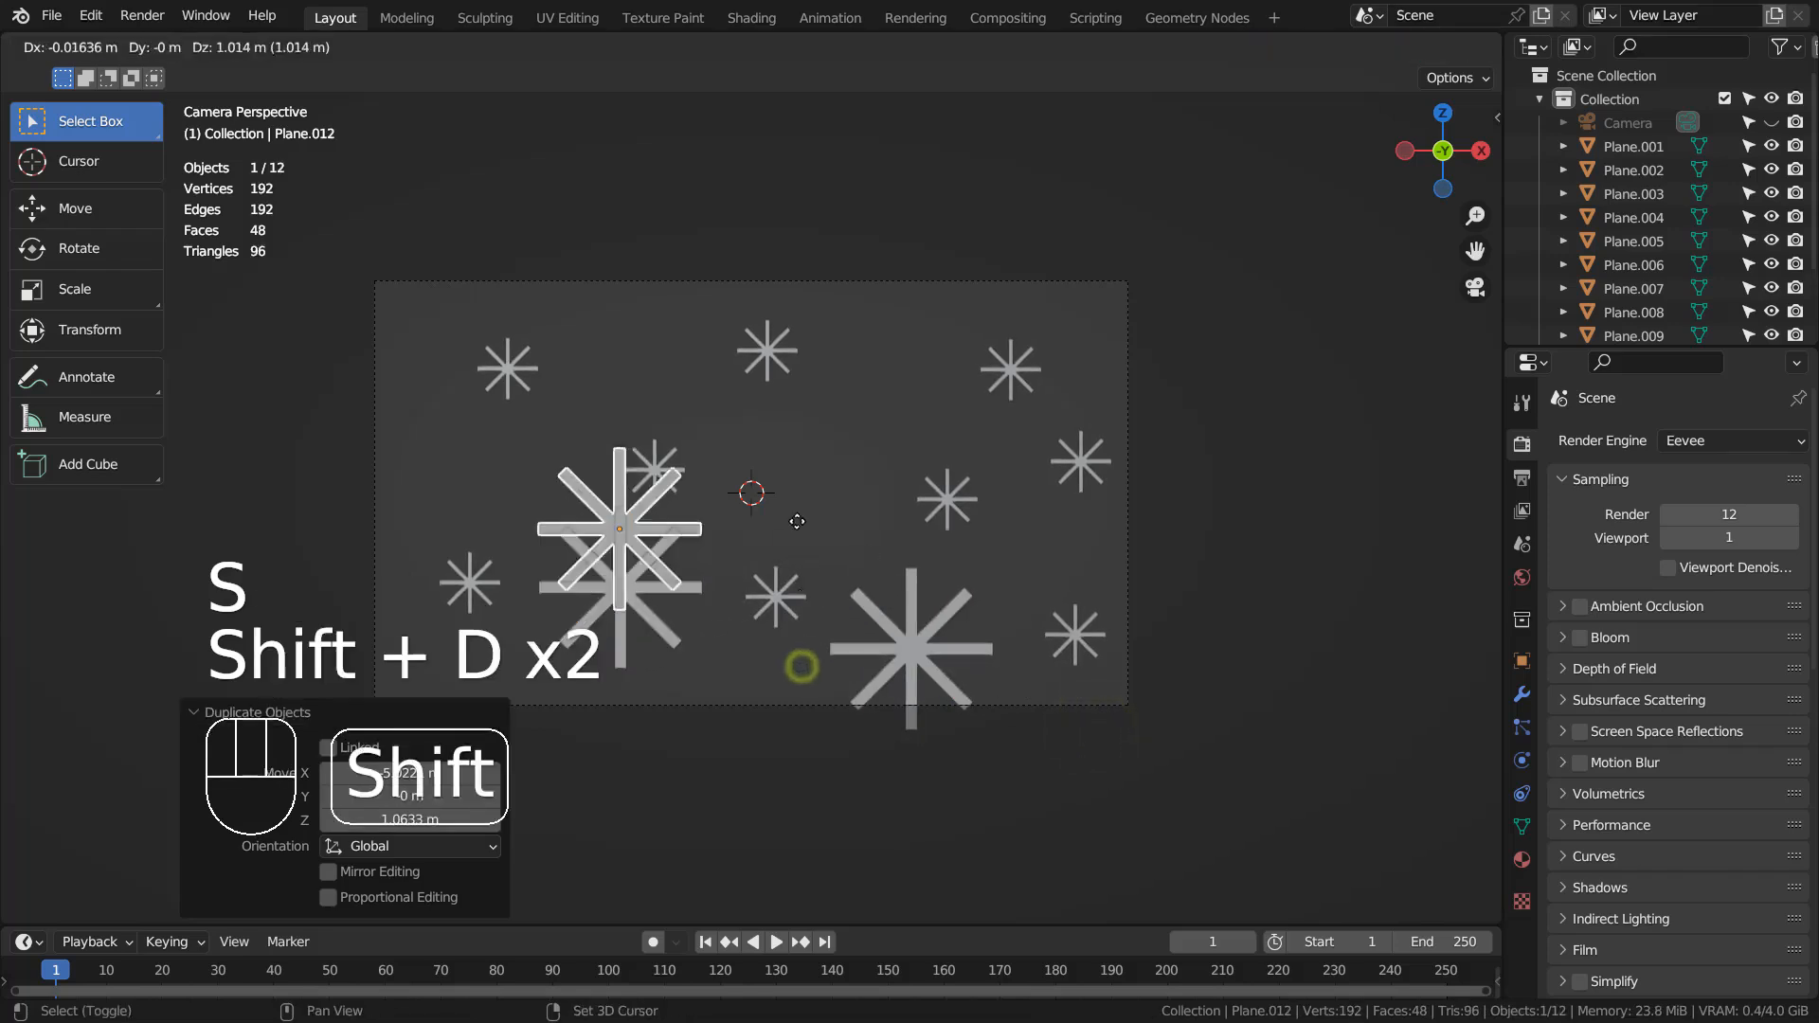
click(826, 387)
key(shift+d)
click(582, 552)
key(shift+d)
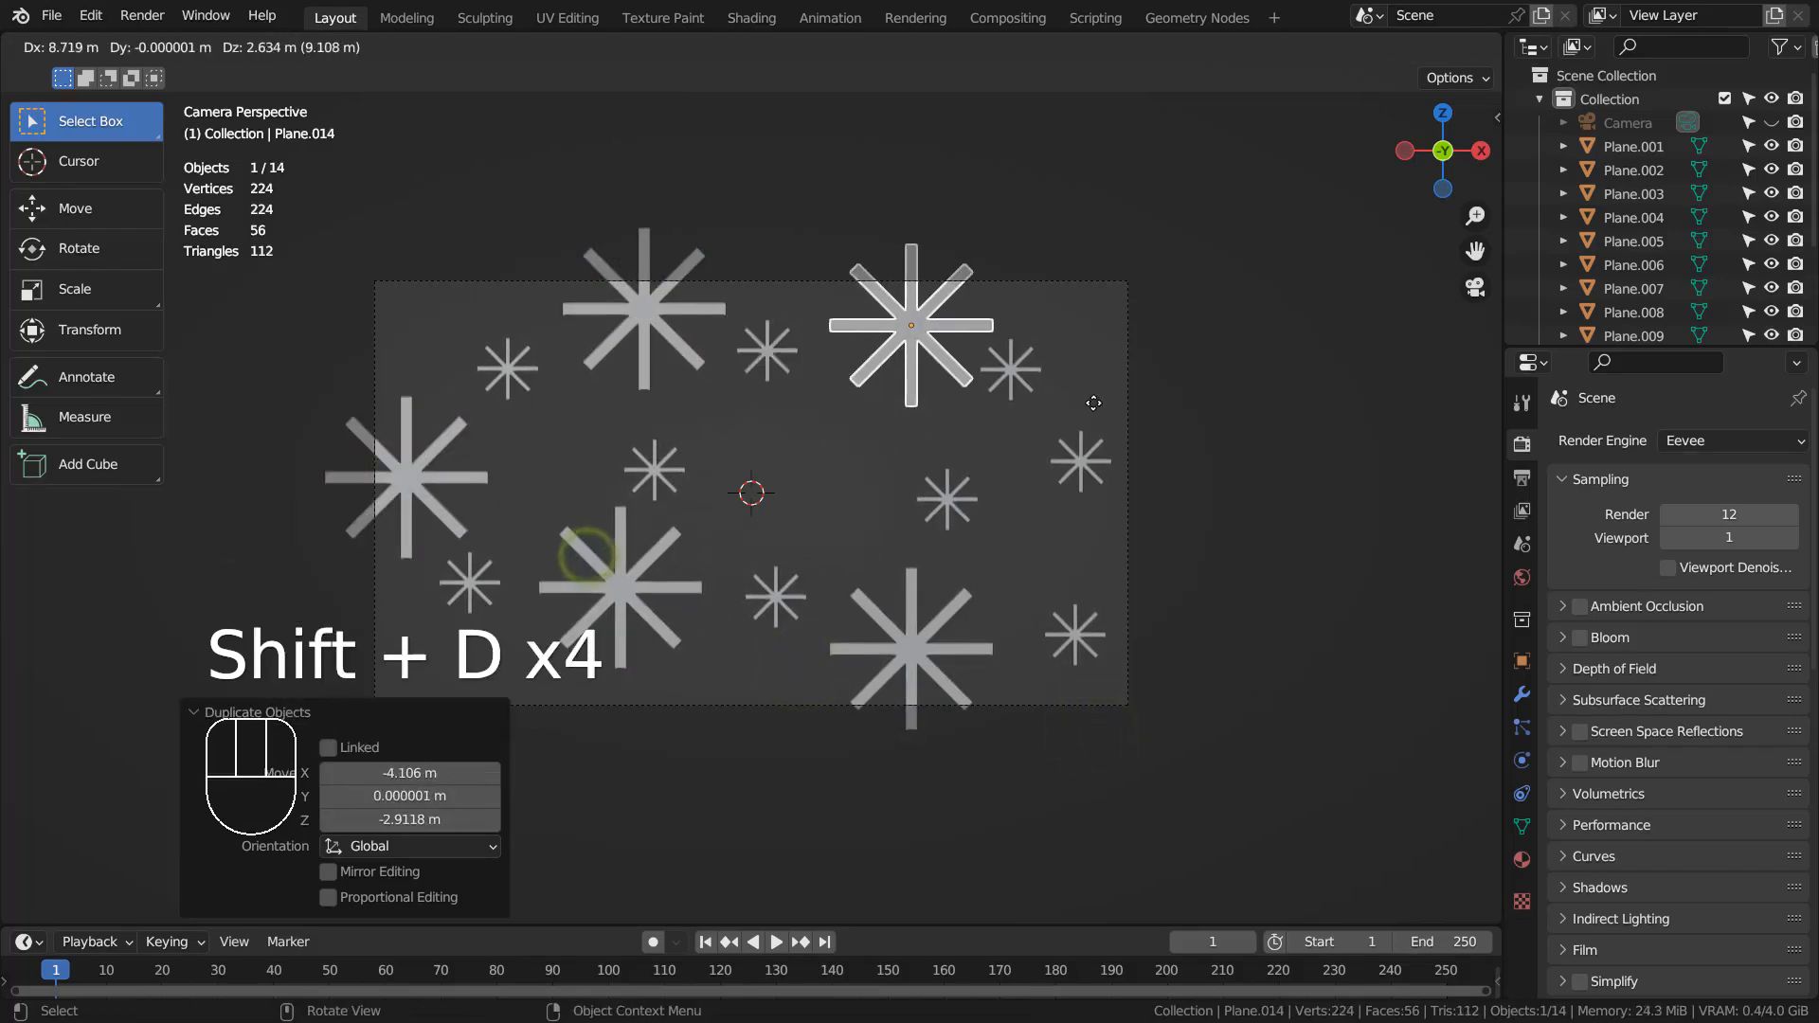
click(1095, 387)
key(shift+d)
click(1000, 564)
key(shift+d)
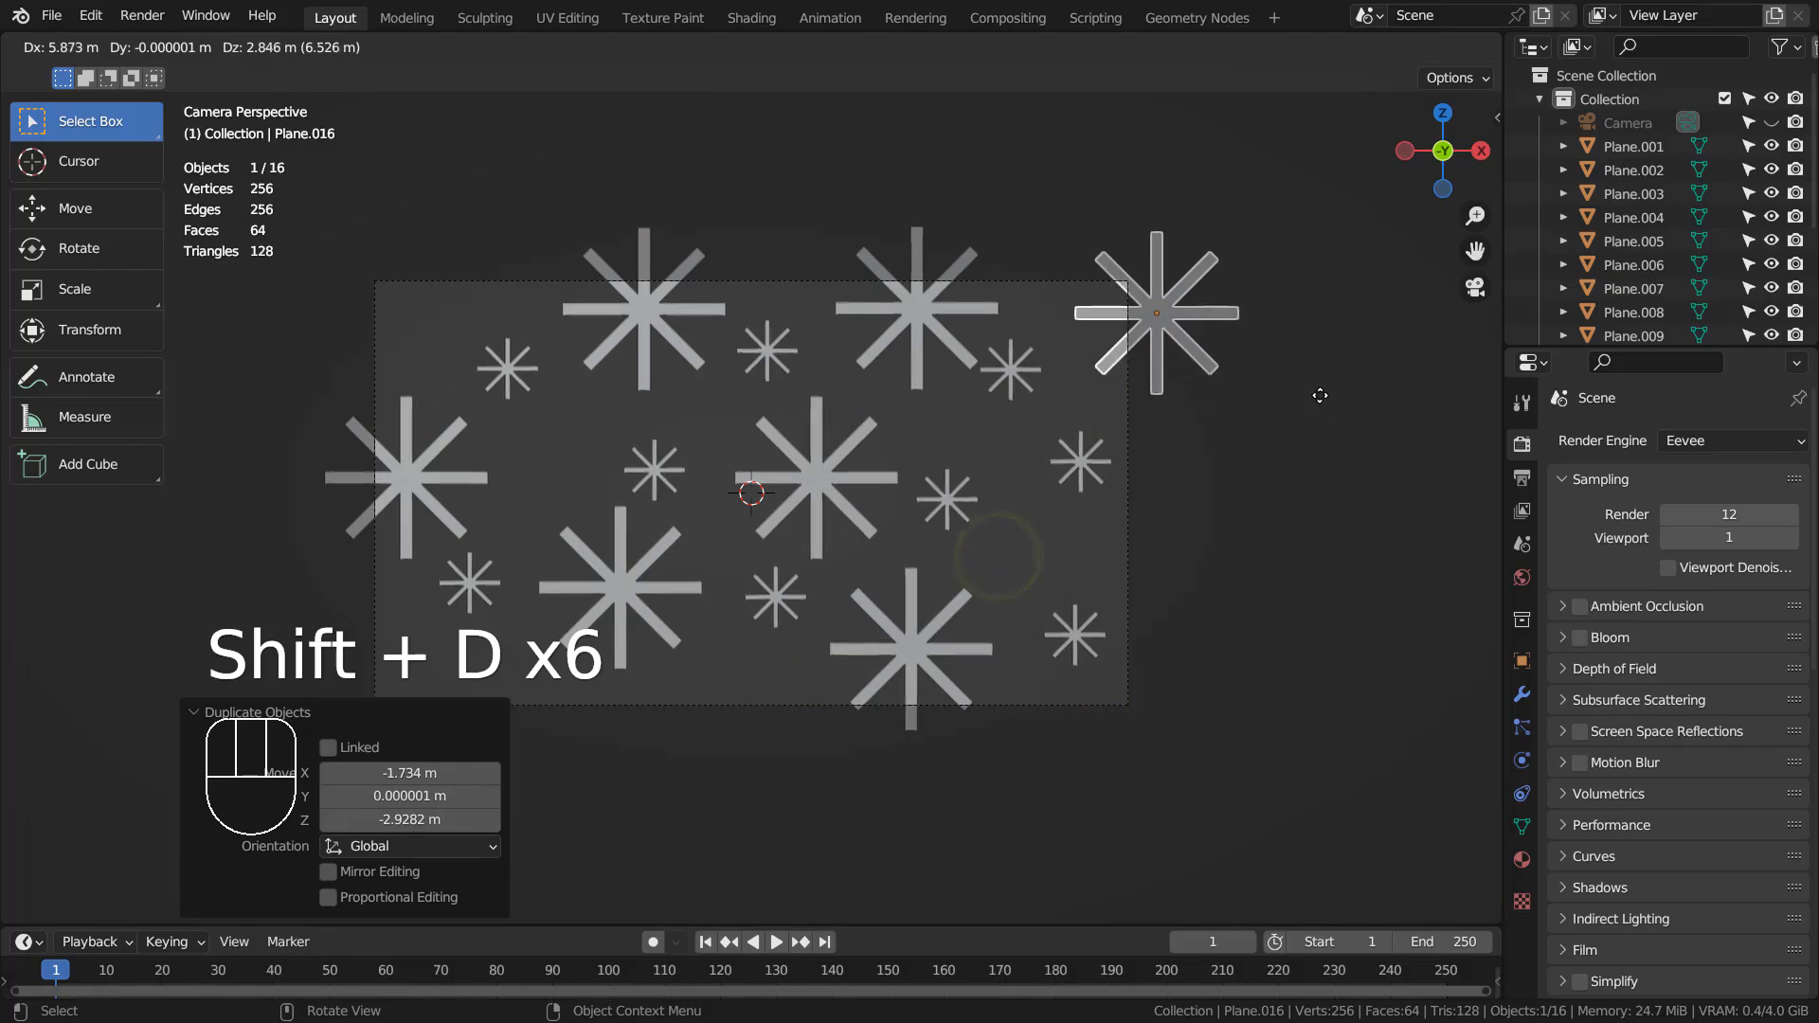
click(1319, 394)
Duplicate the medium star onto the lower part of the camera frame's right edge and scale the copy by about 2.417.
key(shift+d)
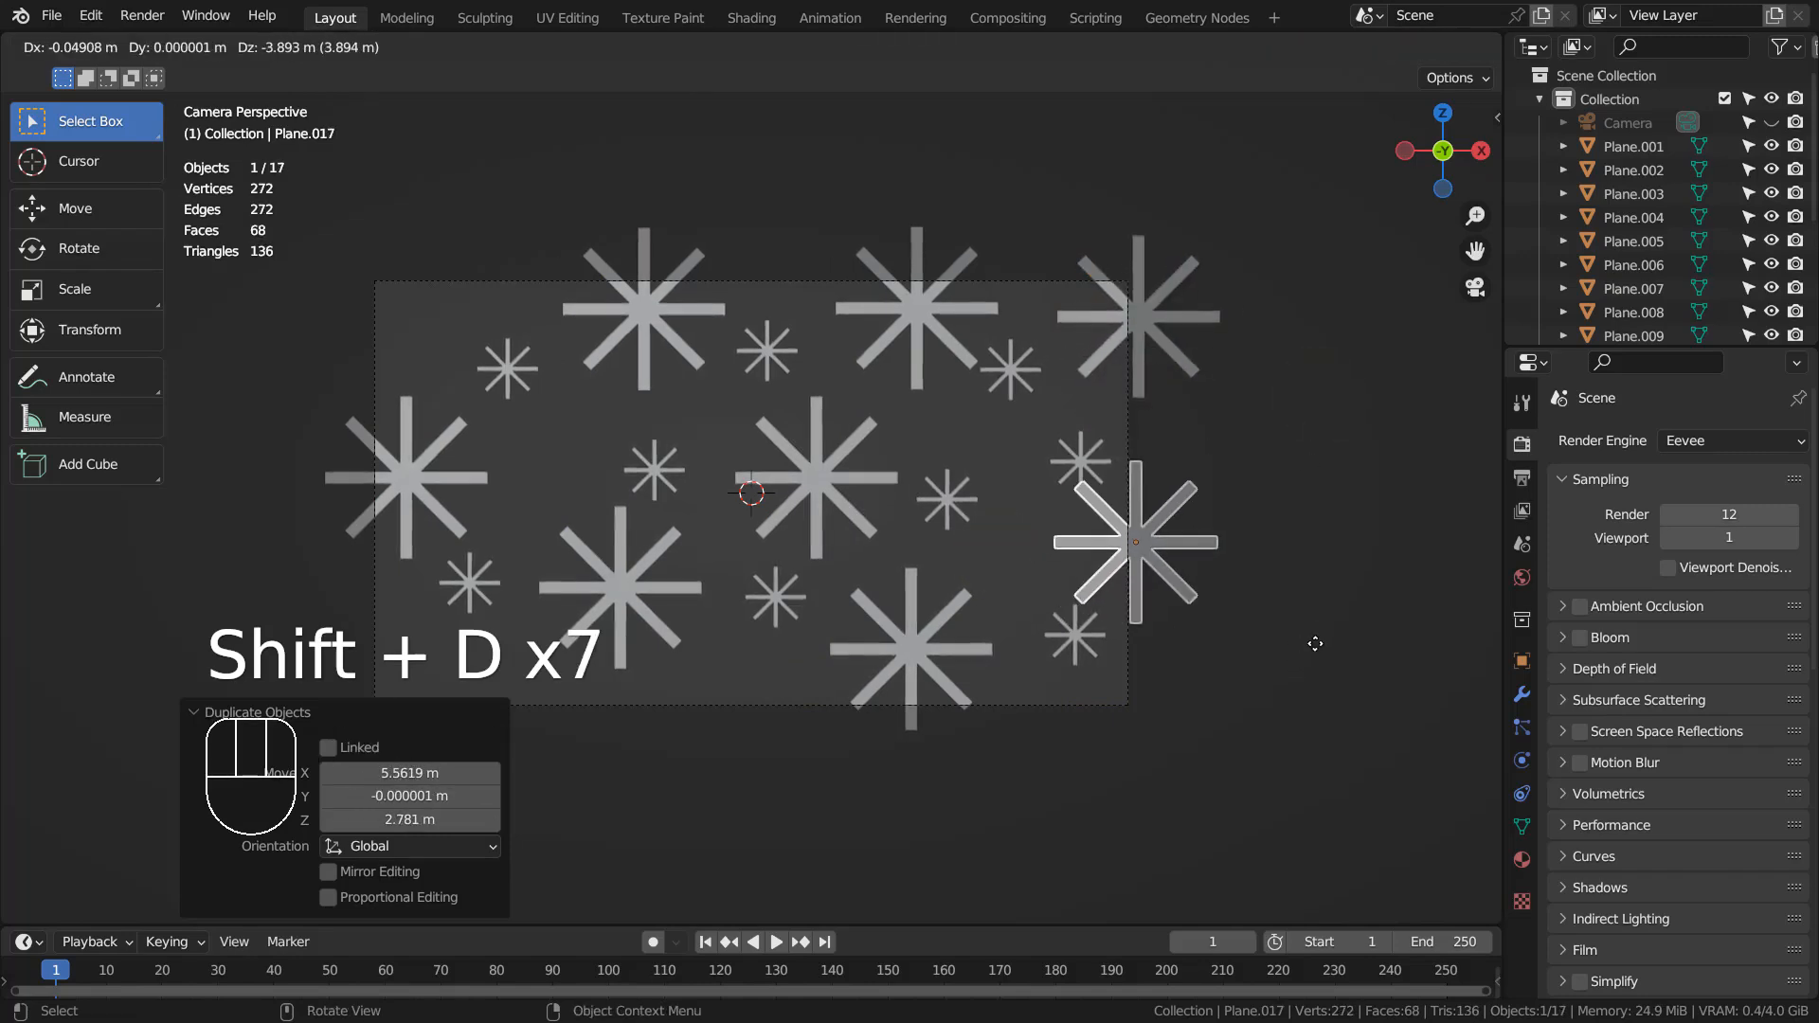
click(1322, 646)
key(s)
click(123, 629)
Duplicate the largest star twice, placing one copy over the upper middle and one at the lower left of the camera frame.
key(shift+d)
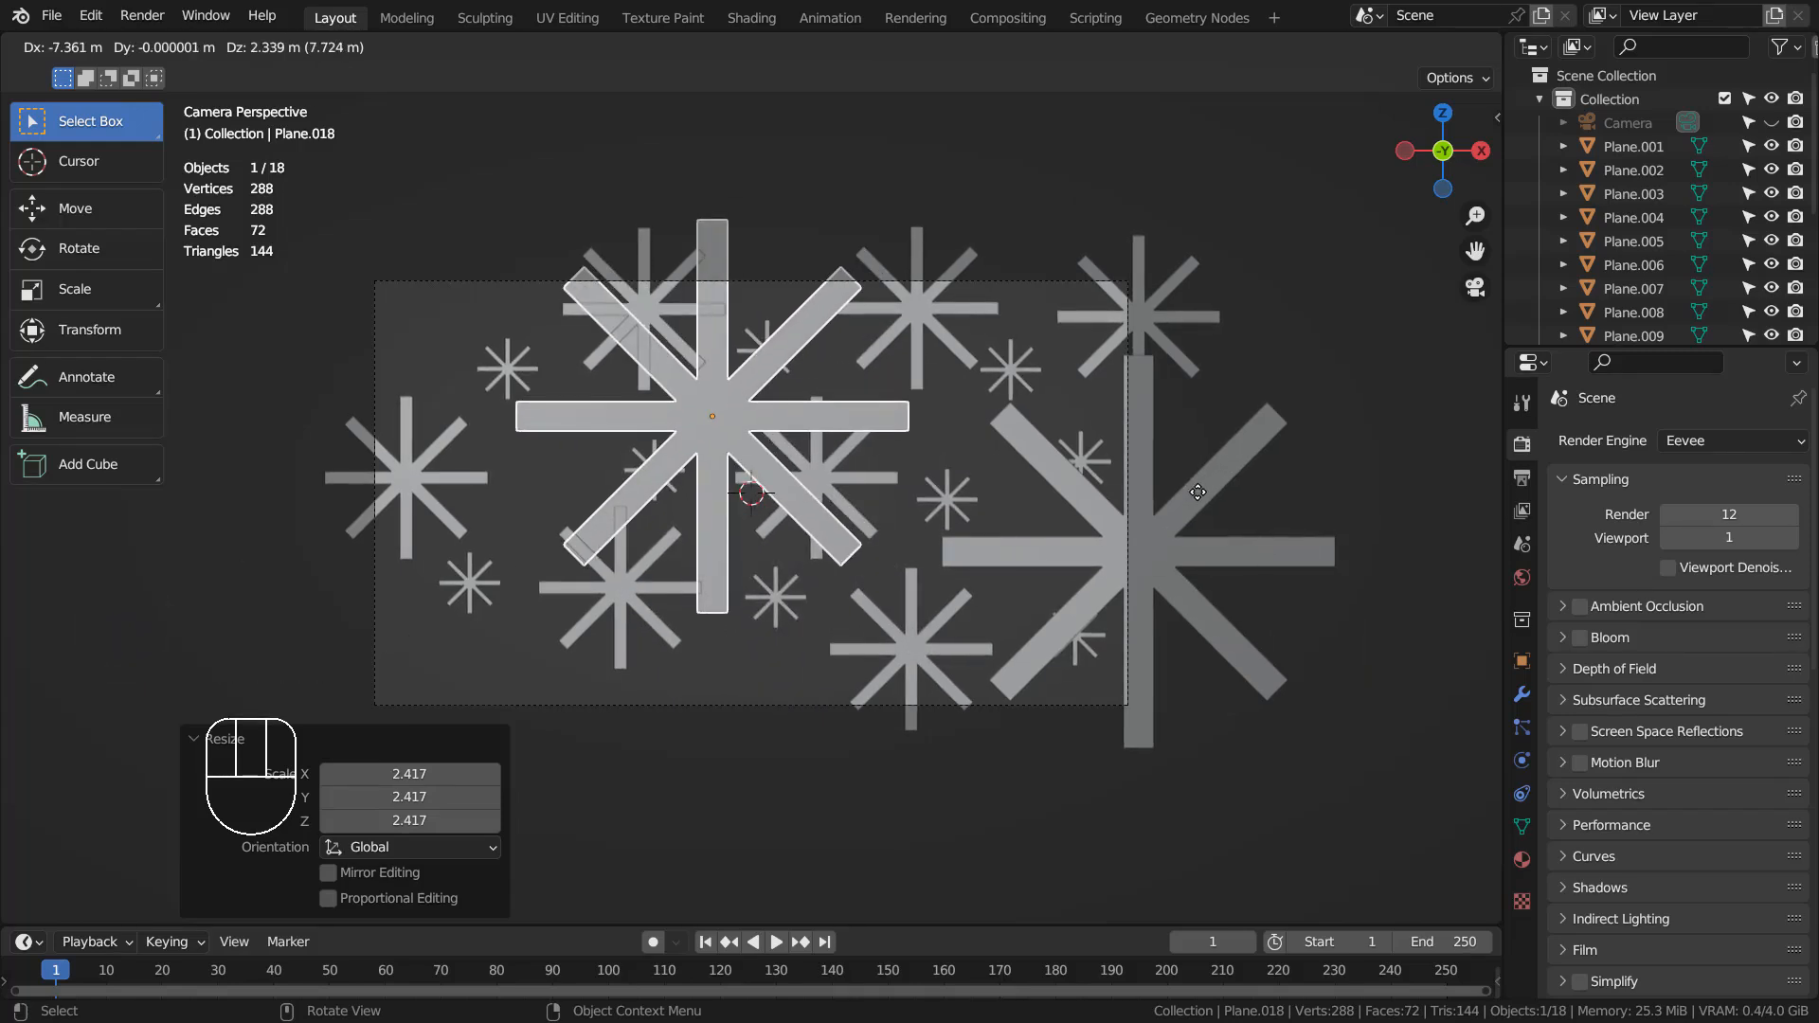
click(1198, 491)
key(shift+d)
click(976, 742)
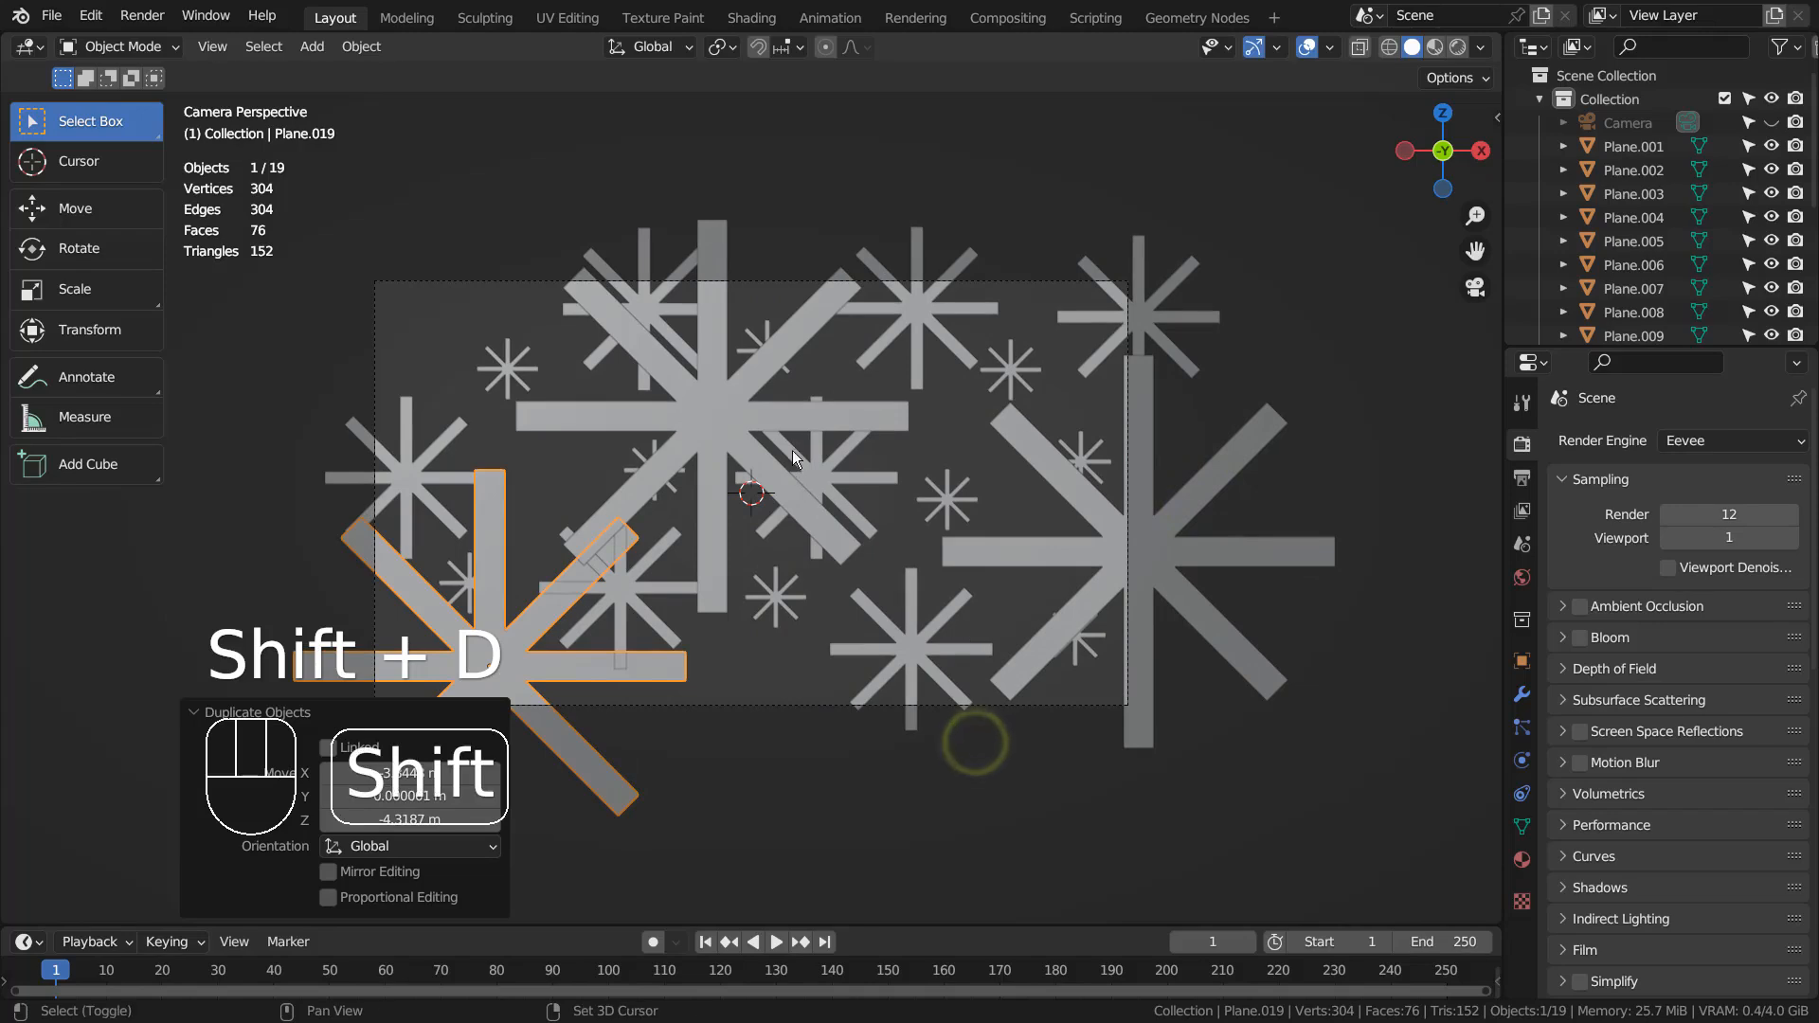
Move the three largest stars about 1.72 m back along Y, then render the camera view with nothing selected.
shift+click(768, 413)
shift+click(1031, 462)
key(KP_3)
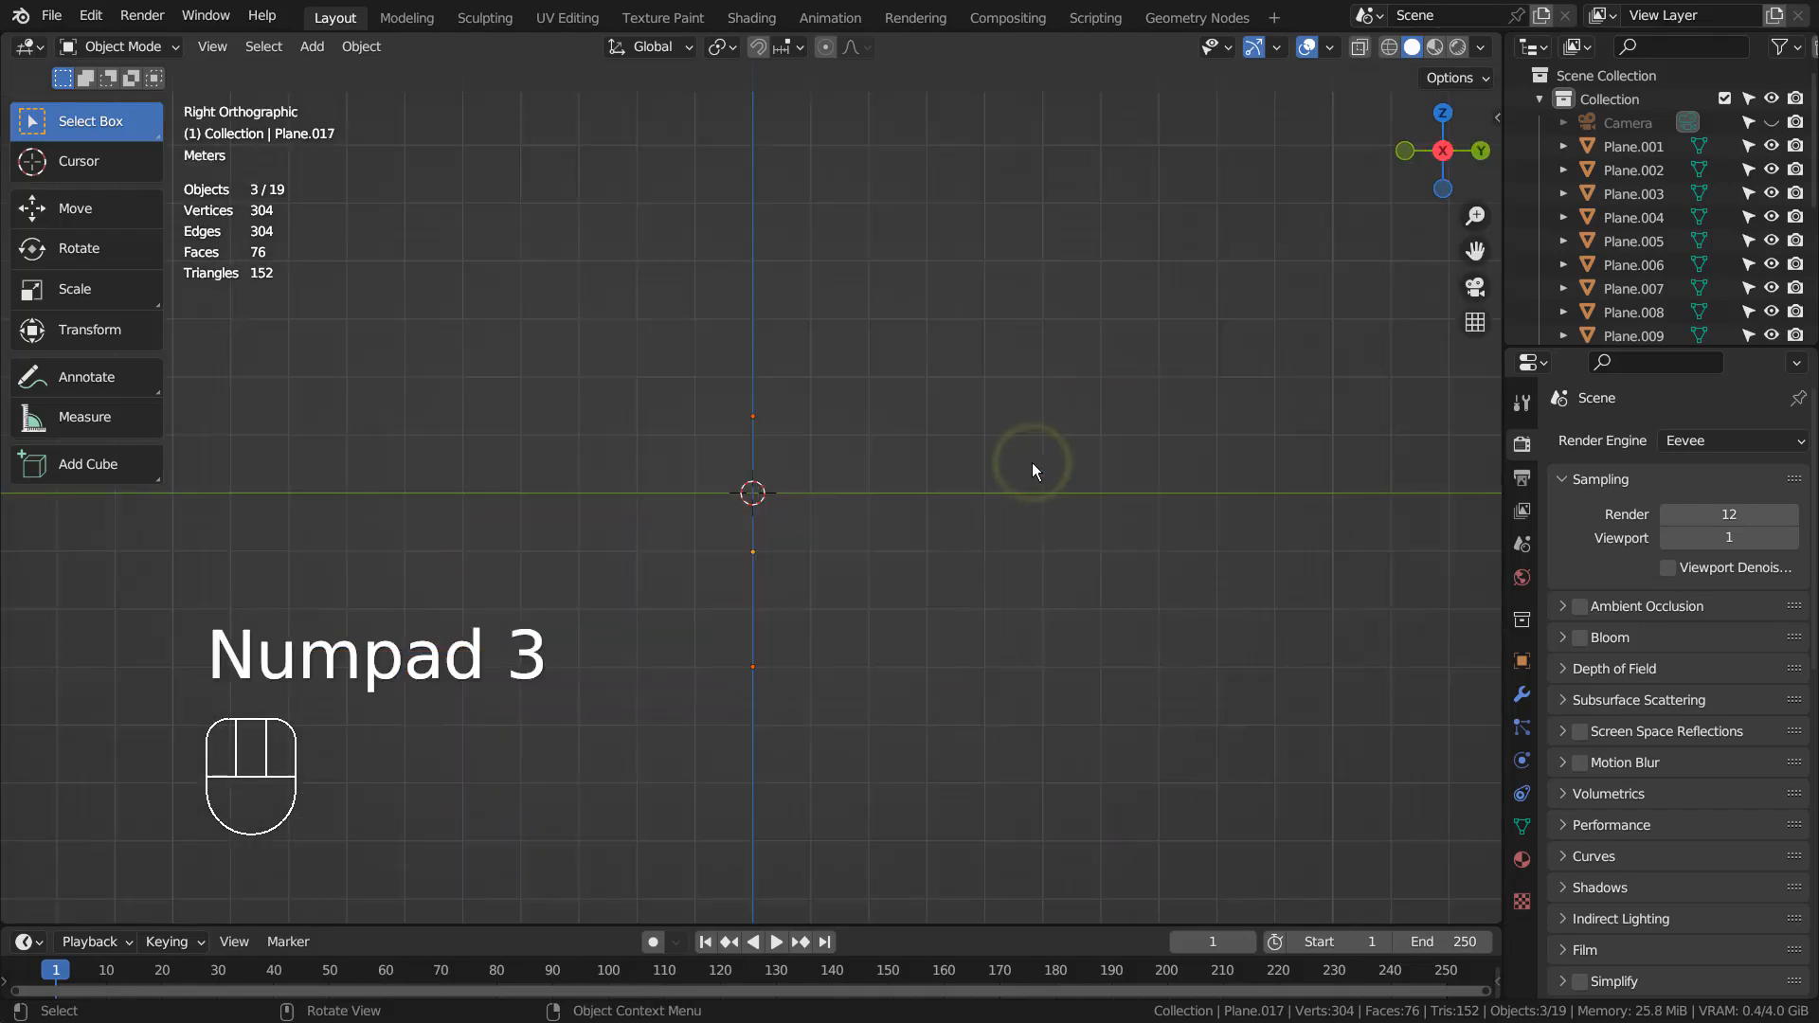
key(g)
key(y)
click(1129, 458)
key(KP_0)
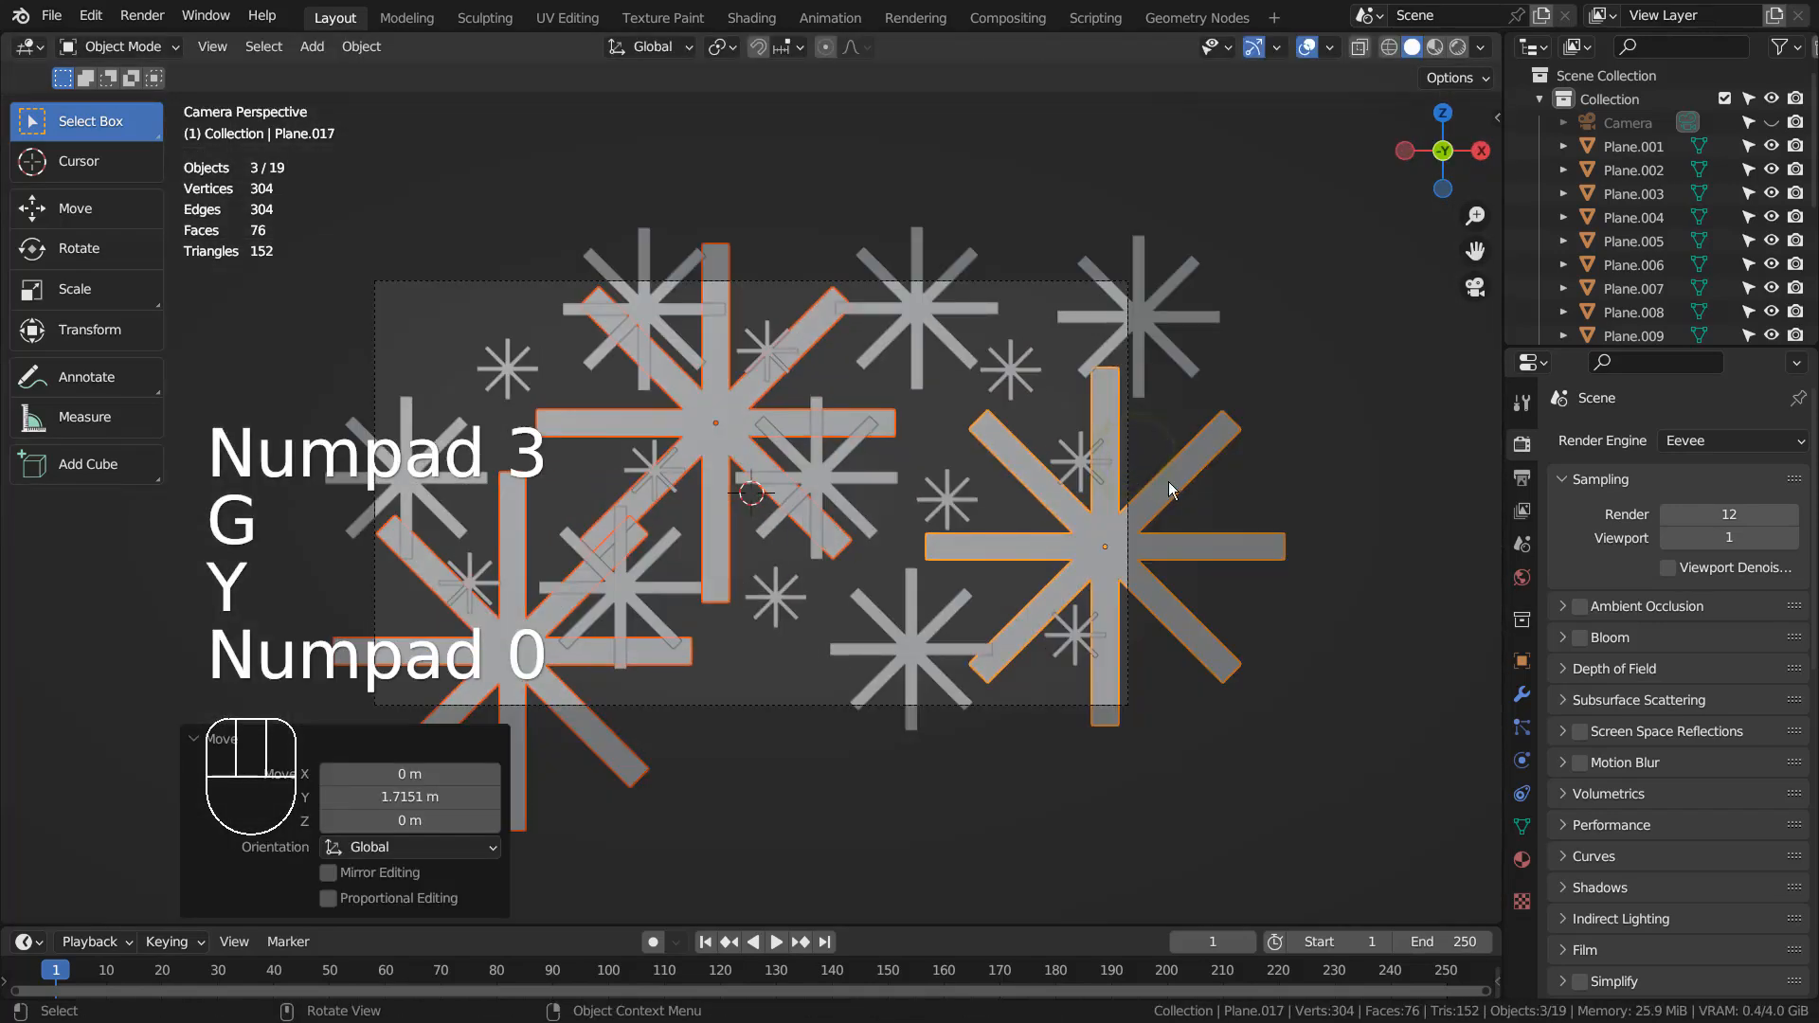
click(1333, 341)
key(F12)
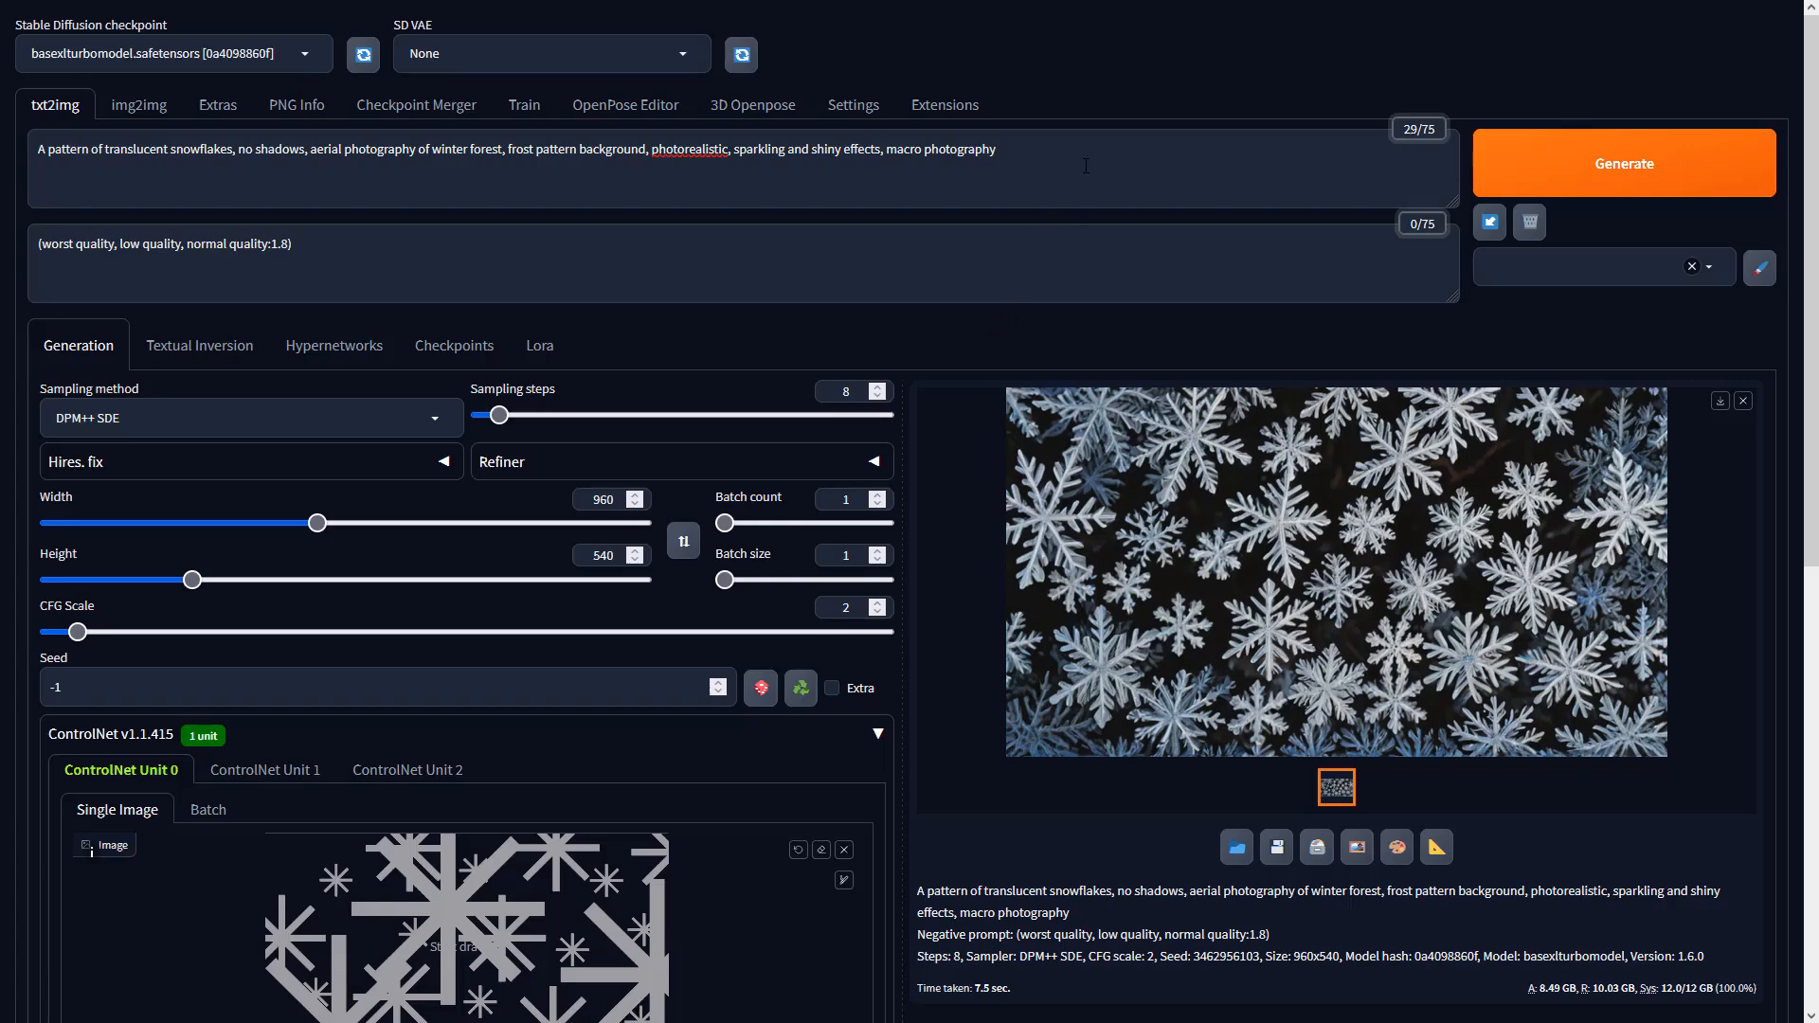
click(1086, 166)
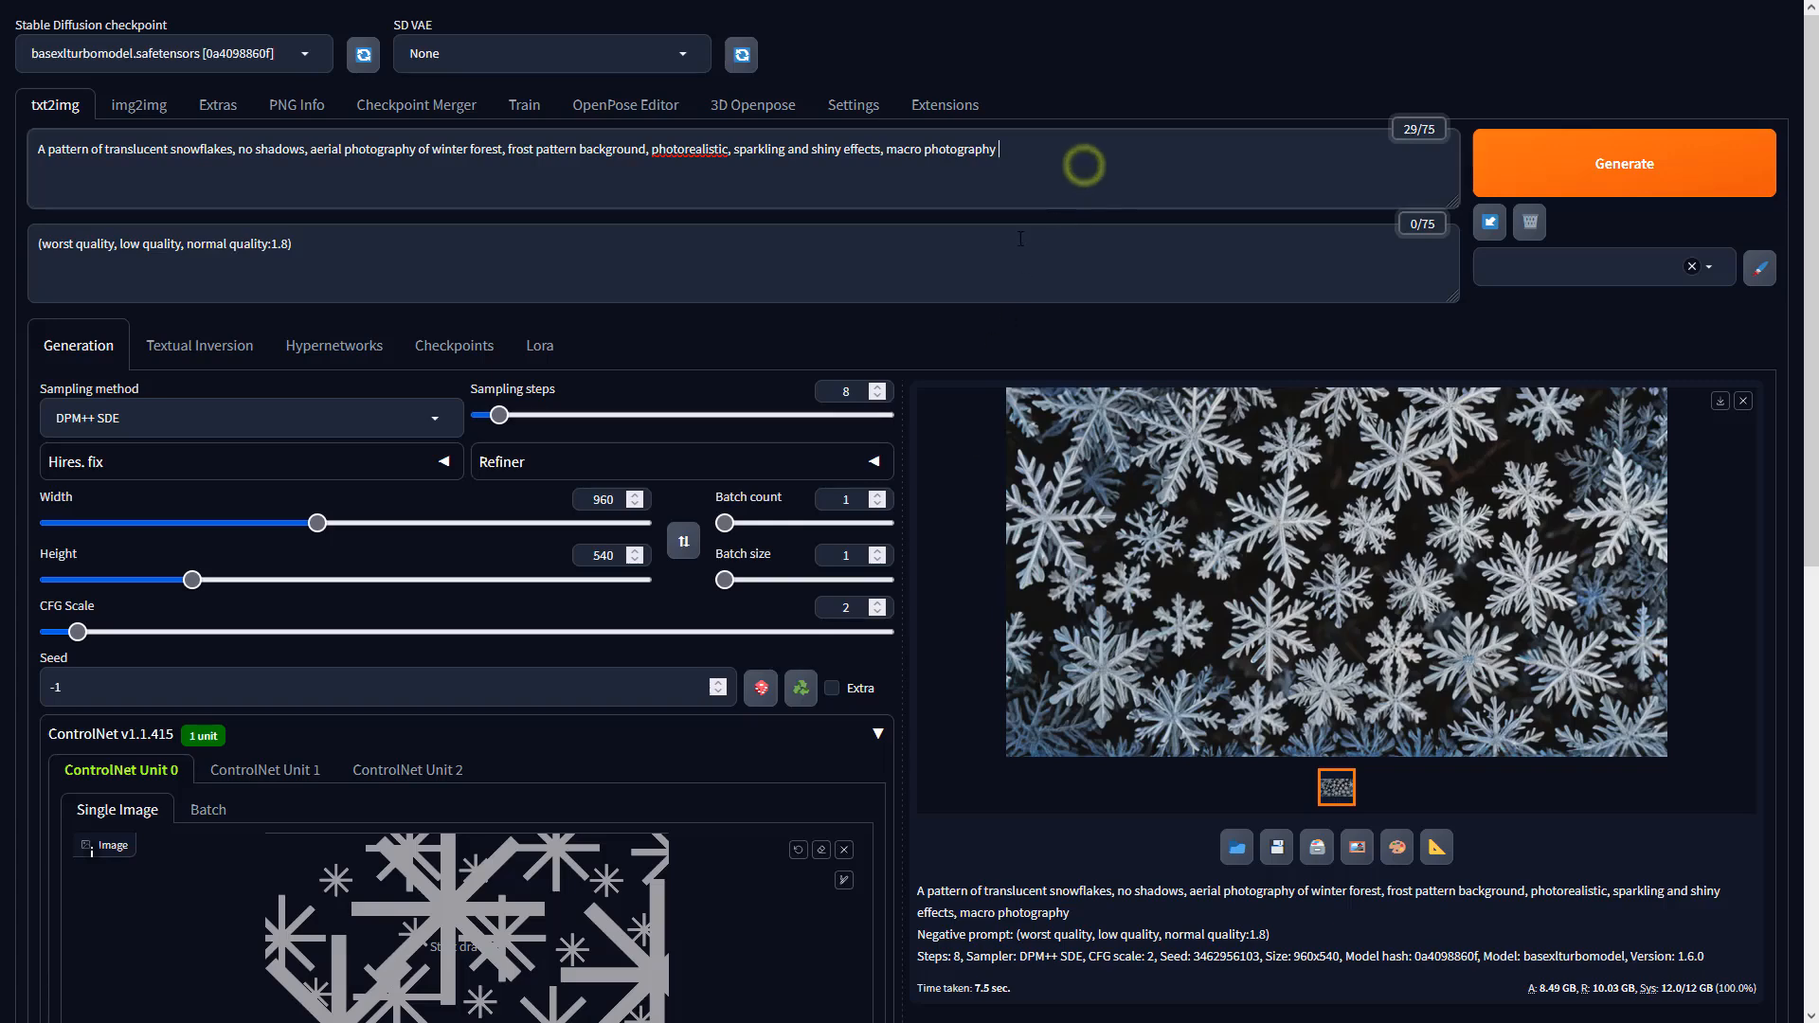
click(1015, 244)
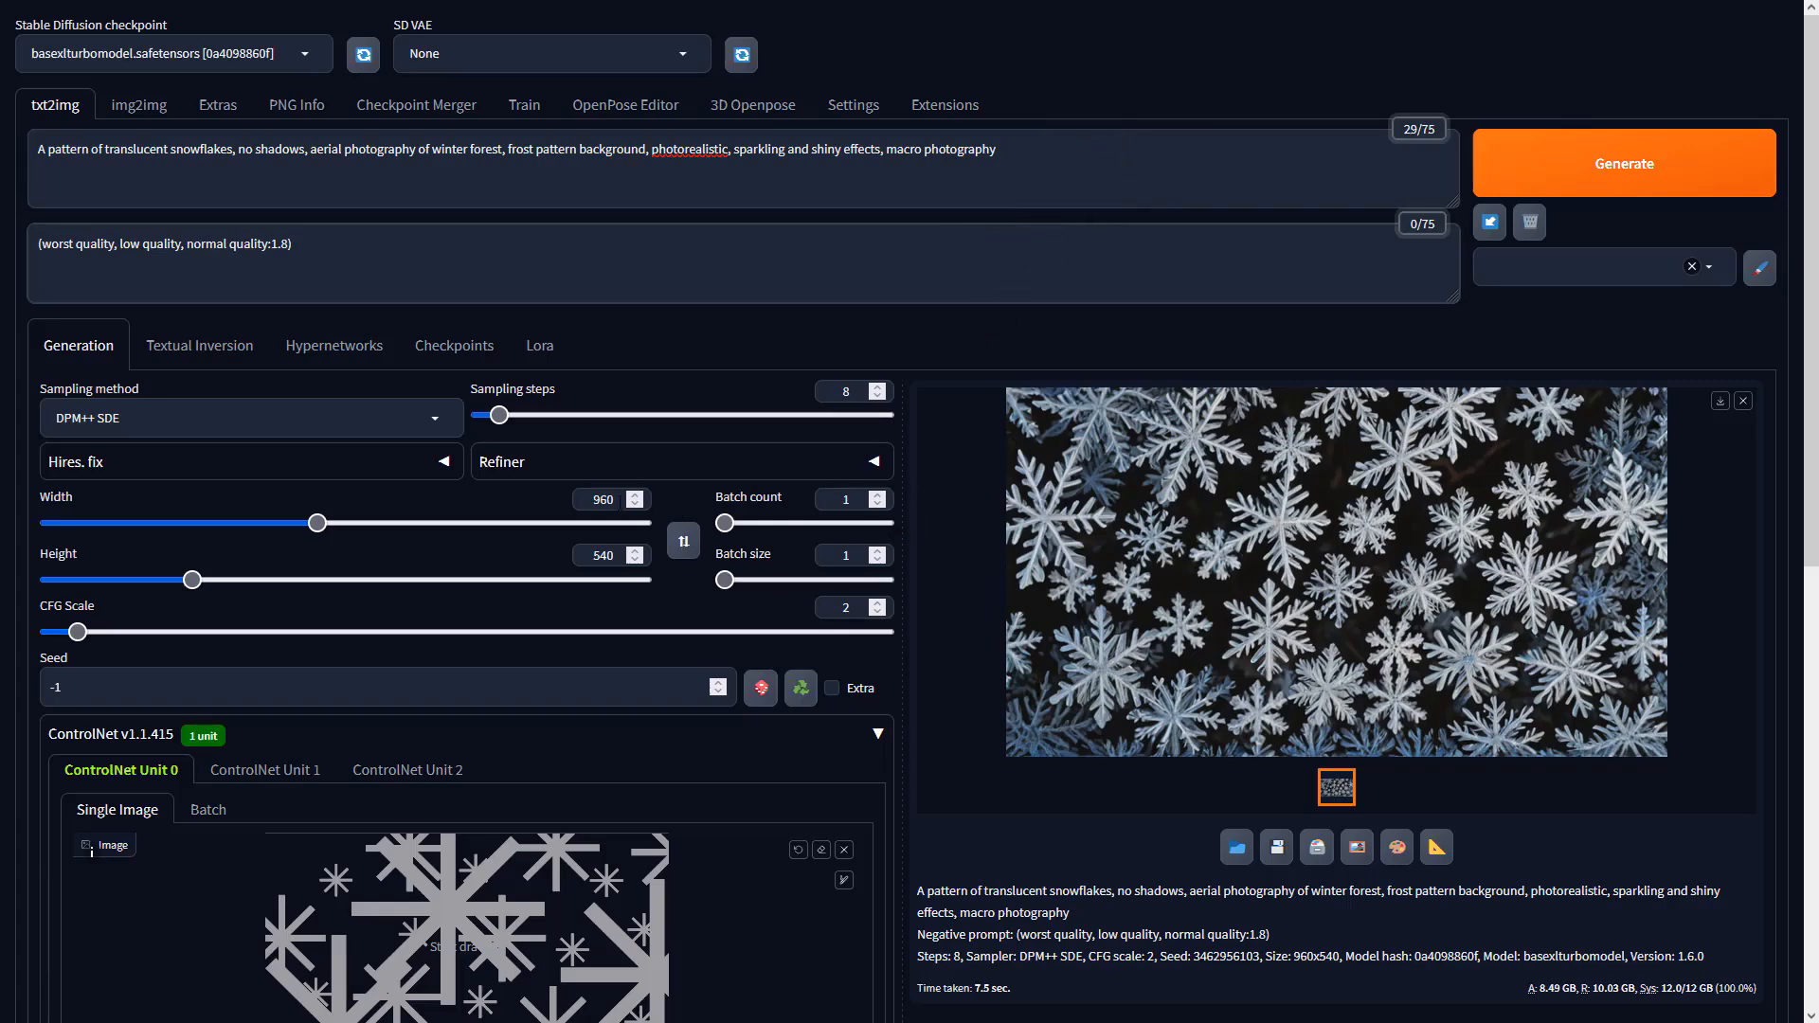
In the Stable Diffusion web UI, set ControlNet Unit 0 to Depth with preprocessor none and model sai_xl_depth_256lora.
scroll(454, 689, down, 5)
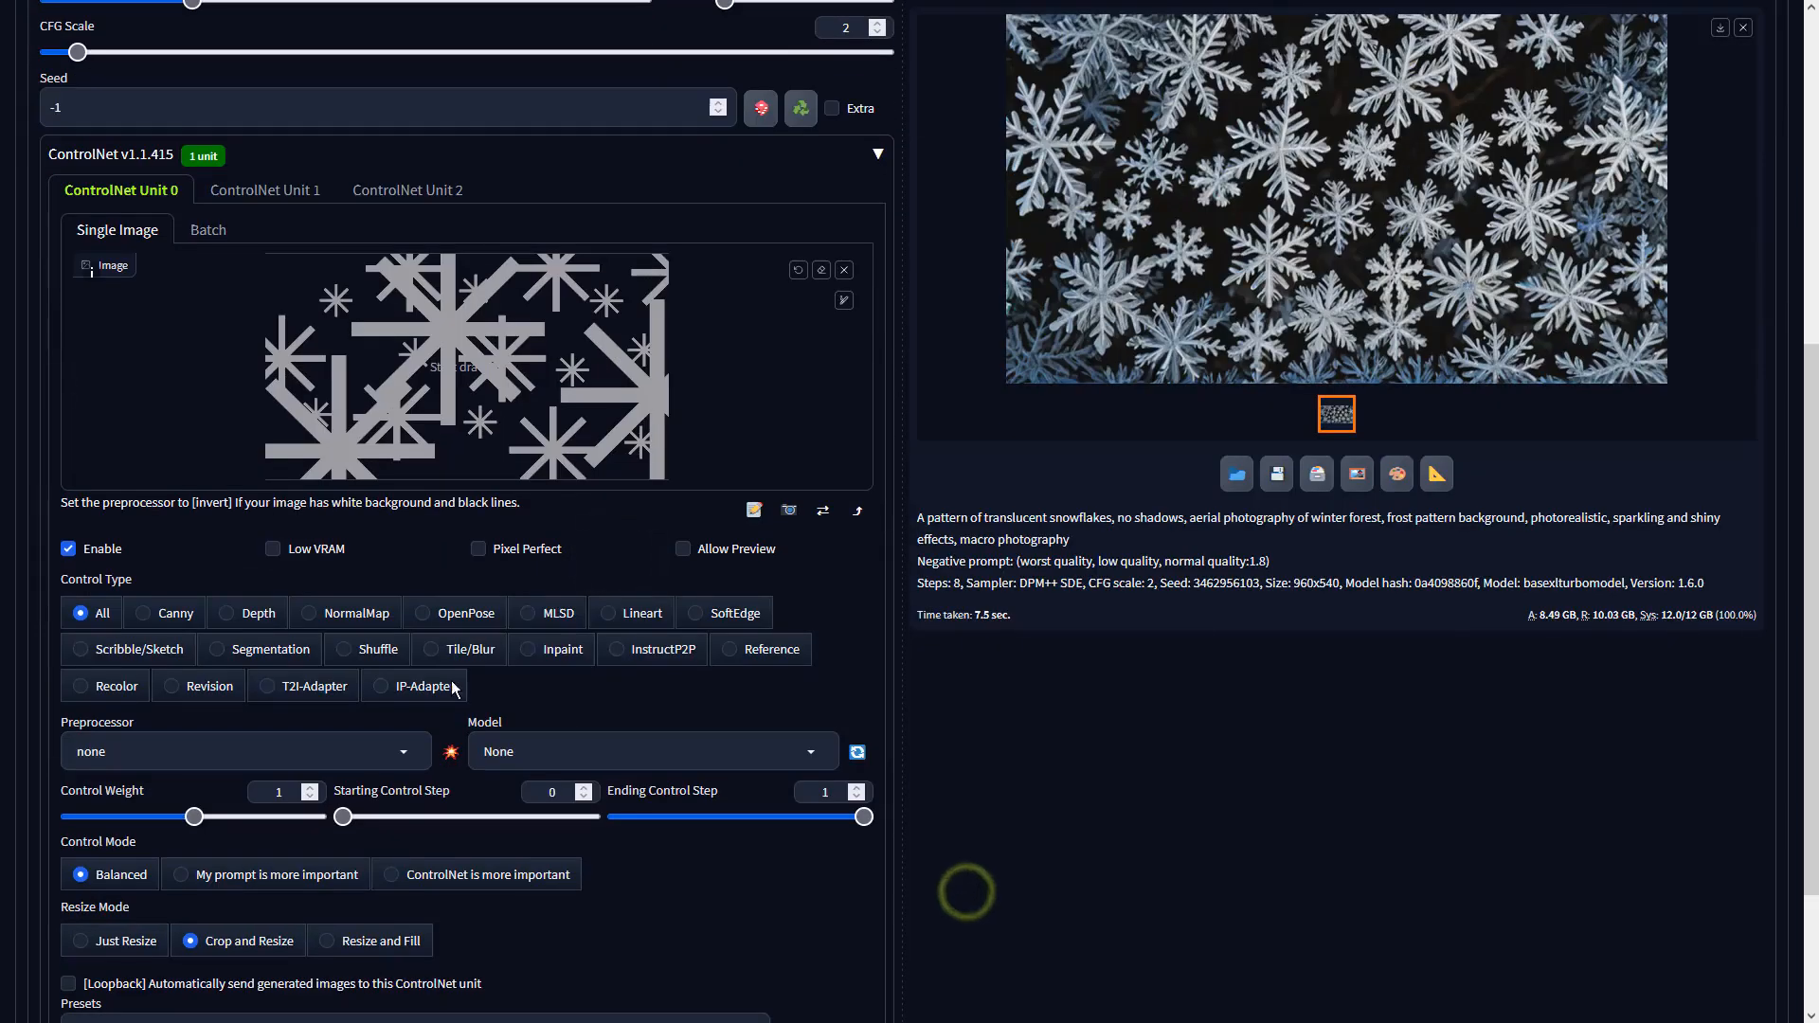
click(228, 614)
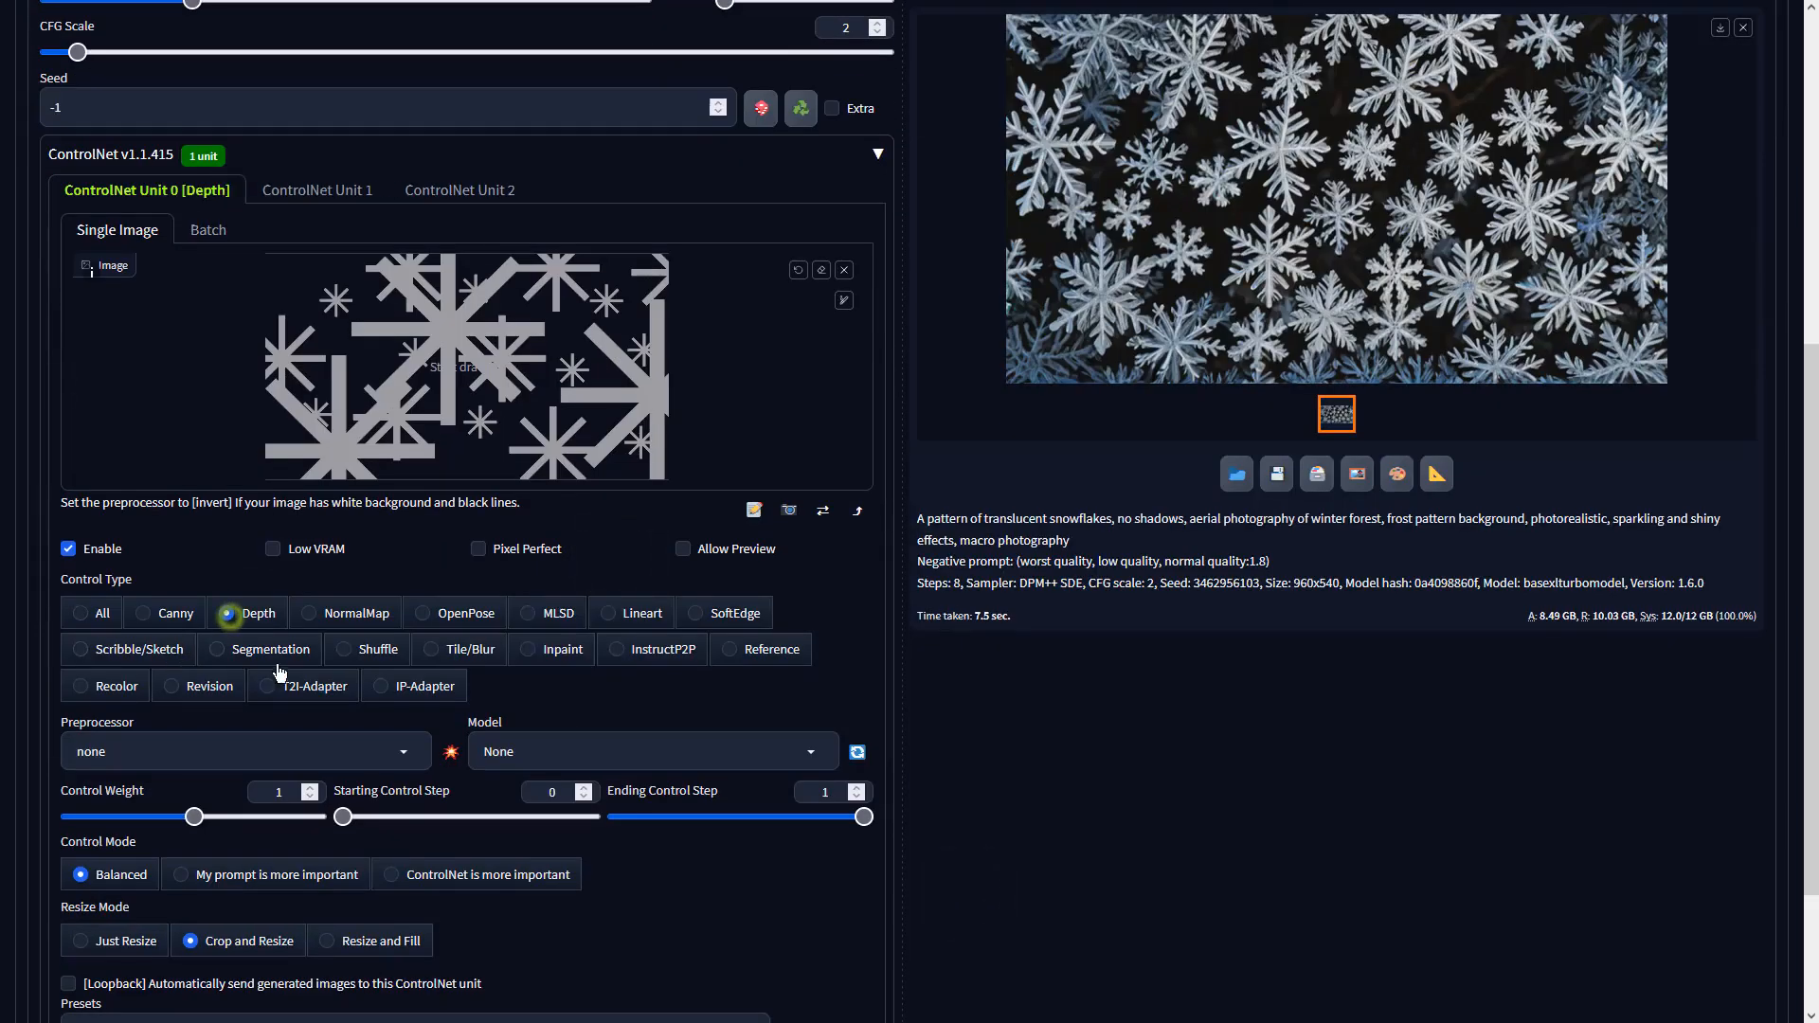
click(409, 761)
click(163, 648)
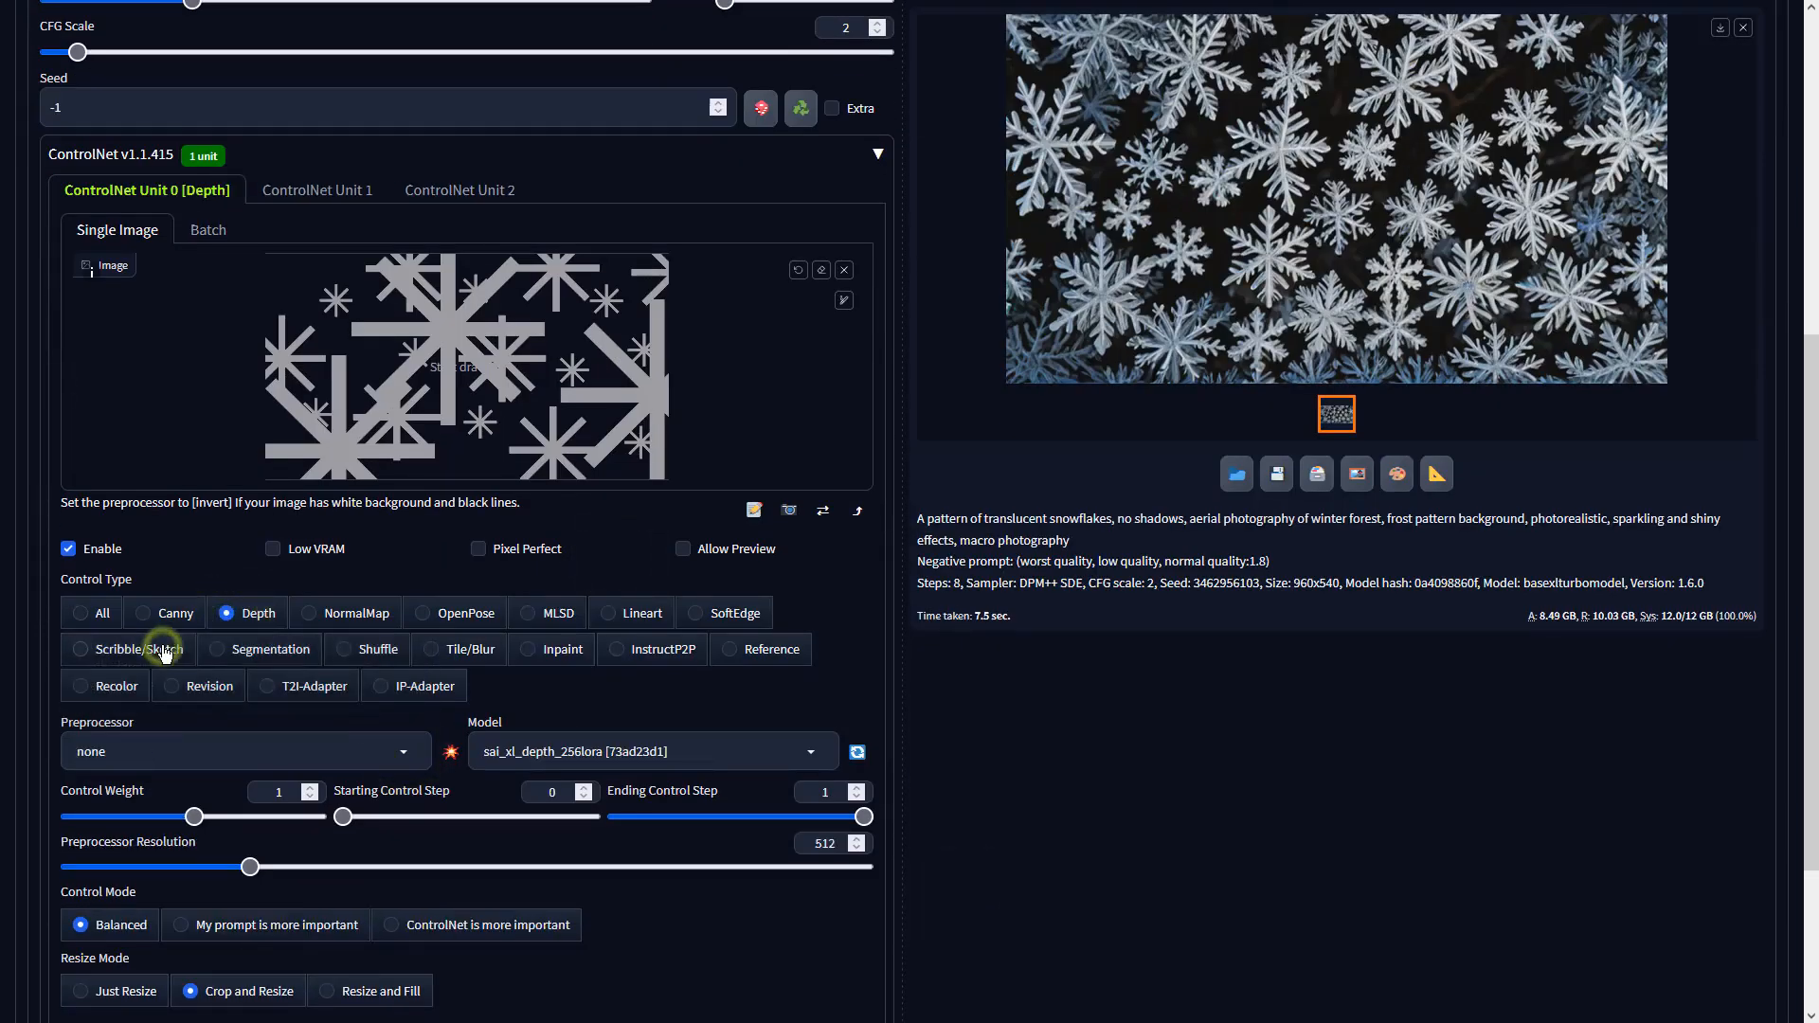
click(513, 745)
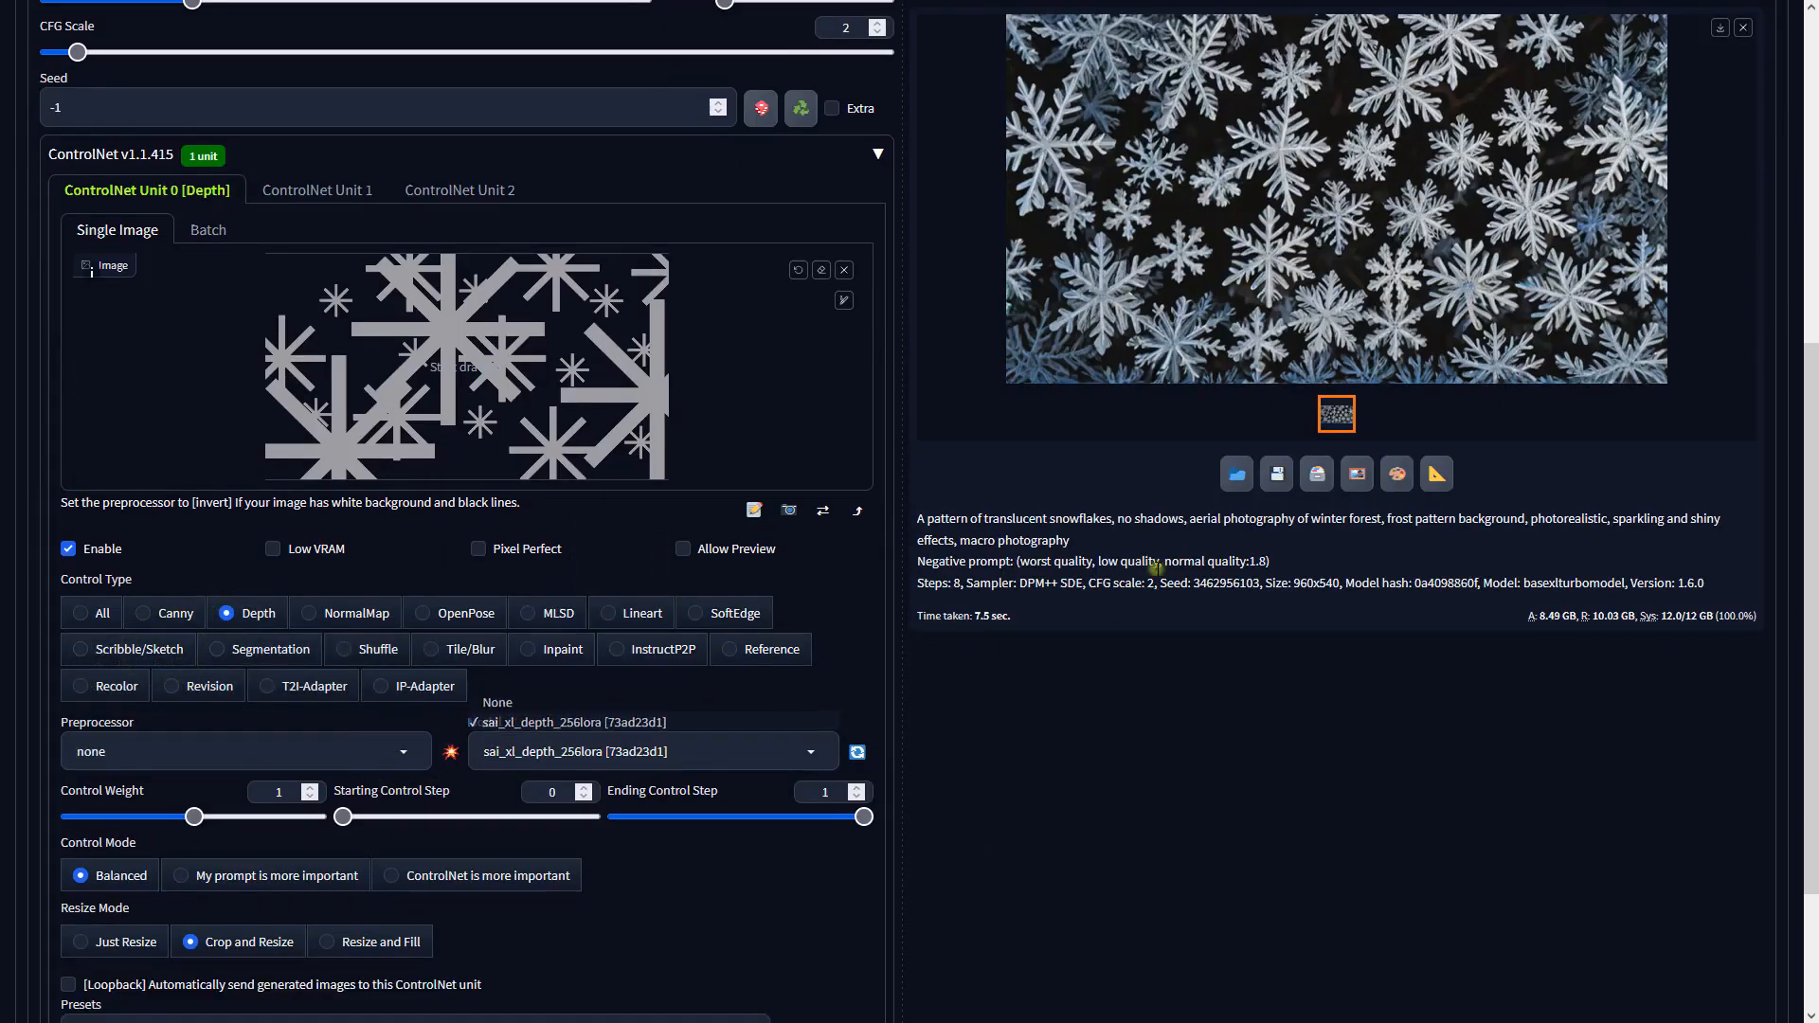
Generate the depth-guided snowflake image and send it to img2img after viewing it at full size.
scroll(1154, 568, up, 6)
click(1528, 183)
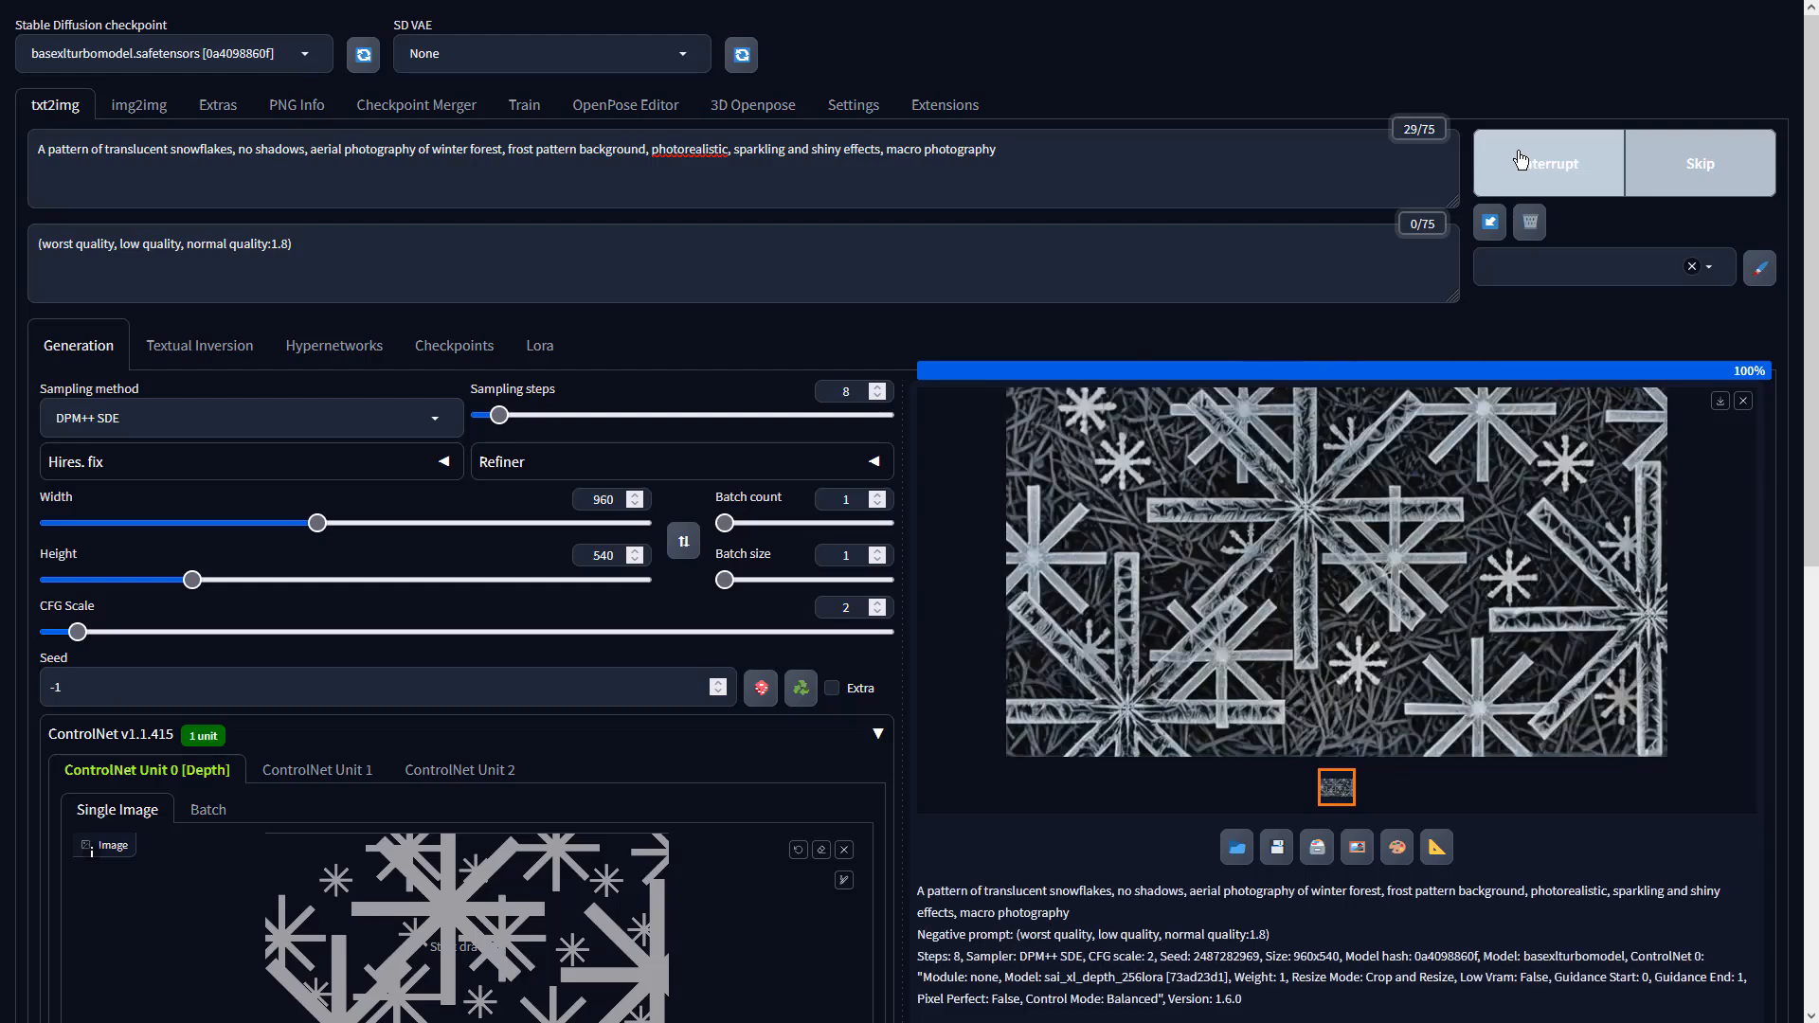
click(1440, 495)
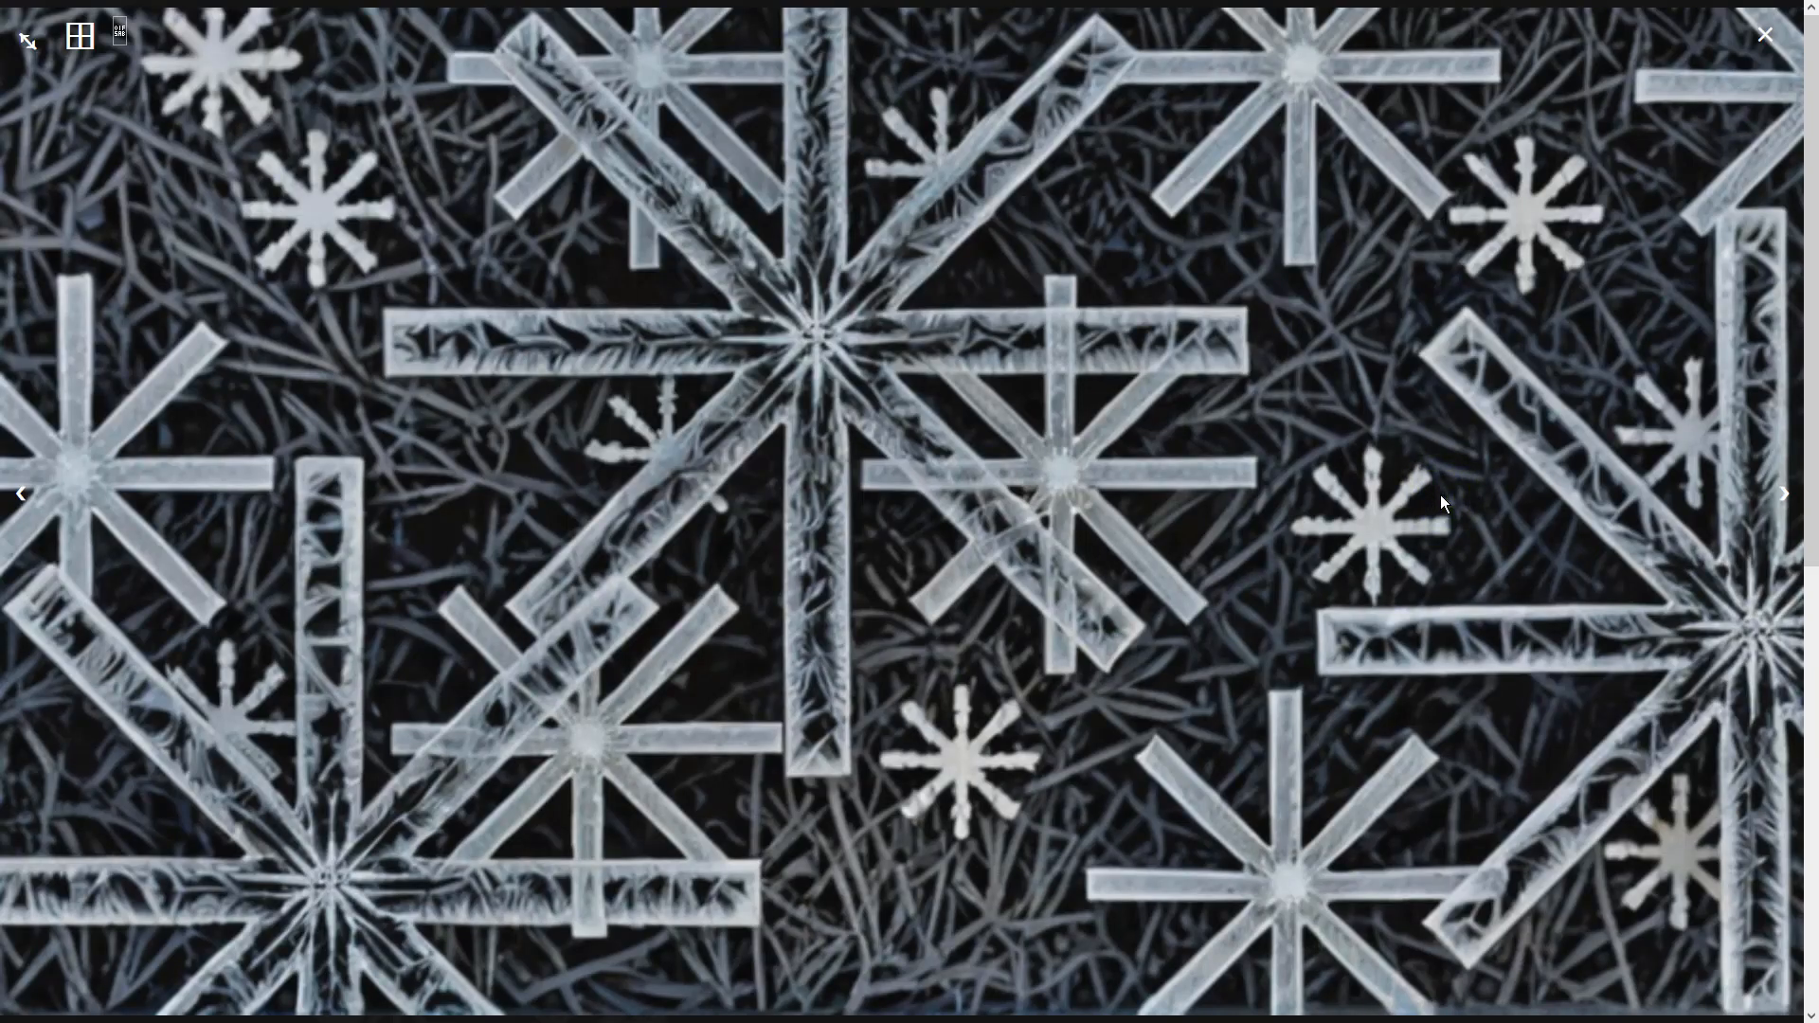
click(1441, 494)
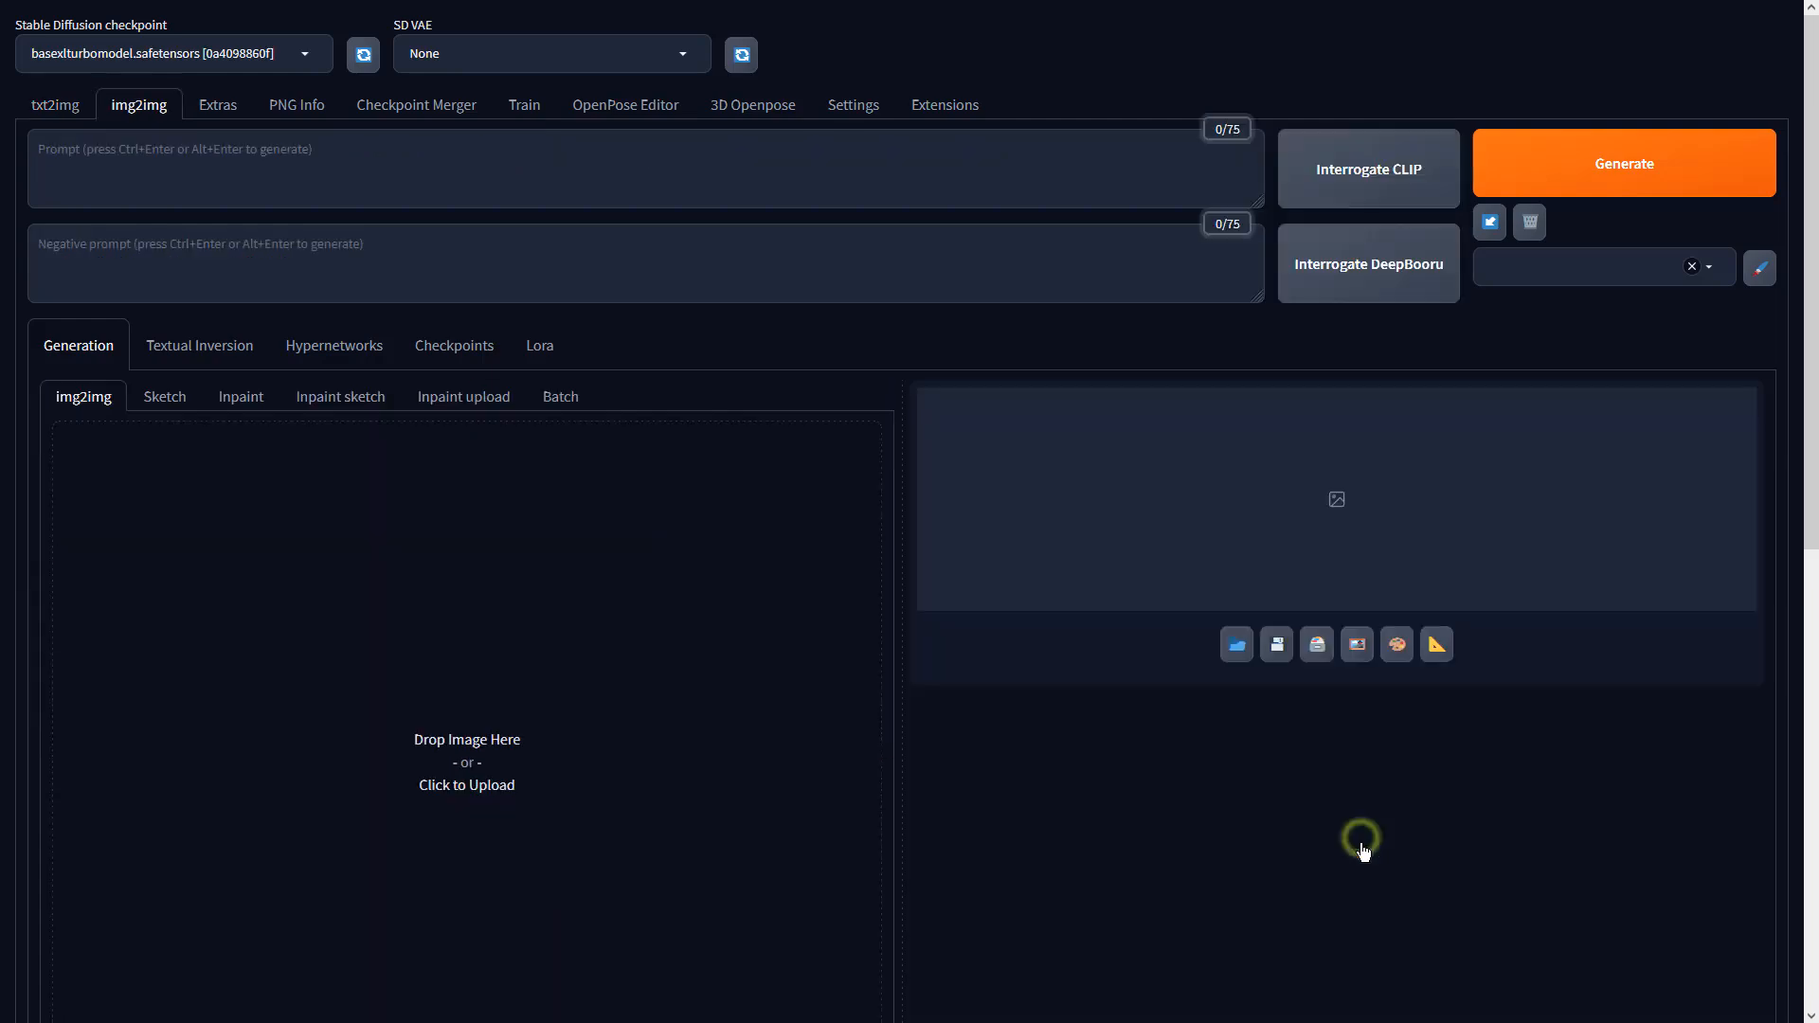
Set the img2img batch count to 4, CFG scale to 2 and sampling method to DPM++ SDE.
scroll(866, 483, down, 6)
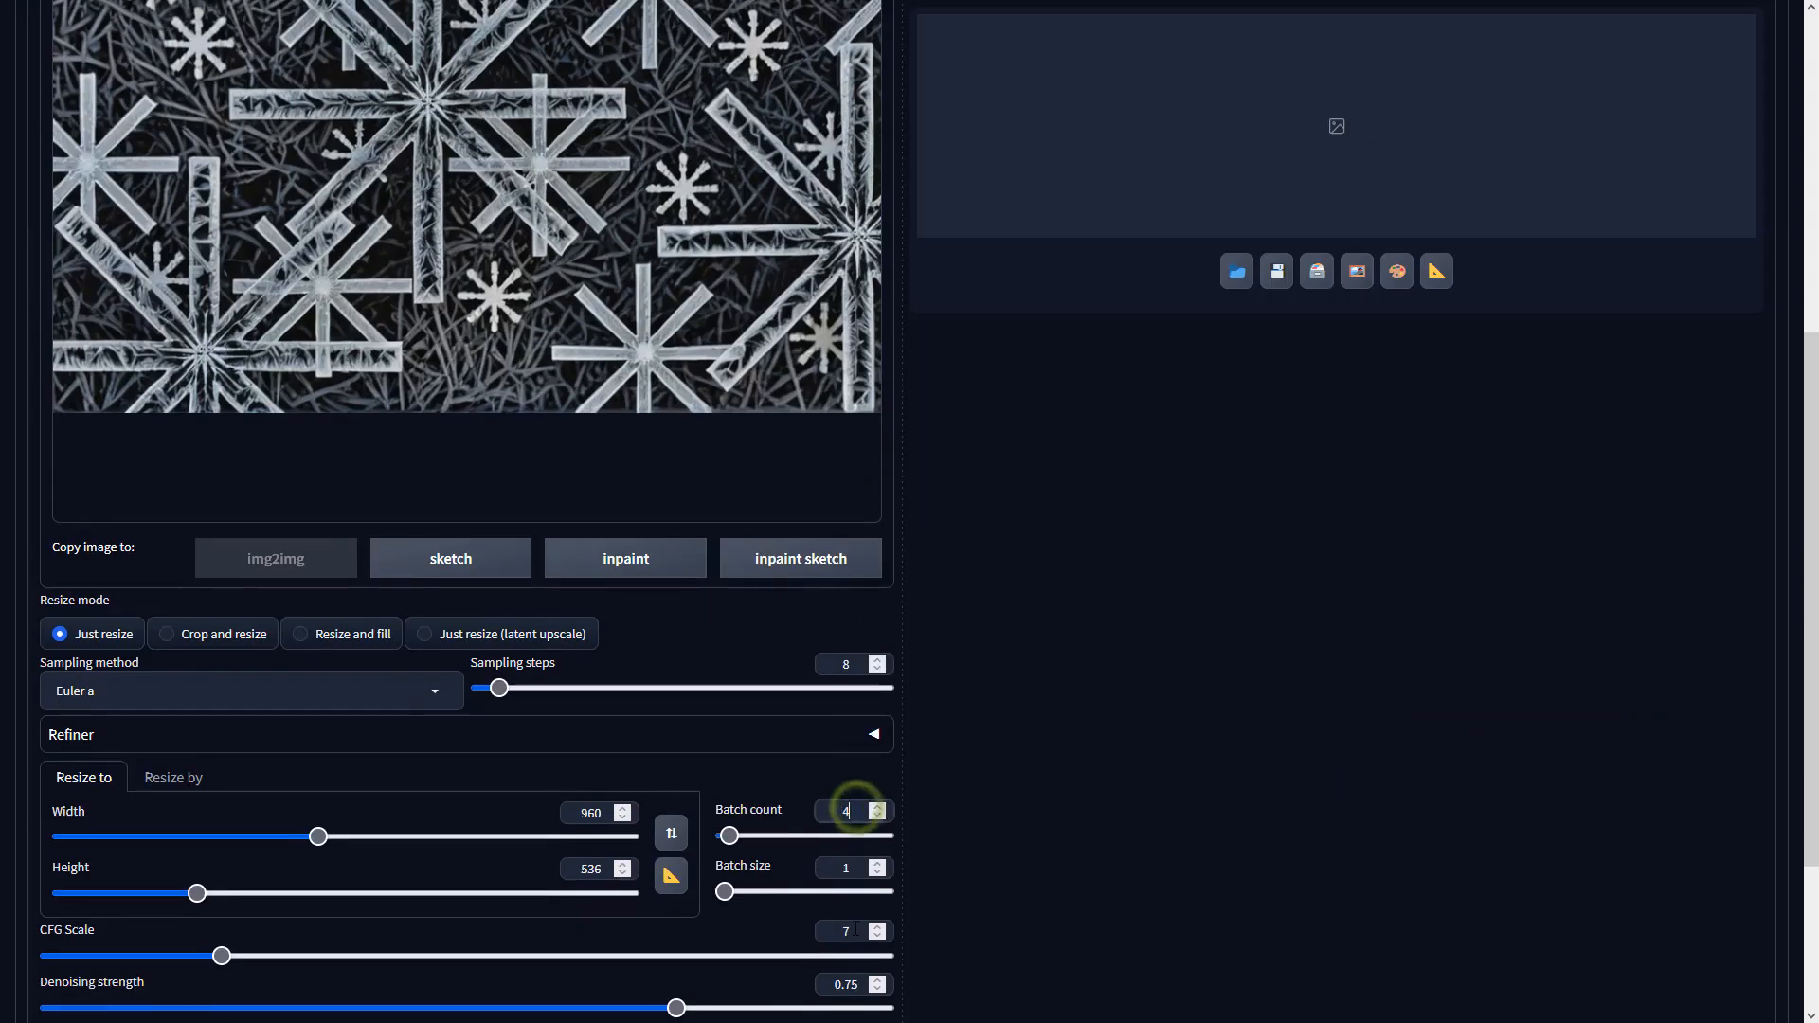
double_click(846, 930)
text(2)
click(370, 697)
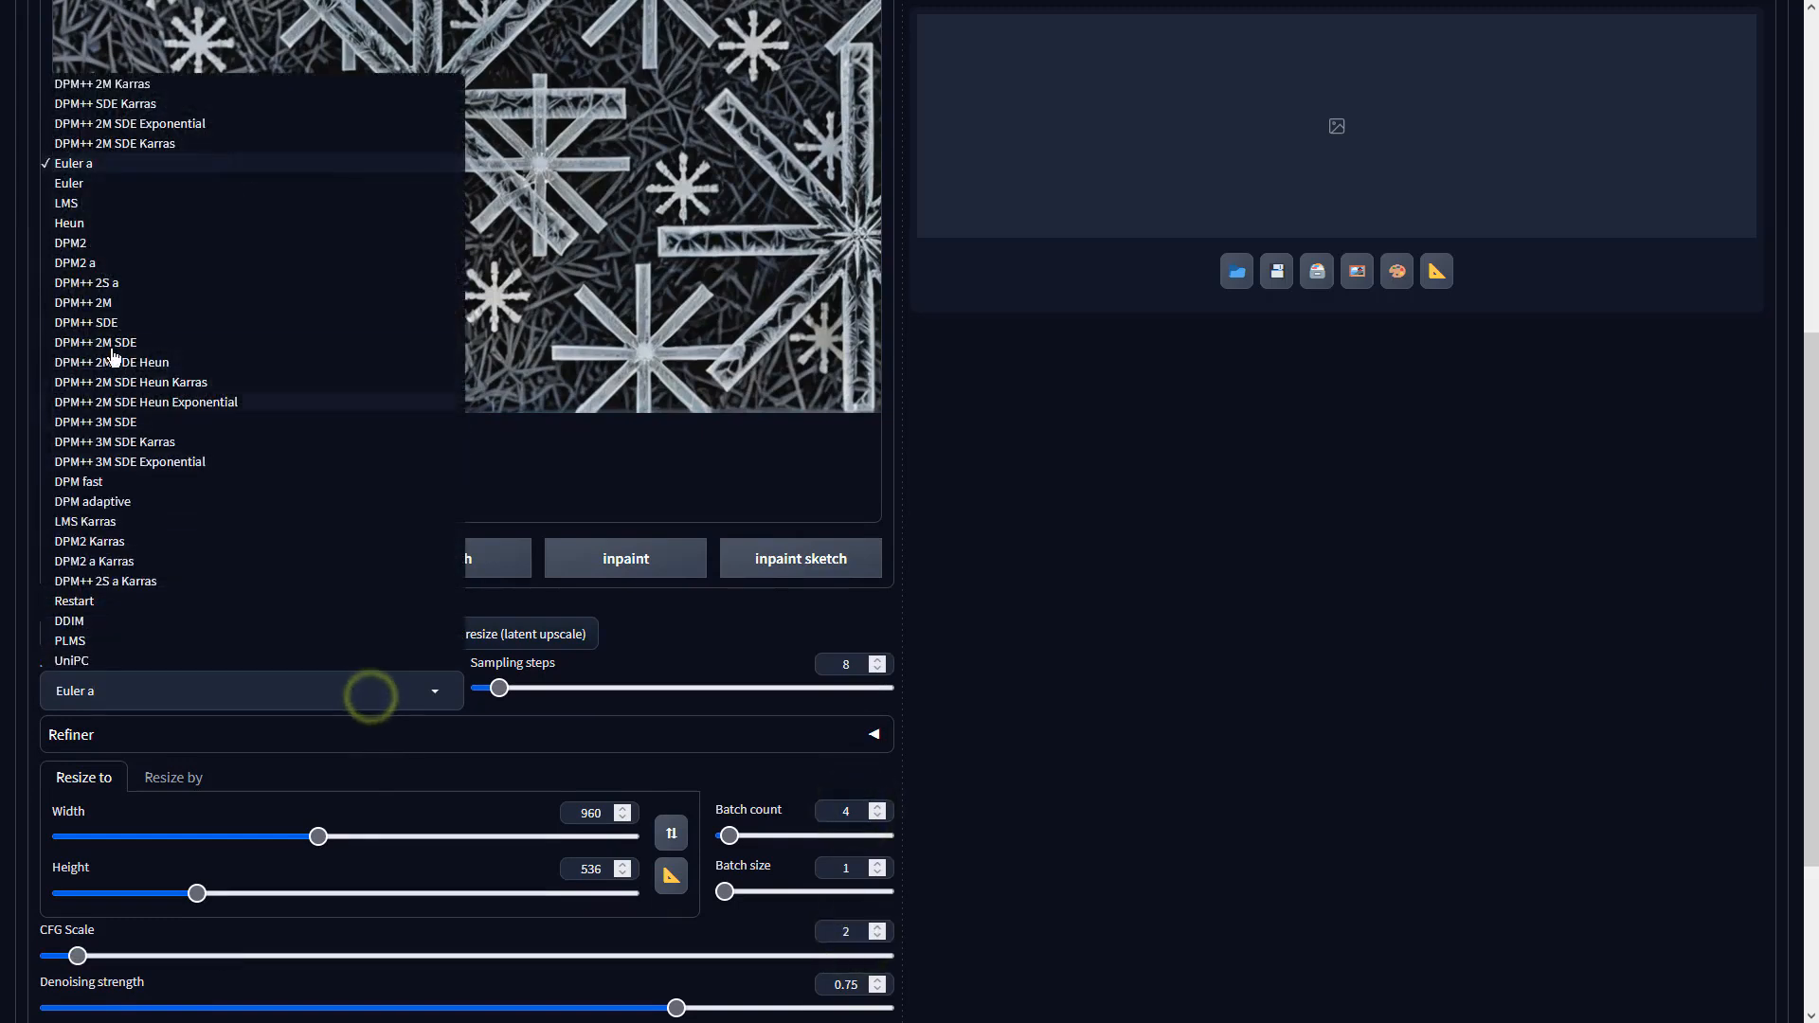
click(95, 322)
click(1172, 513)
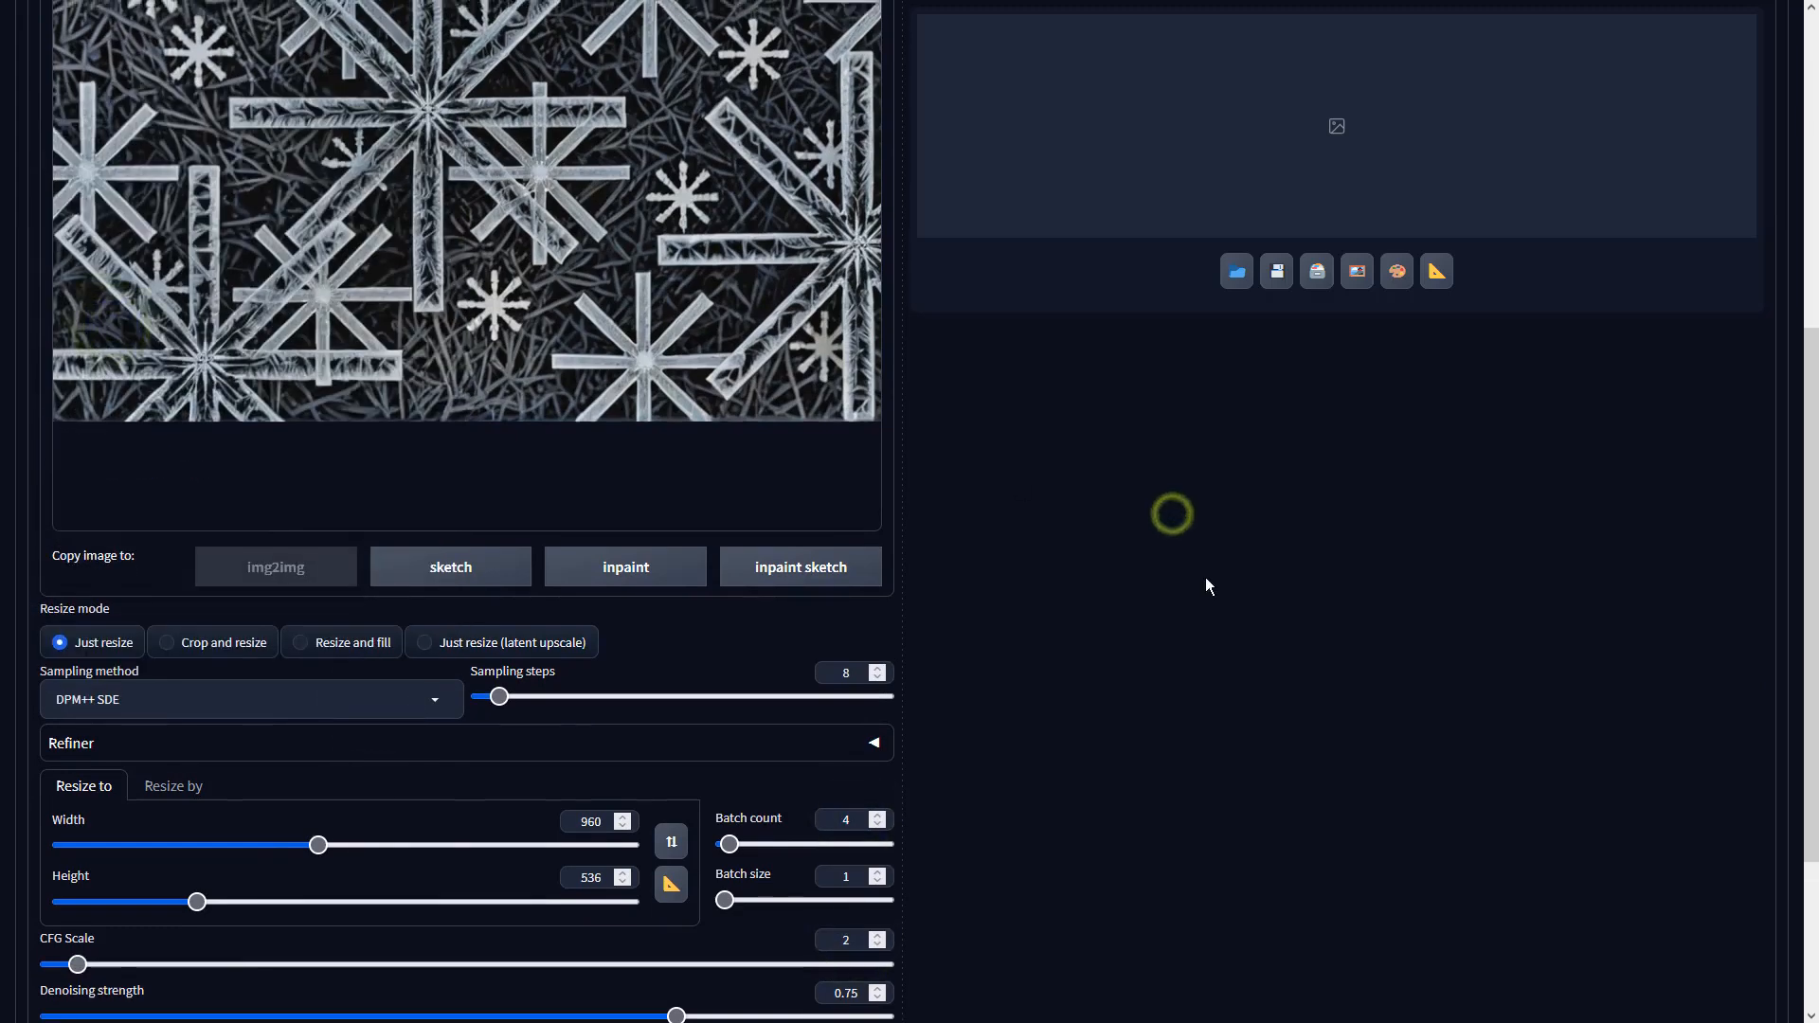
Generate the batch of img2img variations from the snowflake image.
scroll(1206, 577, up, 6)
click(1545, 168)
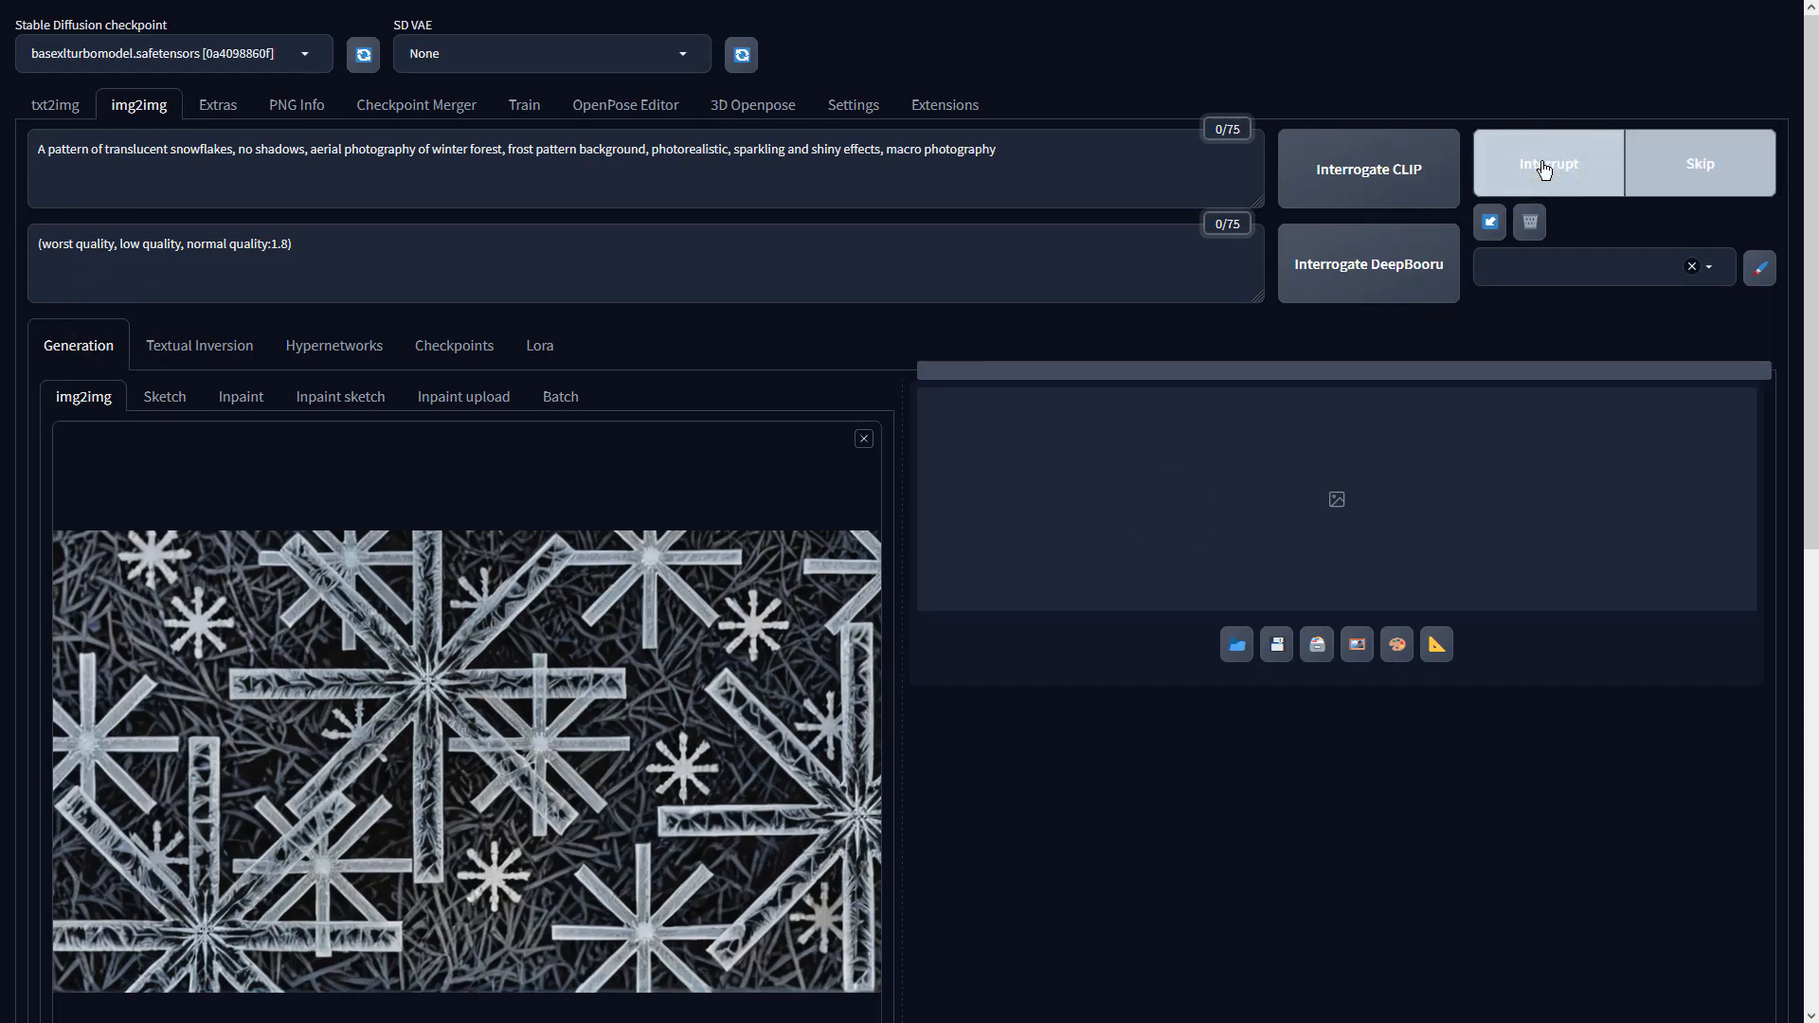
click(1544, 169)
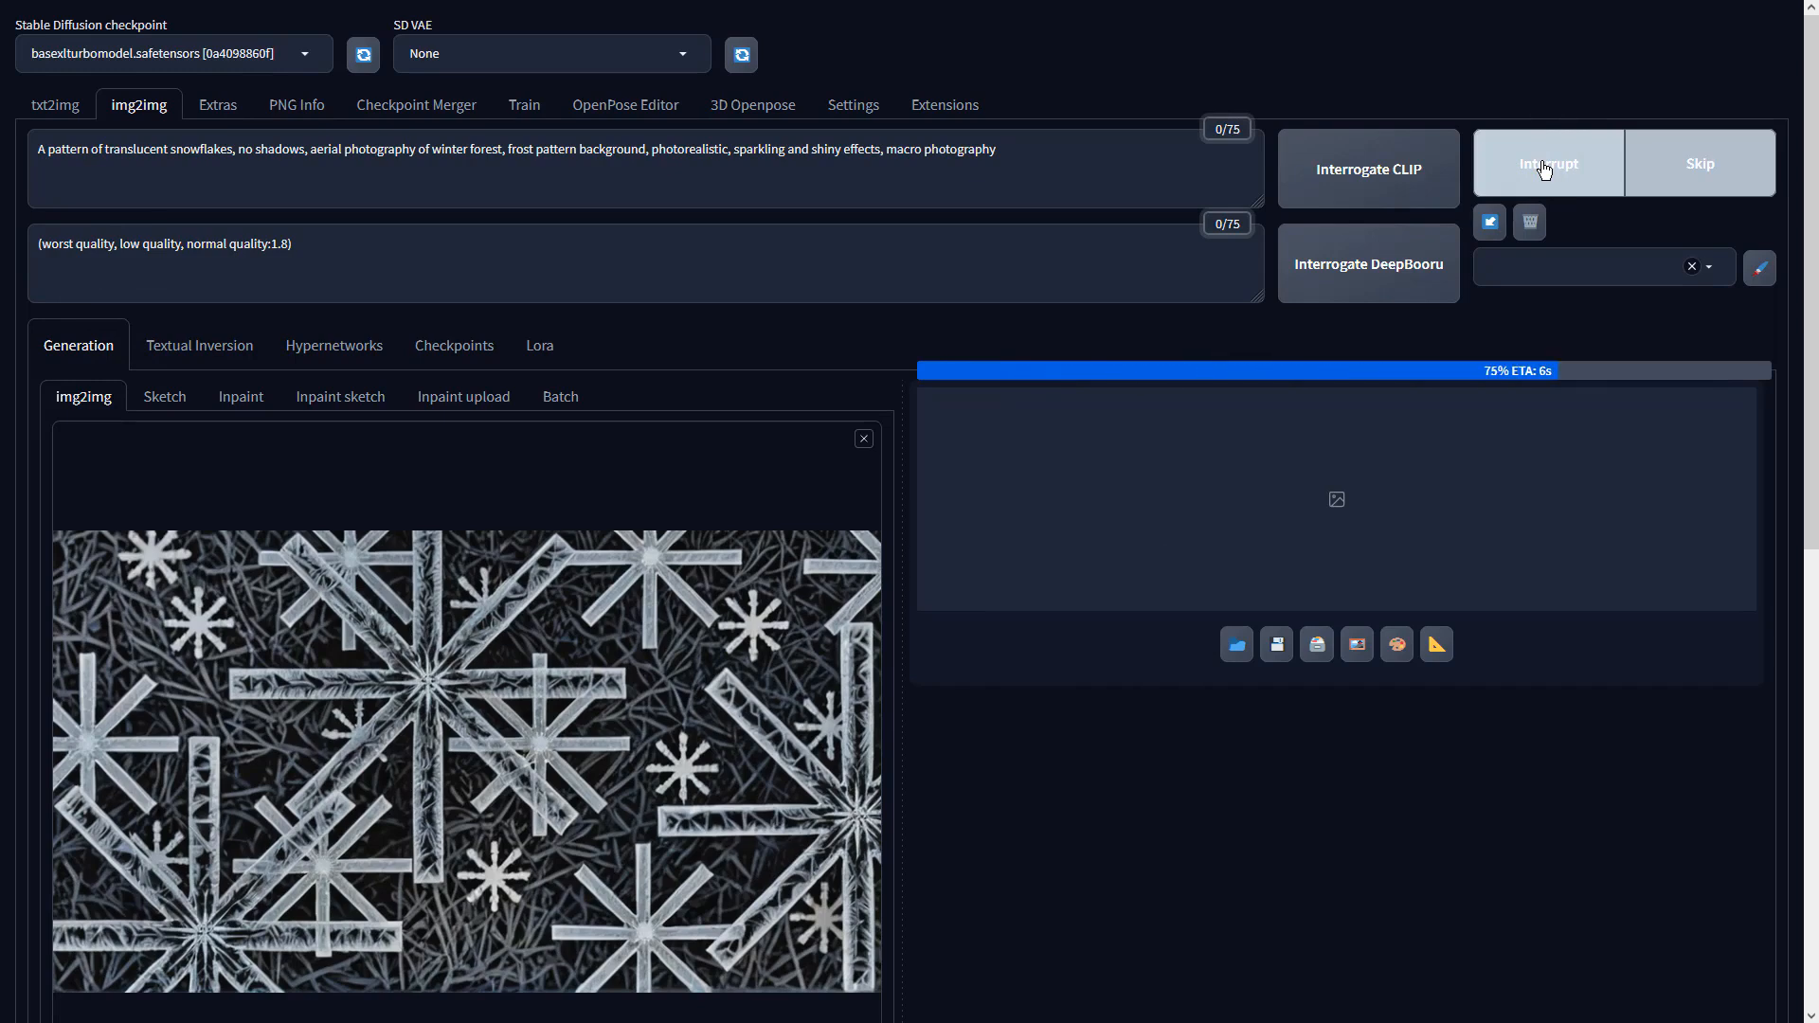
Compare the generated img2img snowflake variations at full size, finishing on the fourth image.
click(1627, 516)
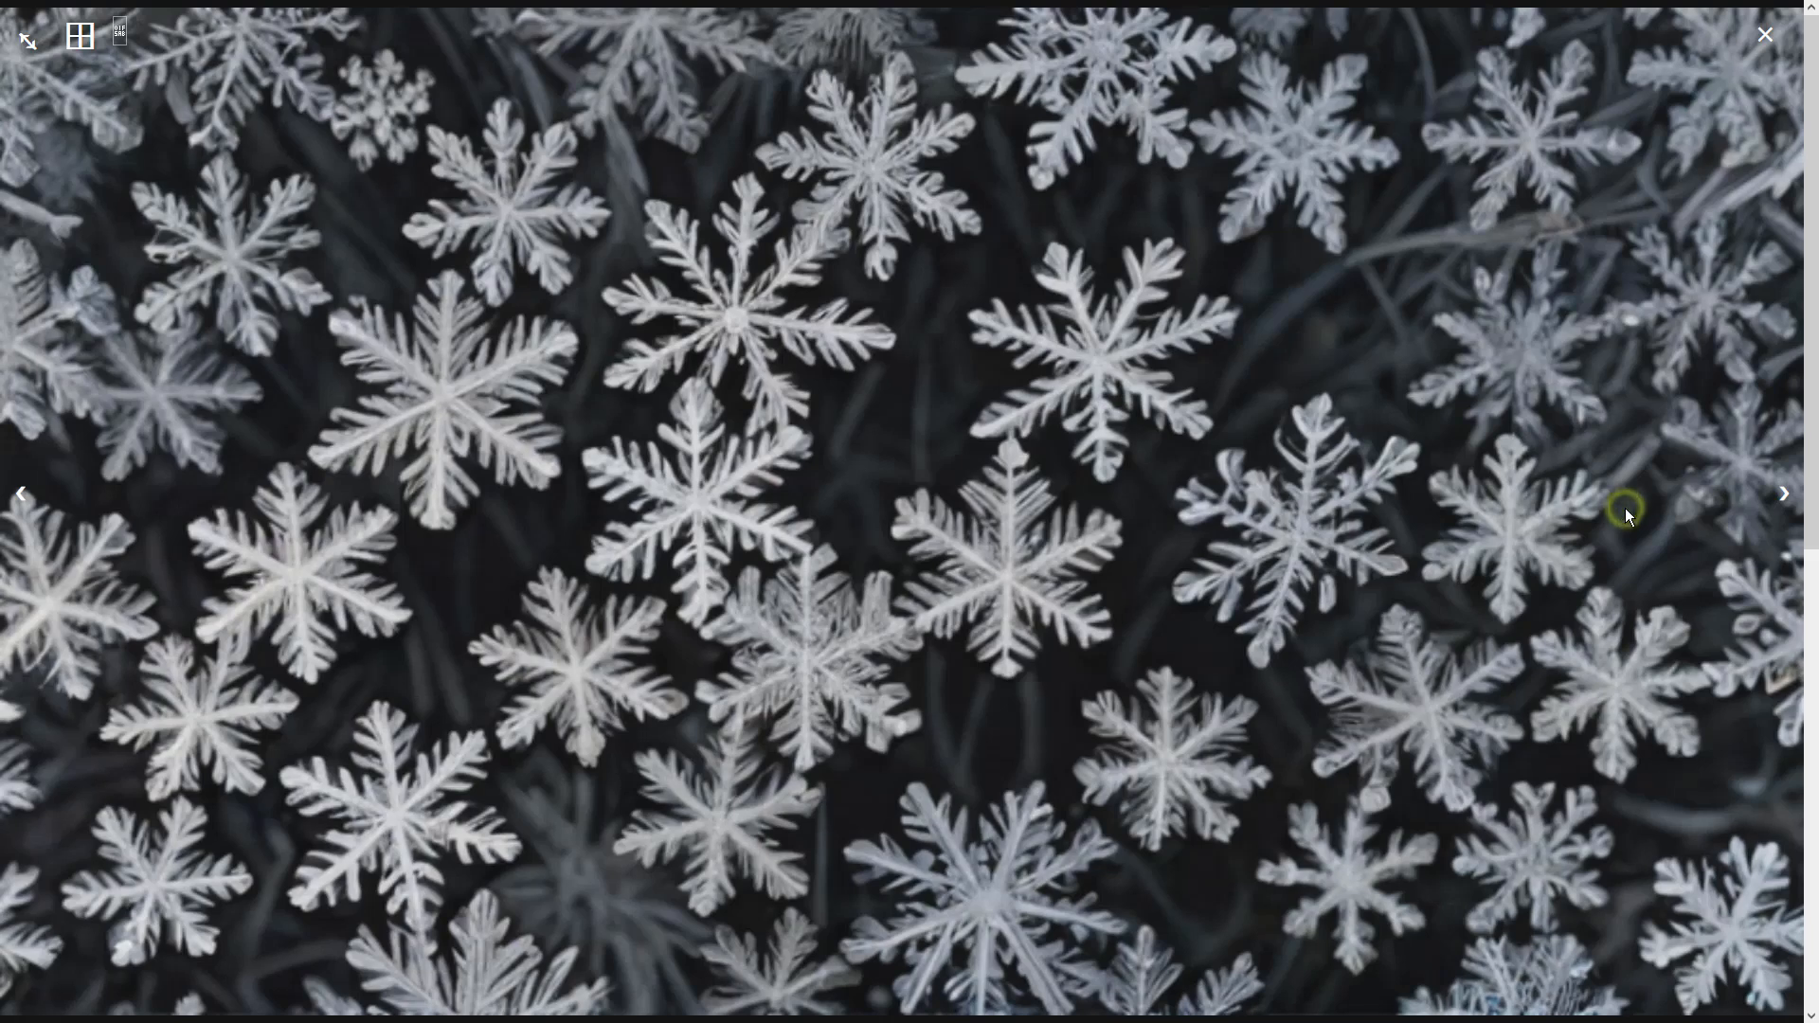
click(1785, 492)
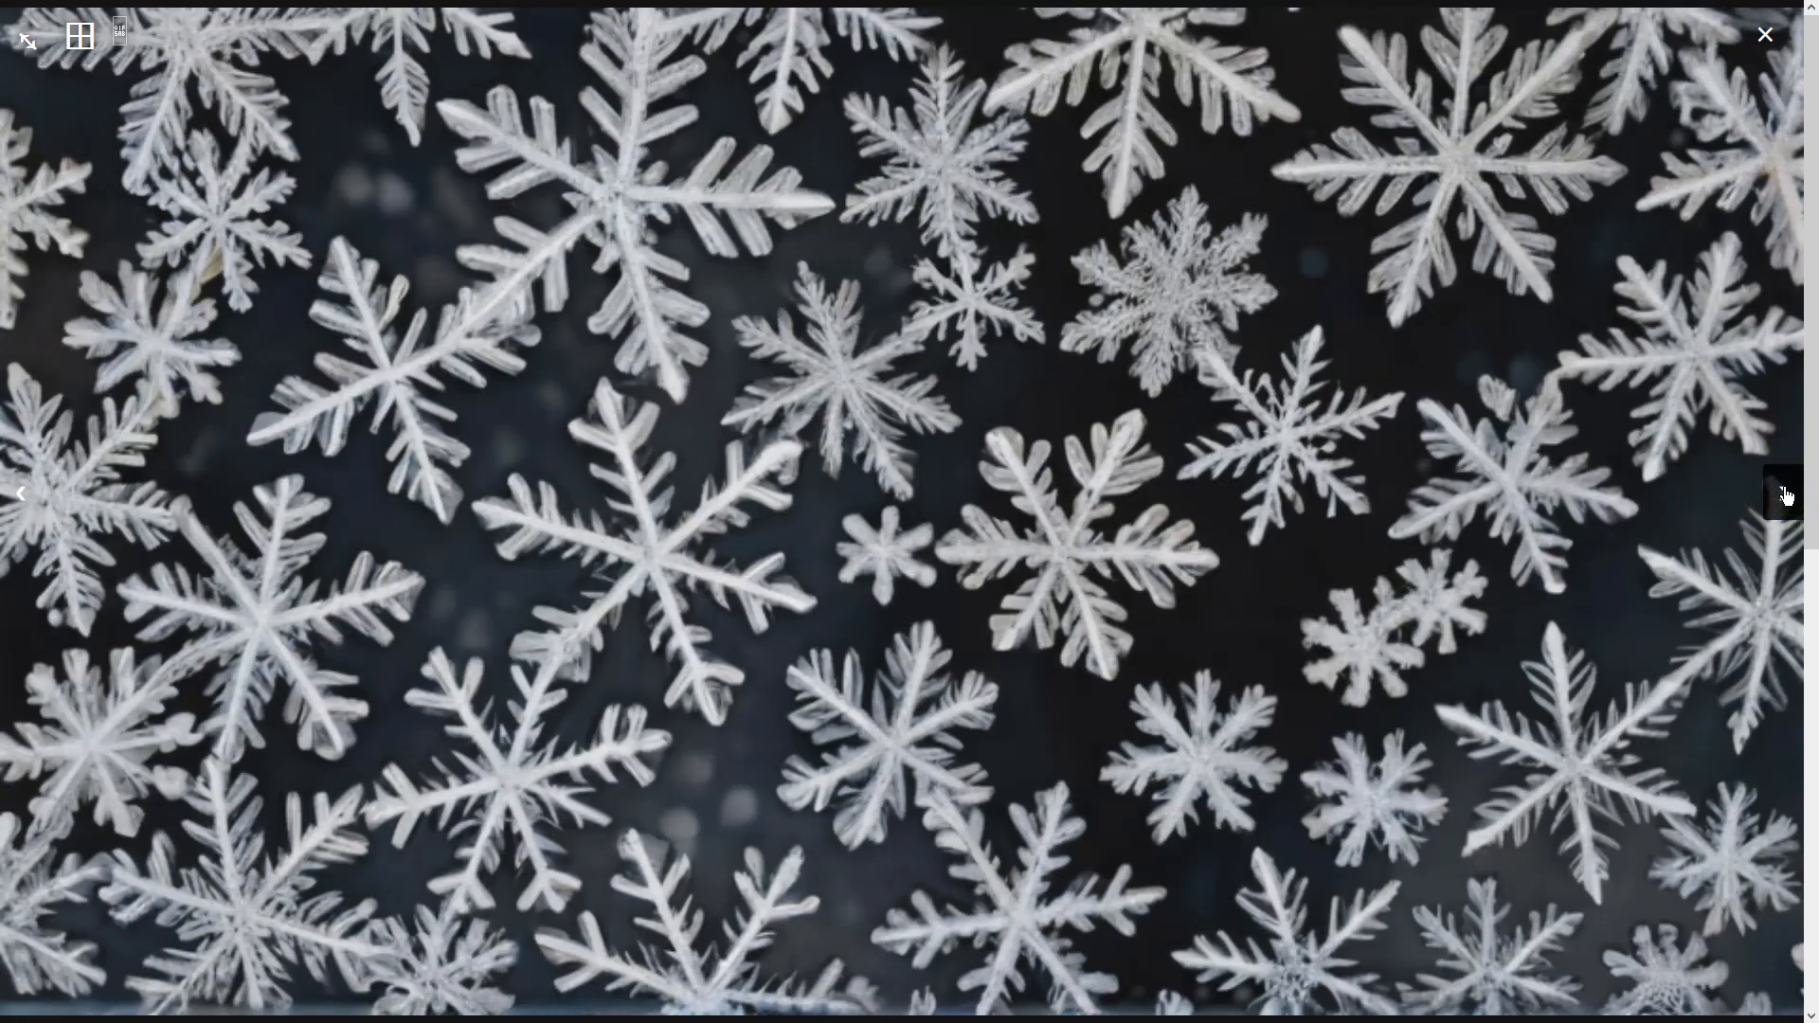
click(1785, 492)
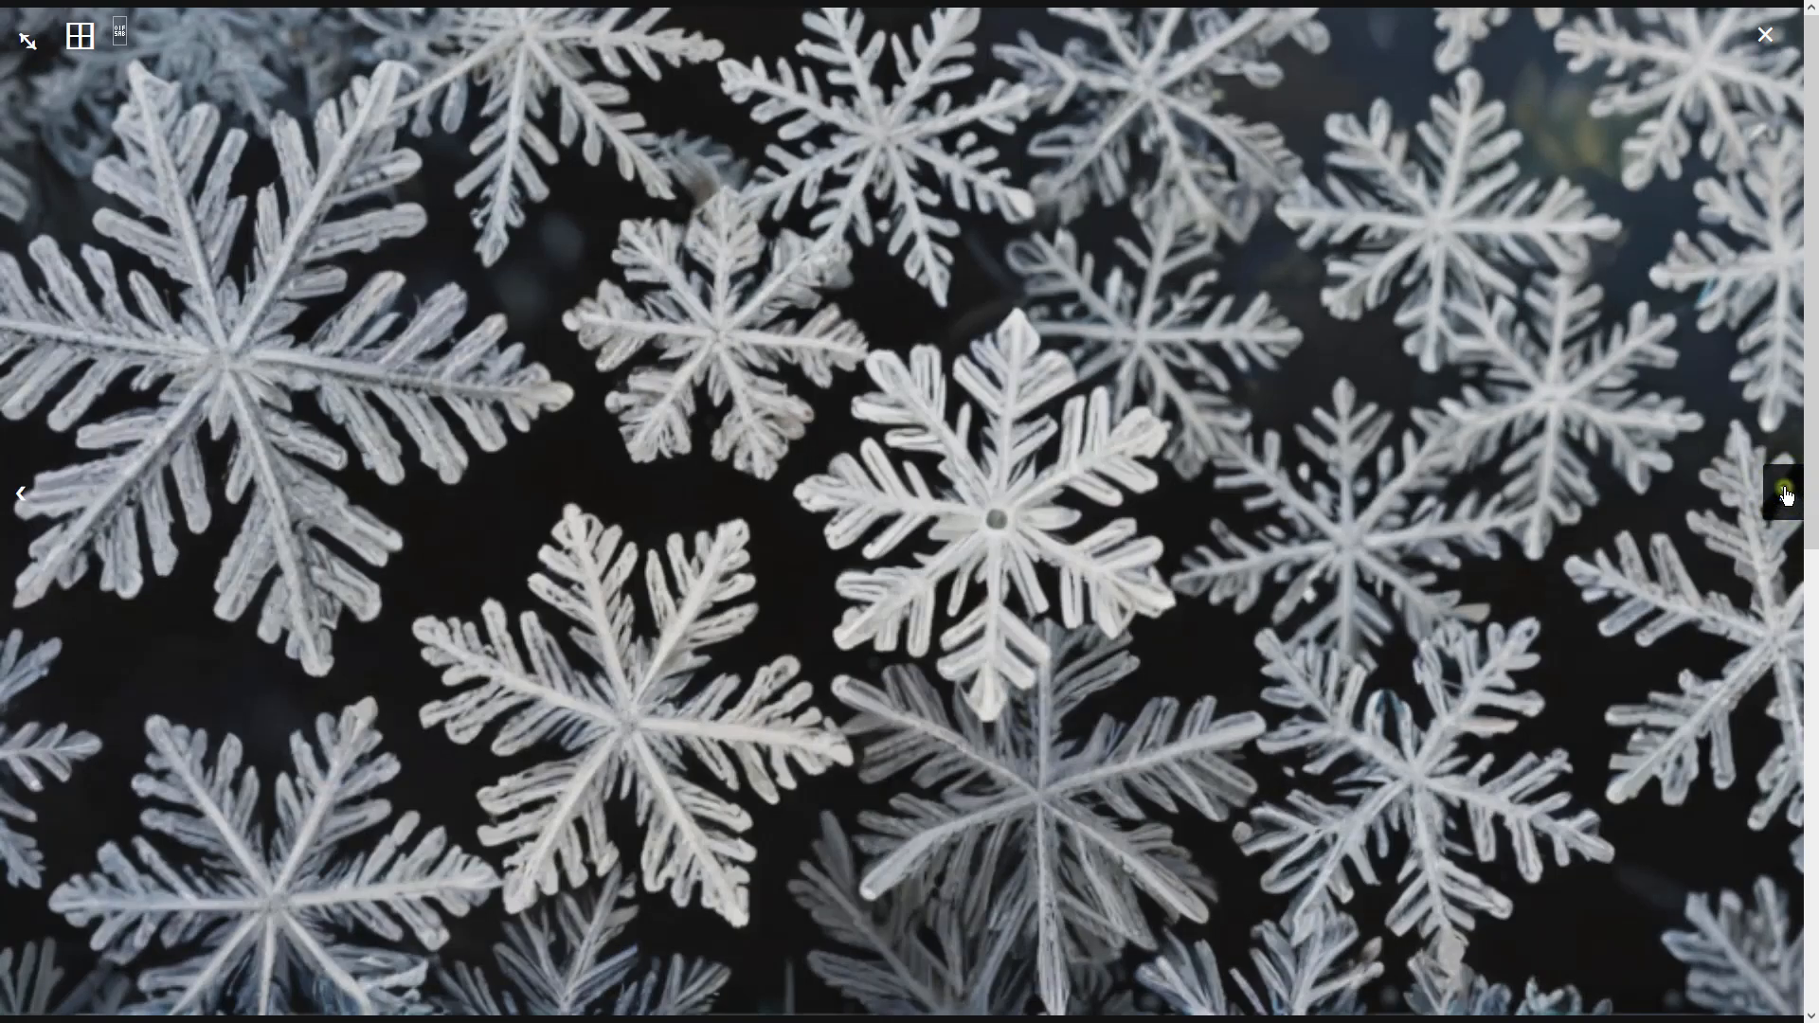
click(1785, 493)
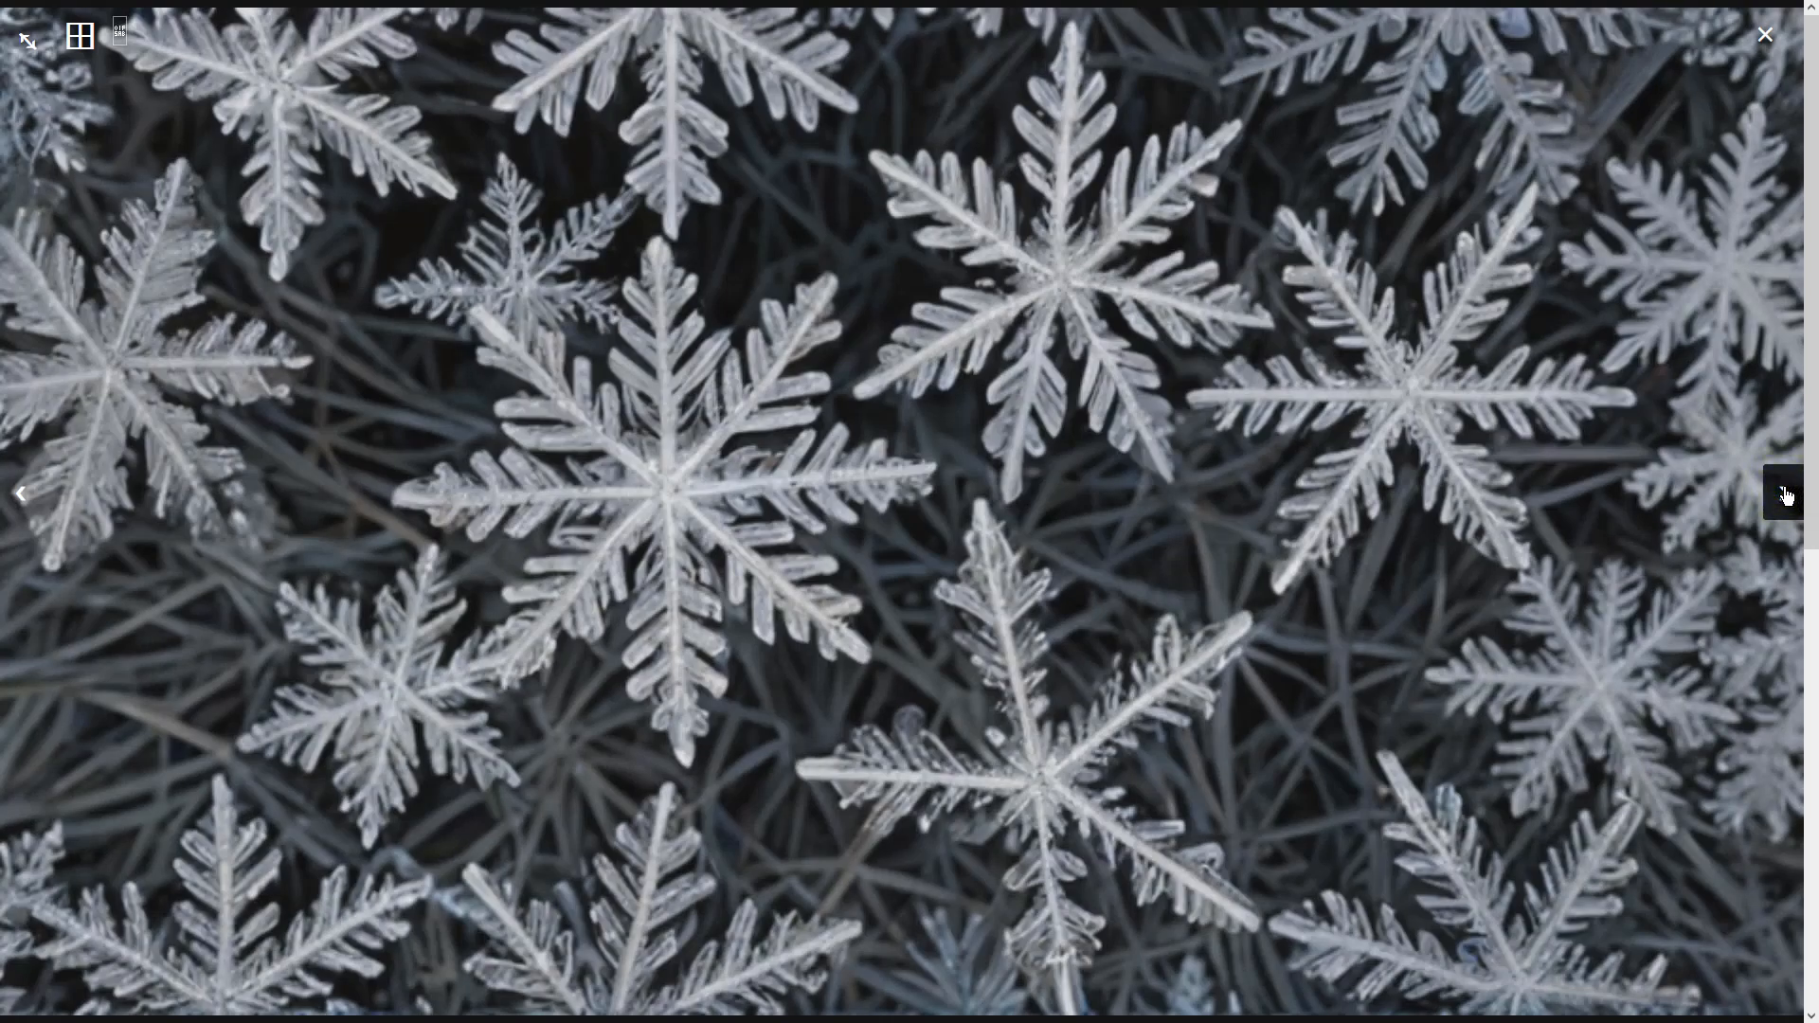
click(20, 509)
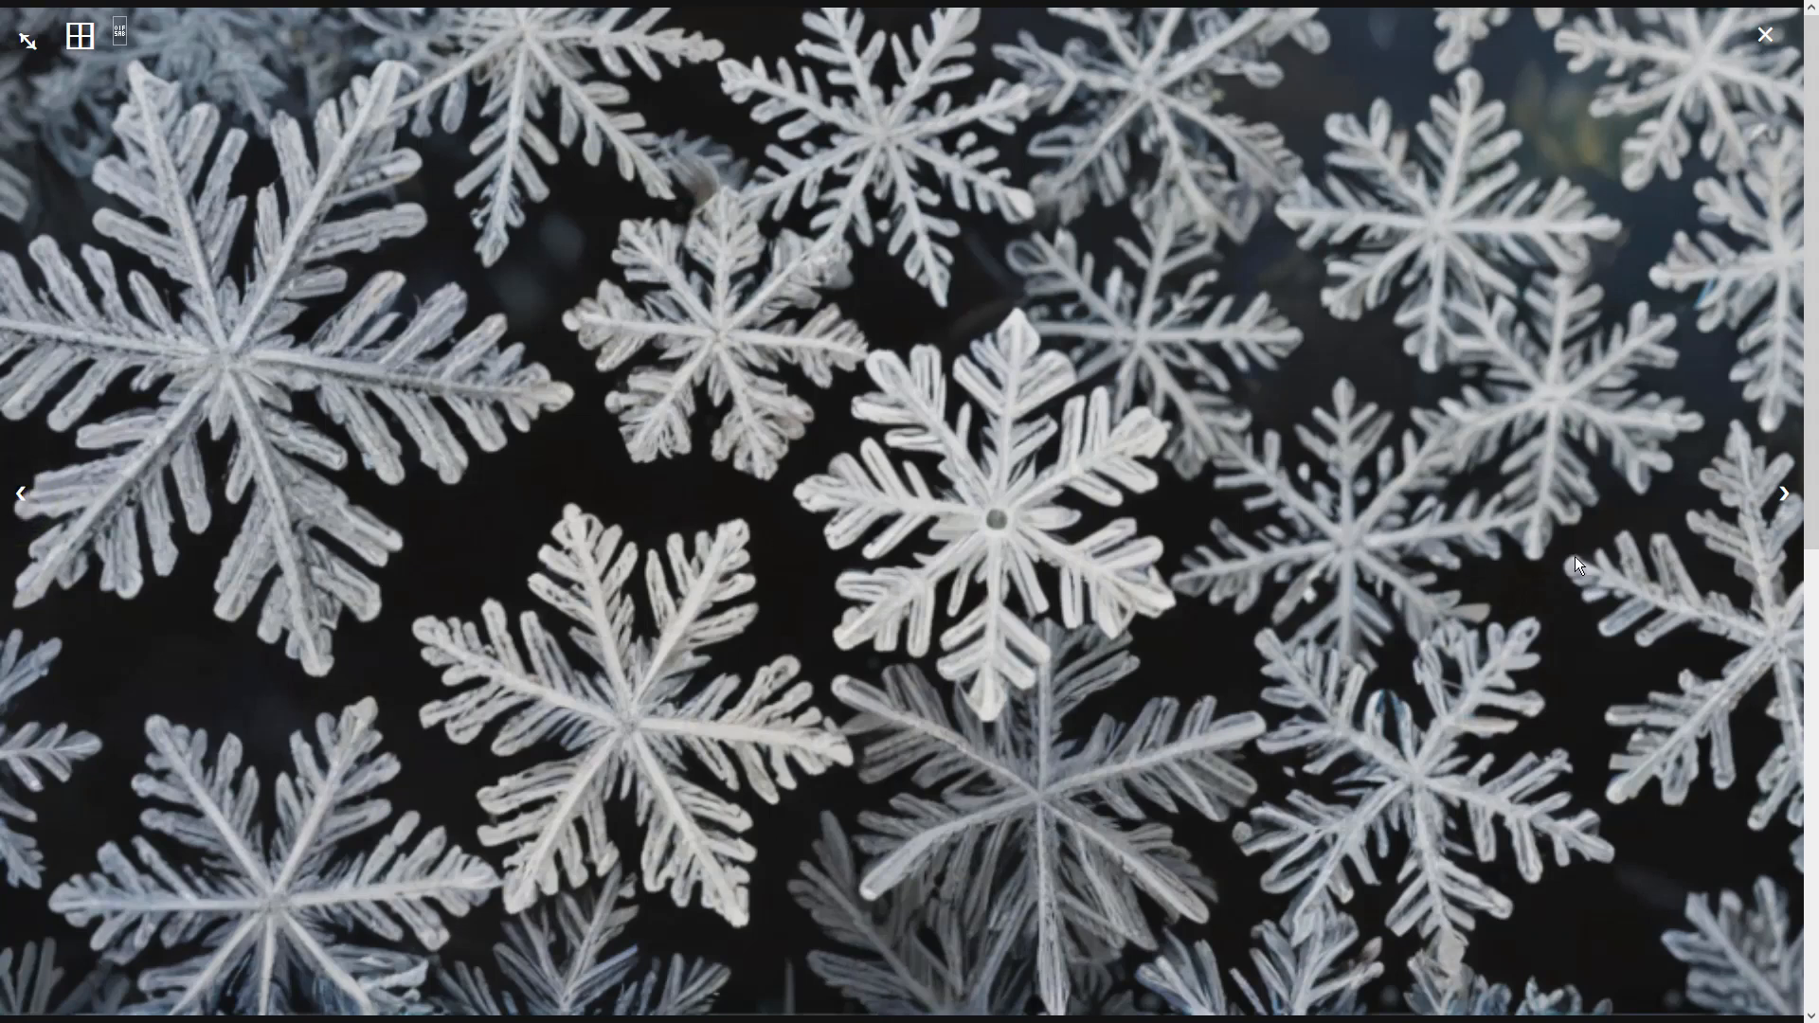
click(1785, 492)
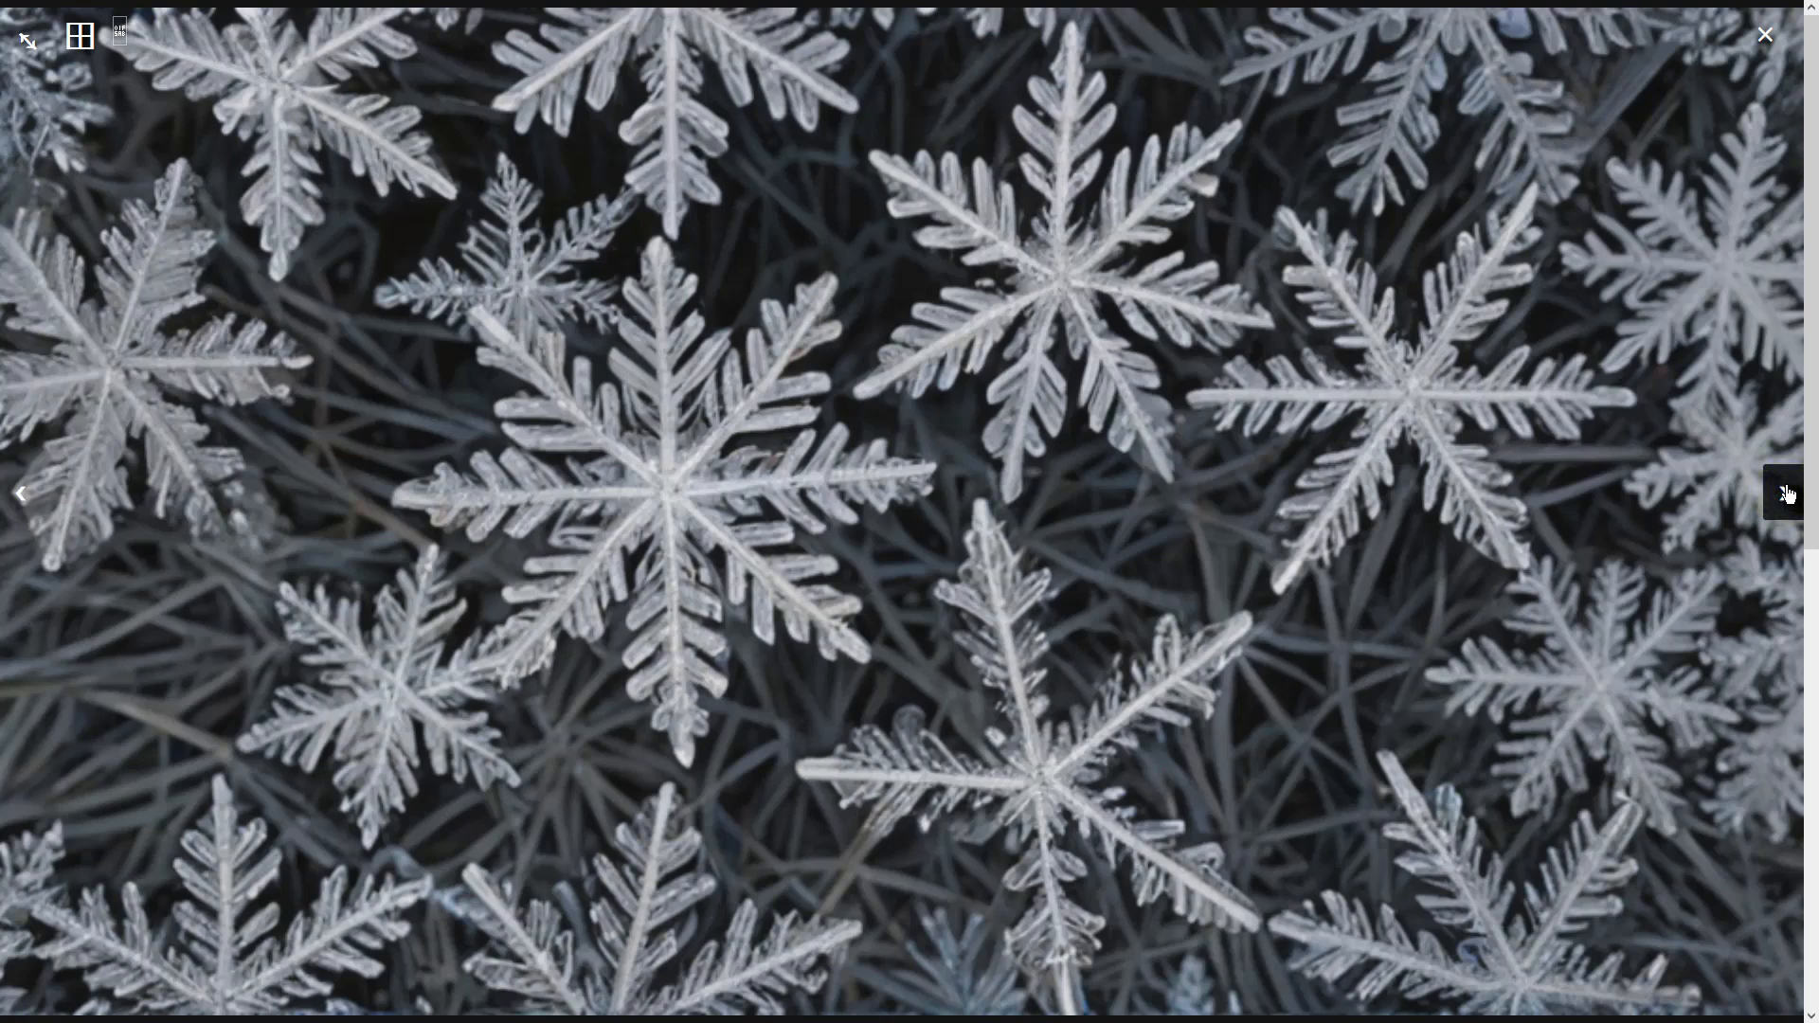
click(1785, 492)
click(1363, 539)
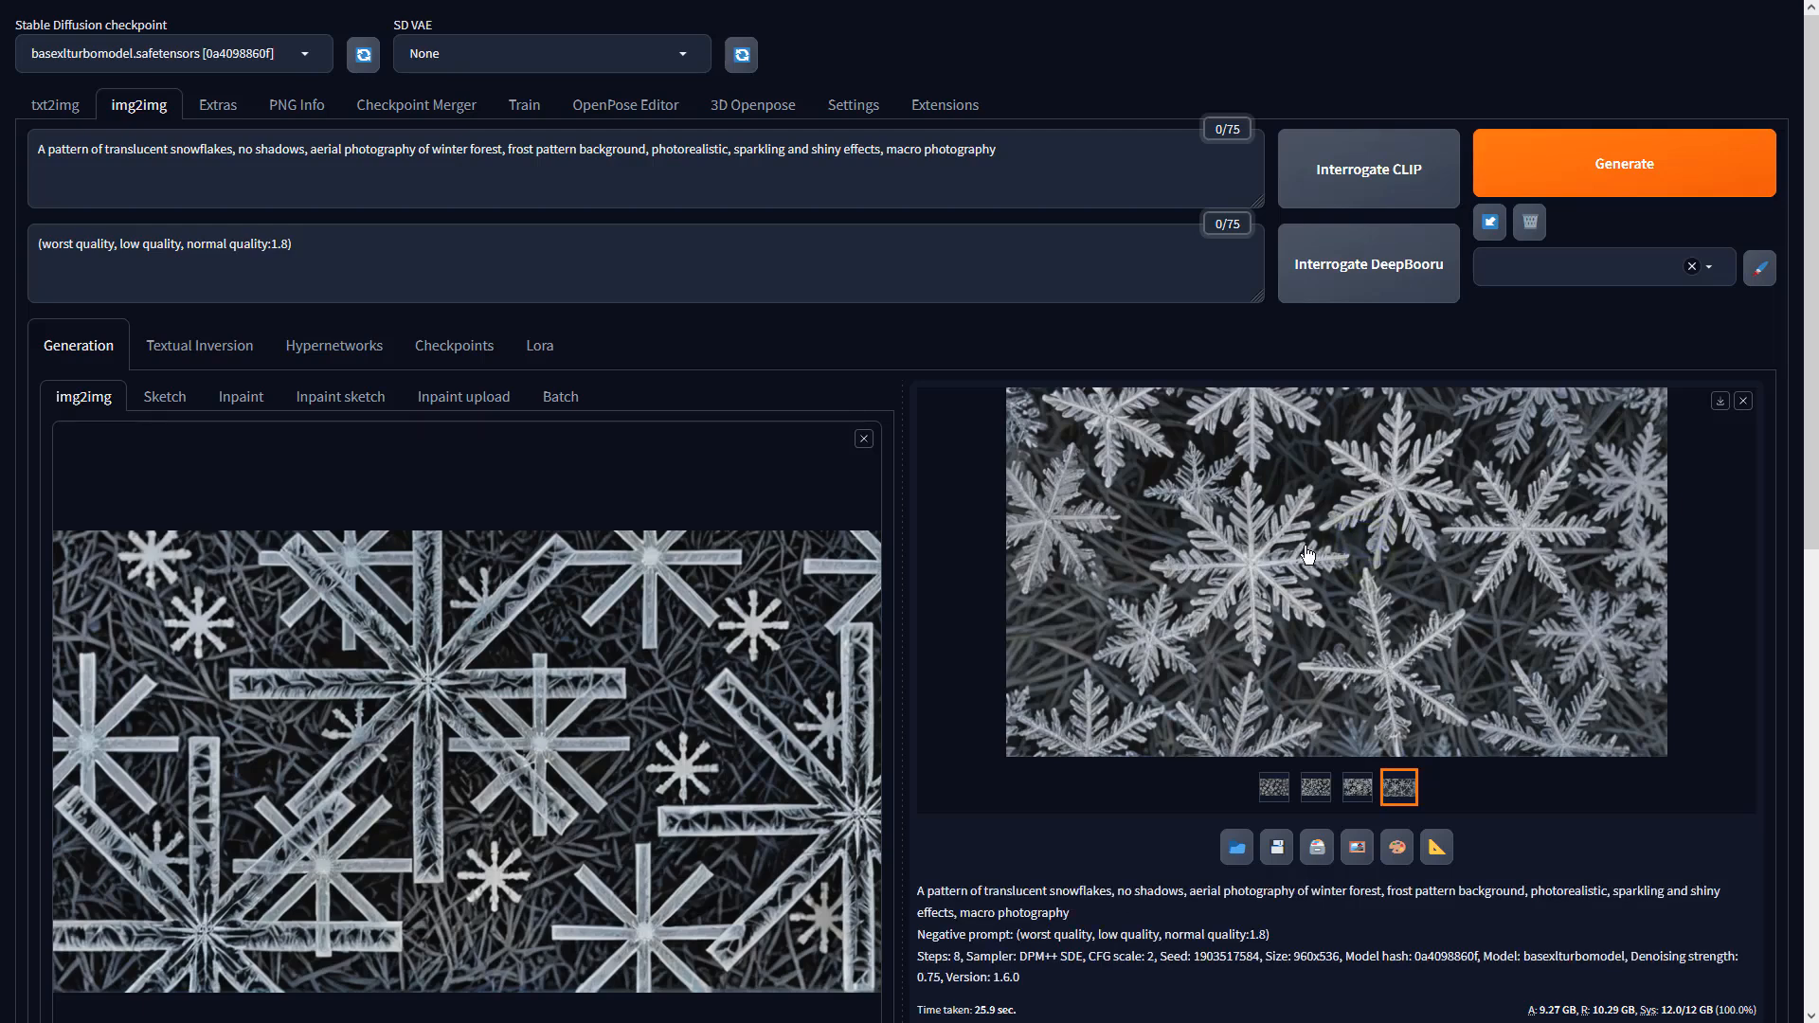
Send the fourth variation to Extras and process it with the 4x-UltraSharp upscaler at a resize factor of 1.
click(1444, 847)
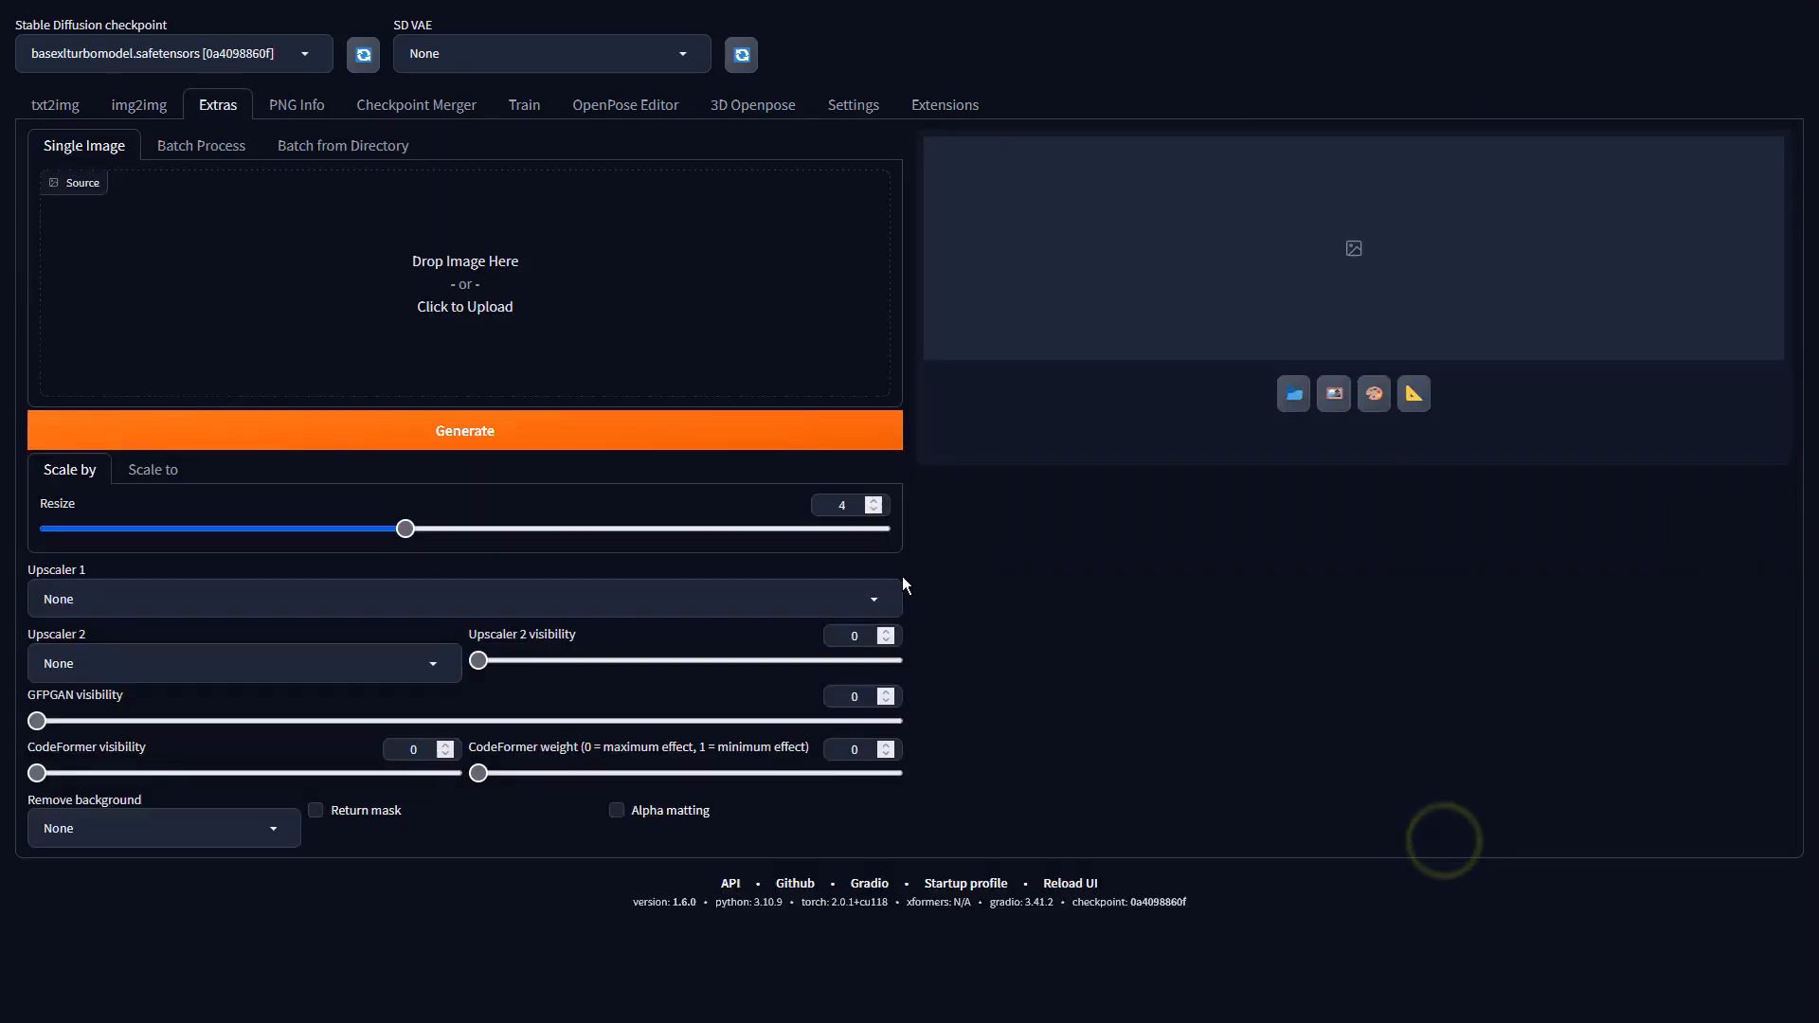
double_click(852, 504)
text(1)
click(810, 589)
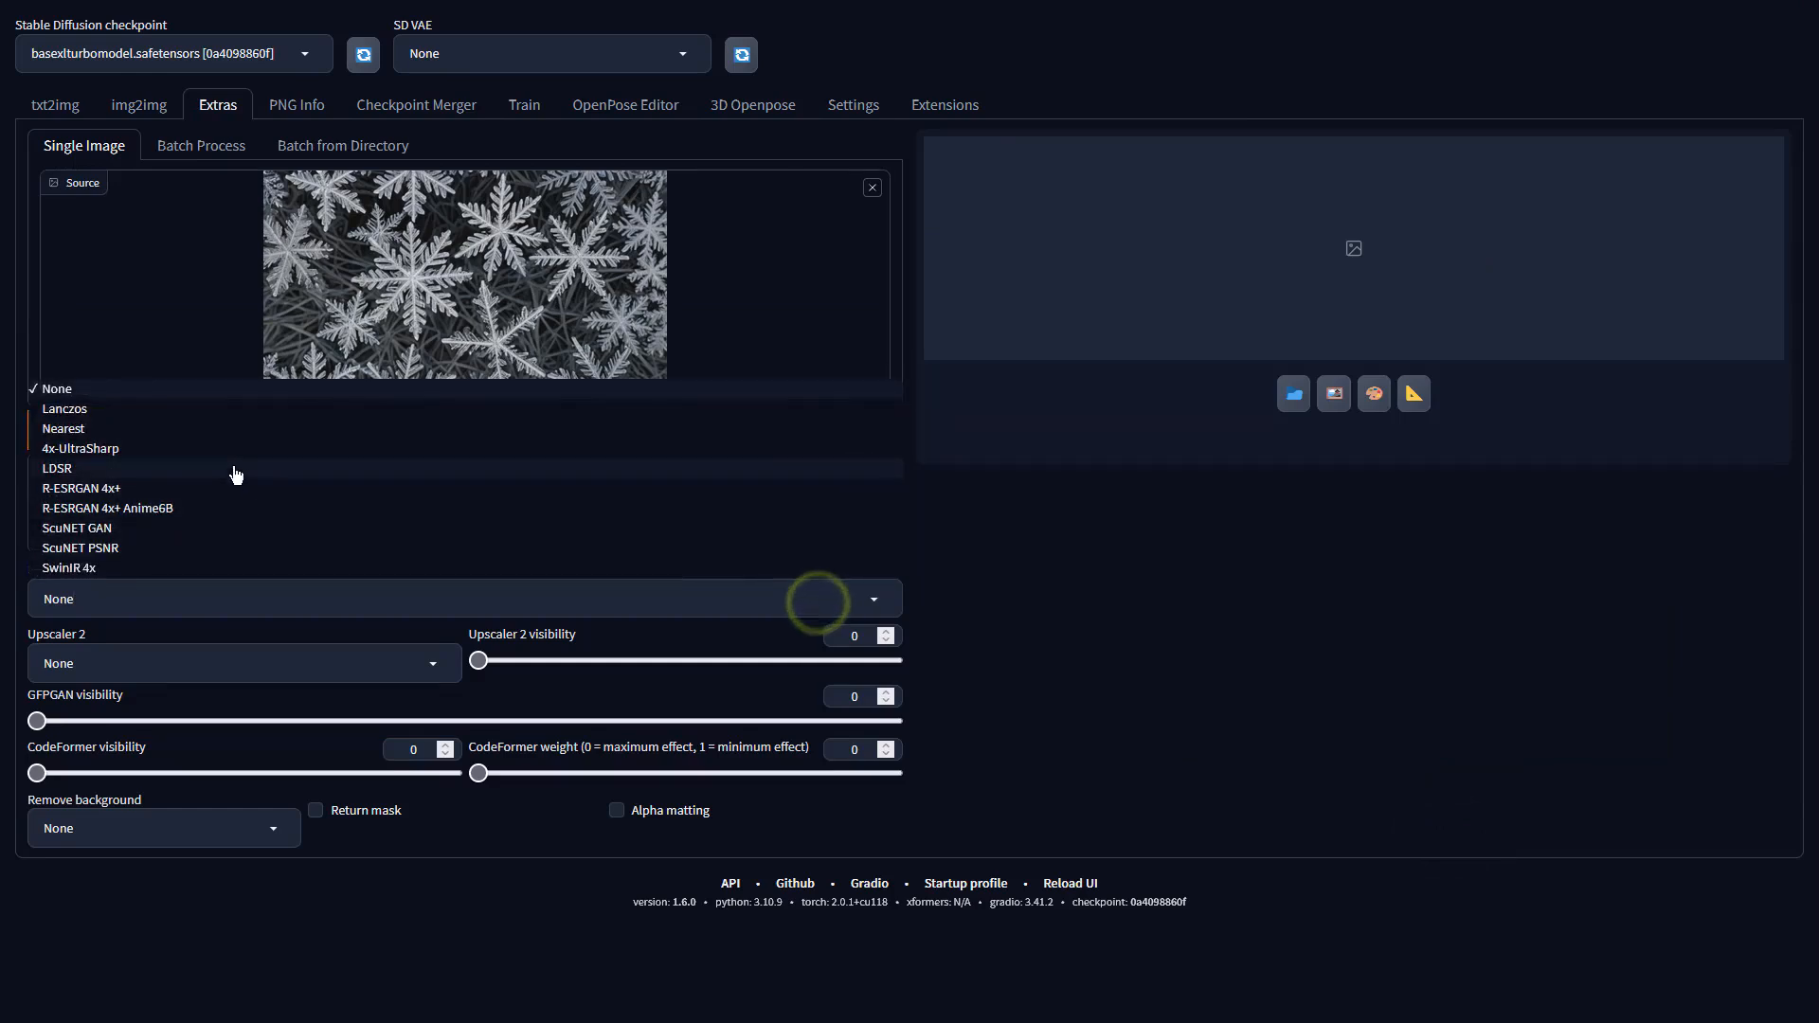
click(199, 451)
click(519, 440)
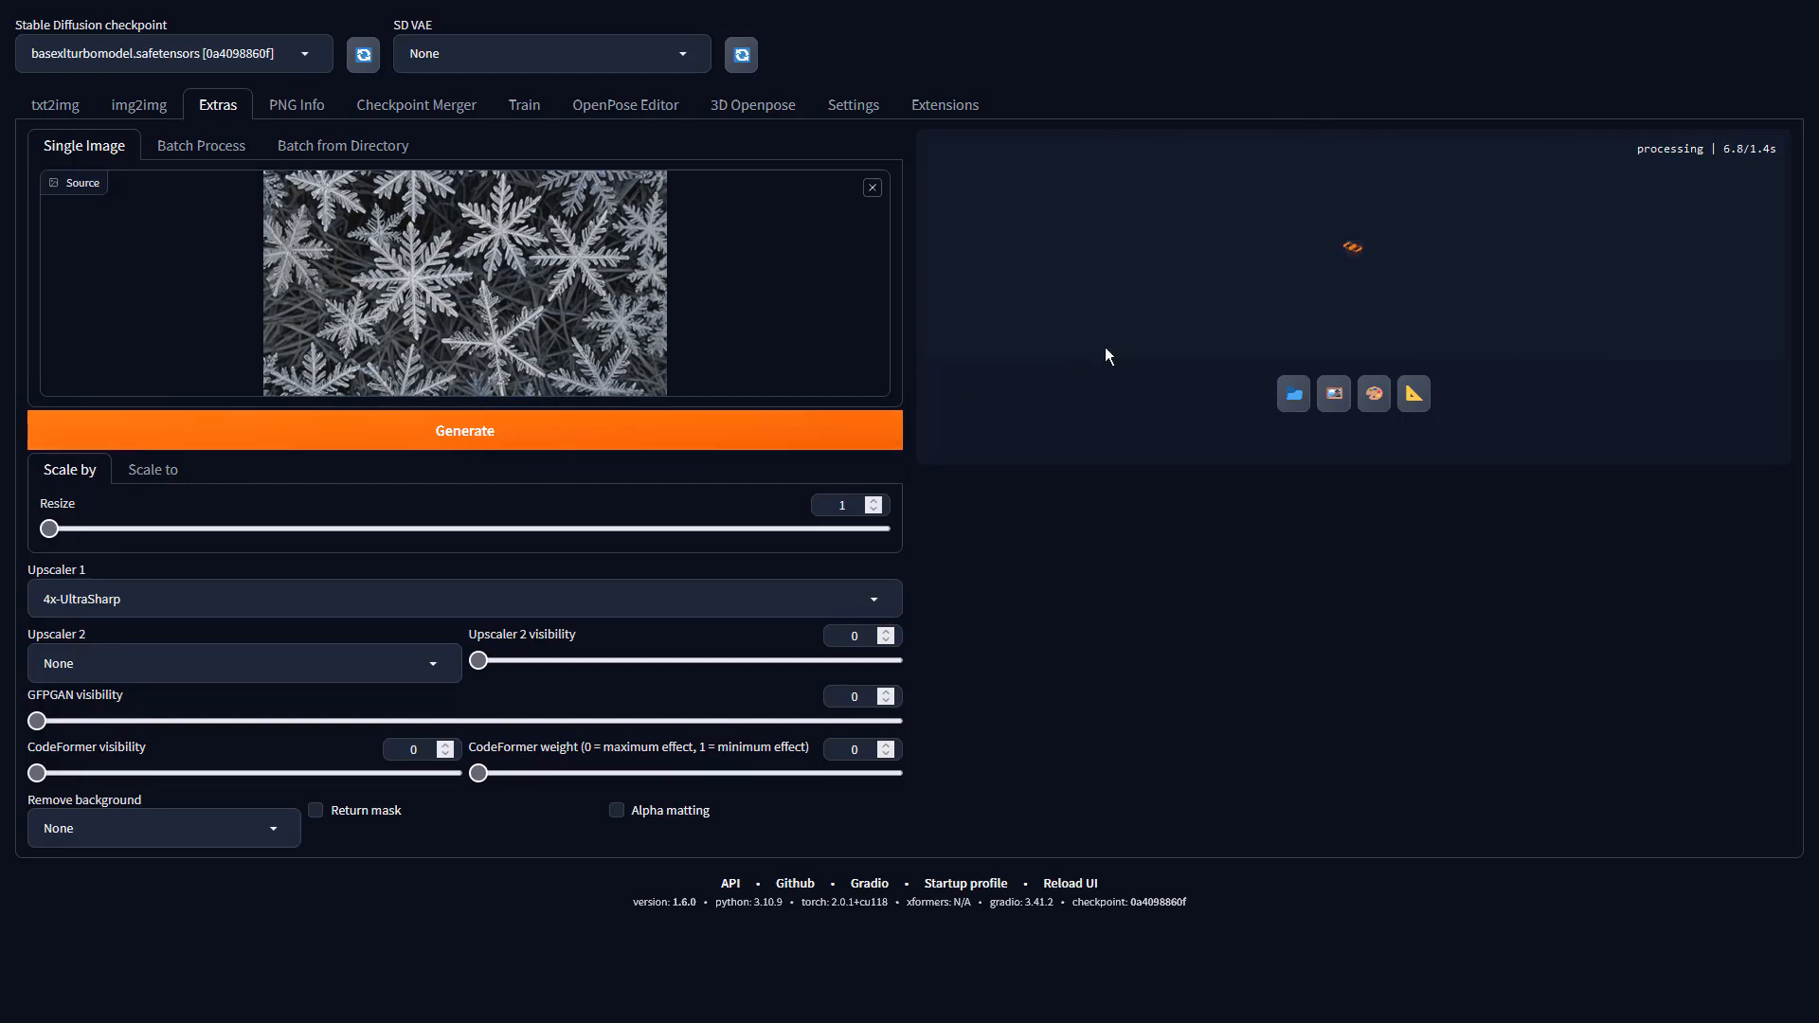
click(1314, 282)
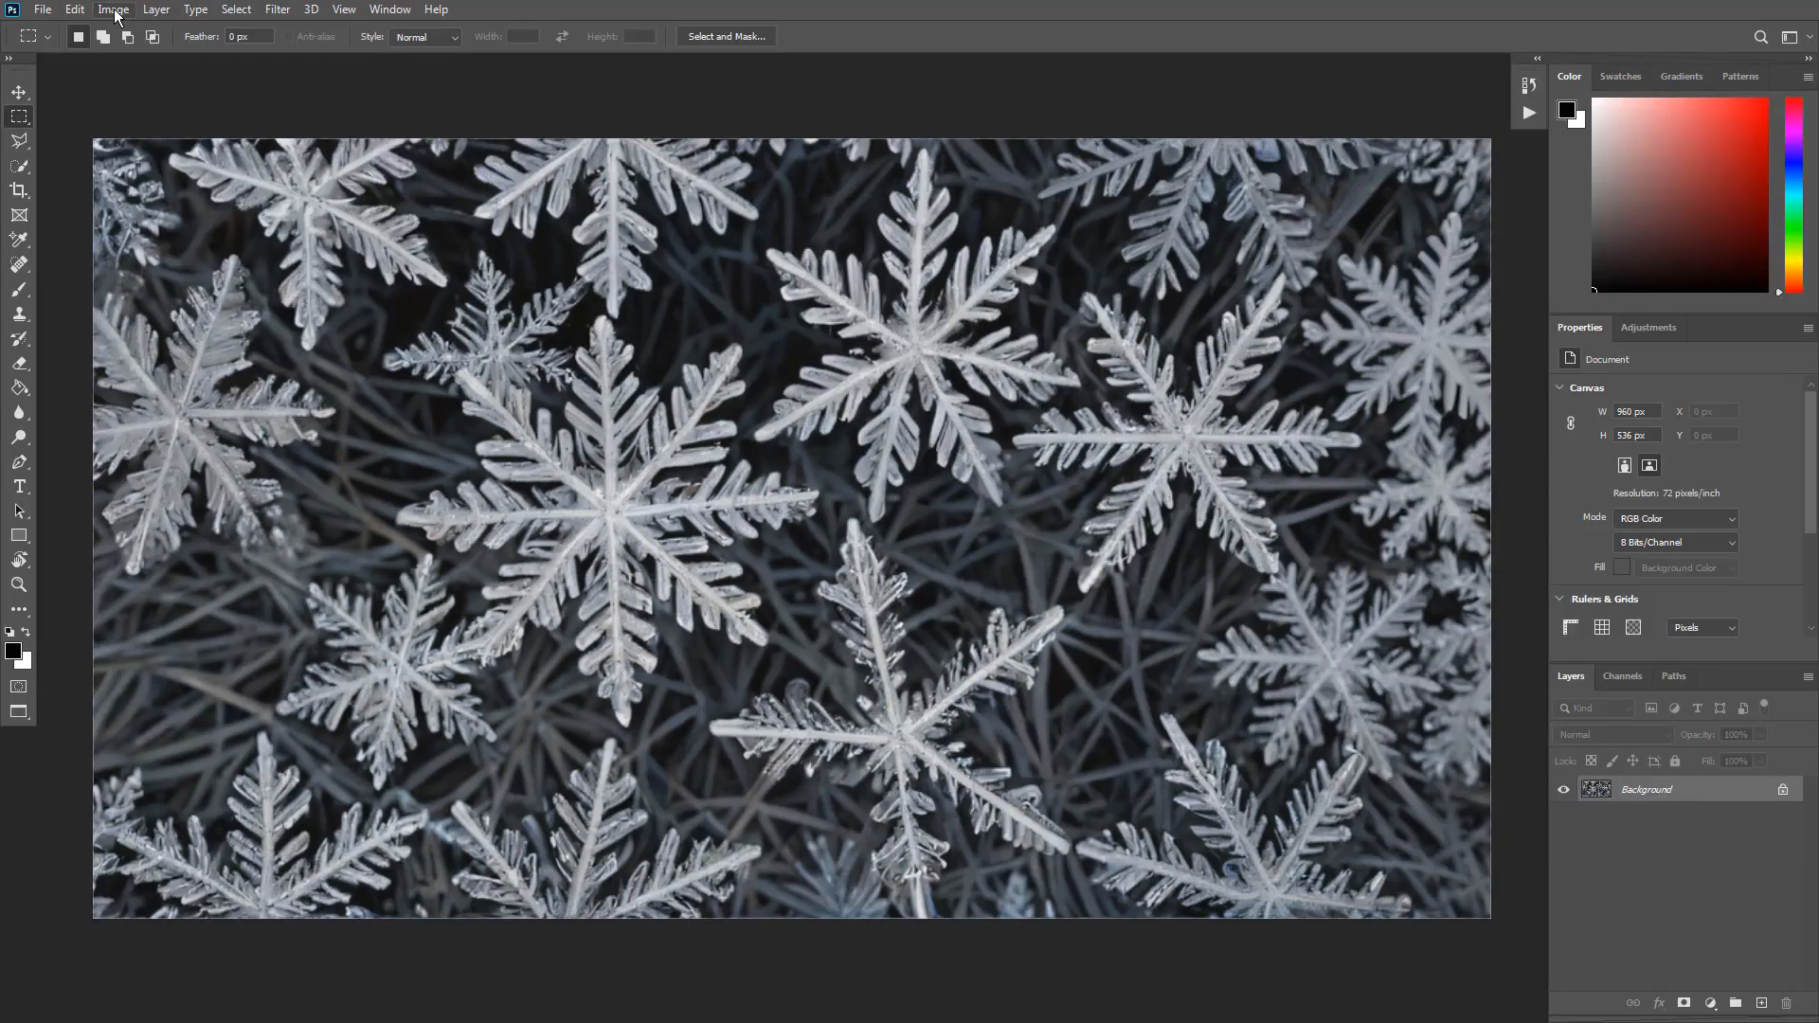
In Photoshop, apply a Vibrance adjustment to the snowflake image with vibrance +59 and saturation +34.
click(114, 10)
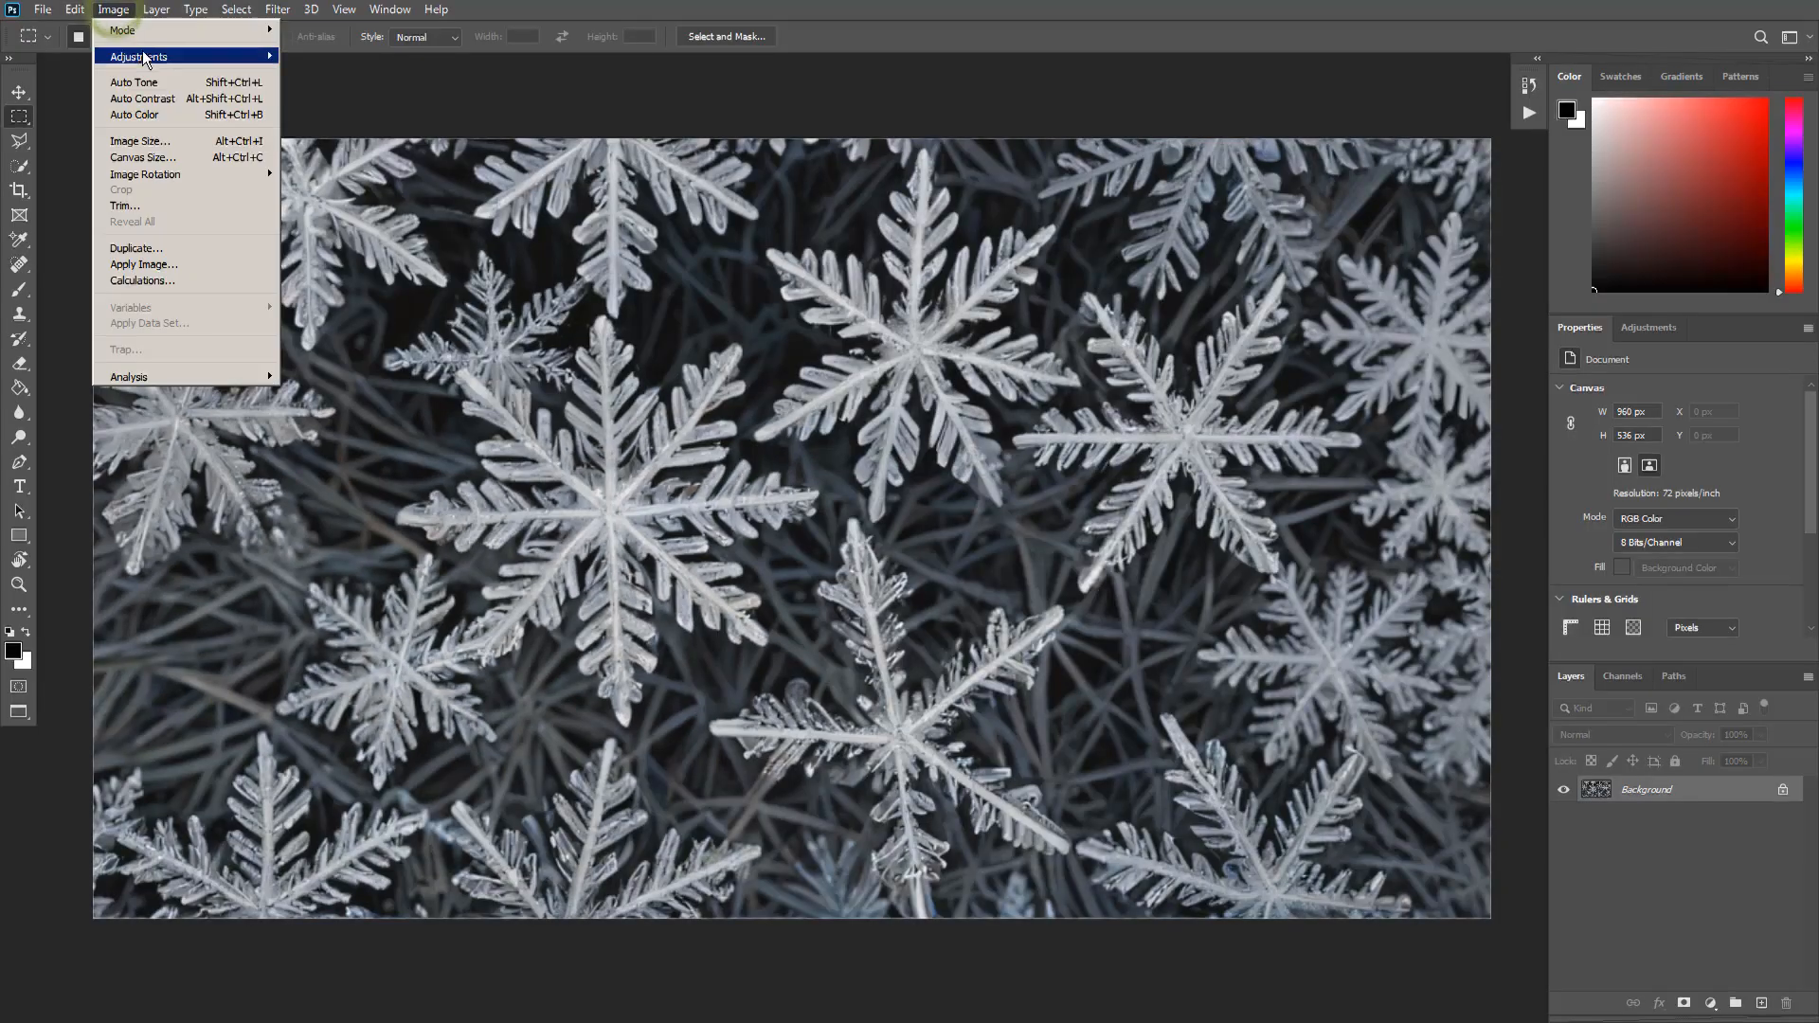
mouse_move(213, 59)
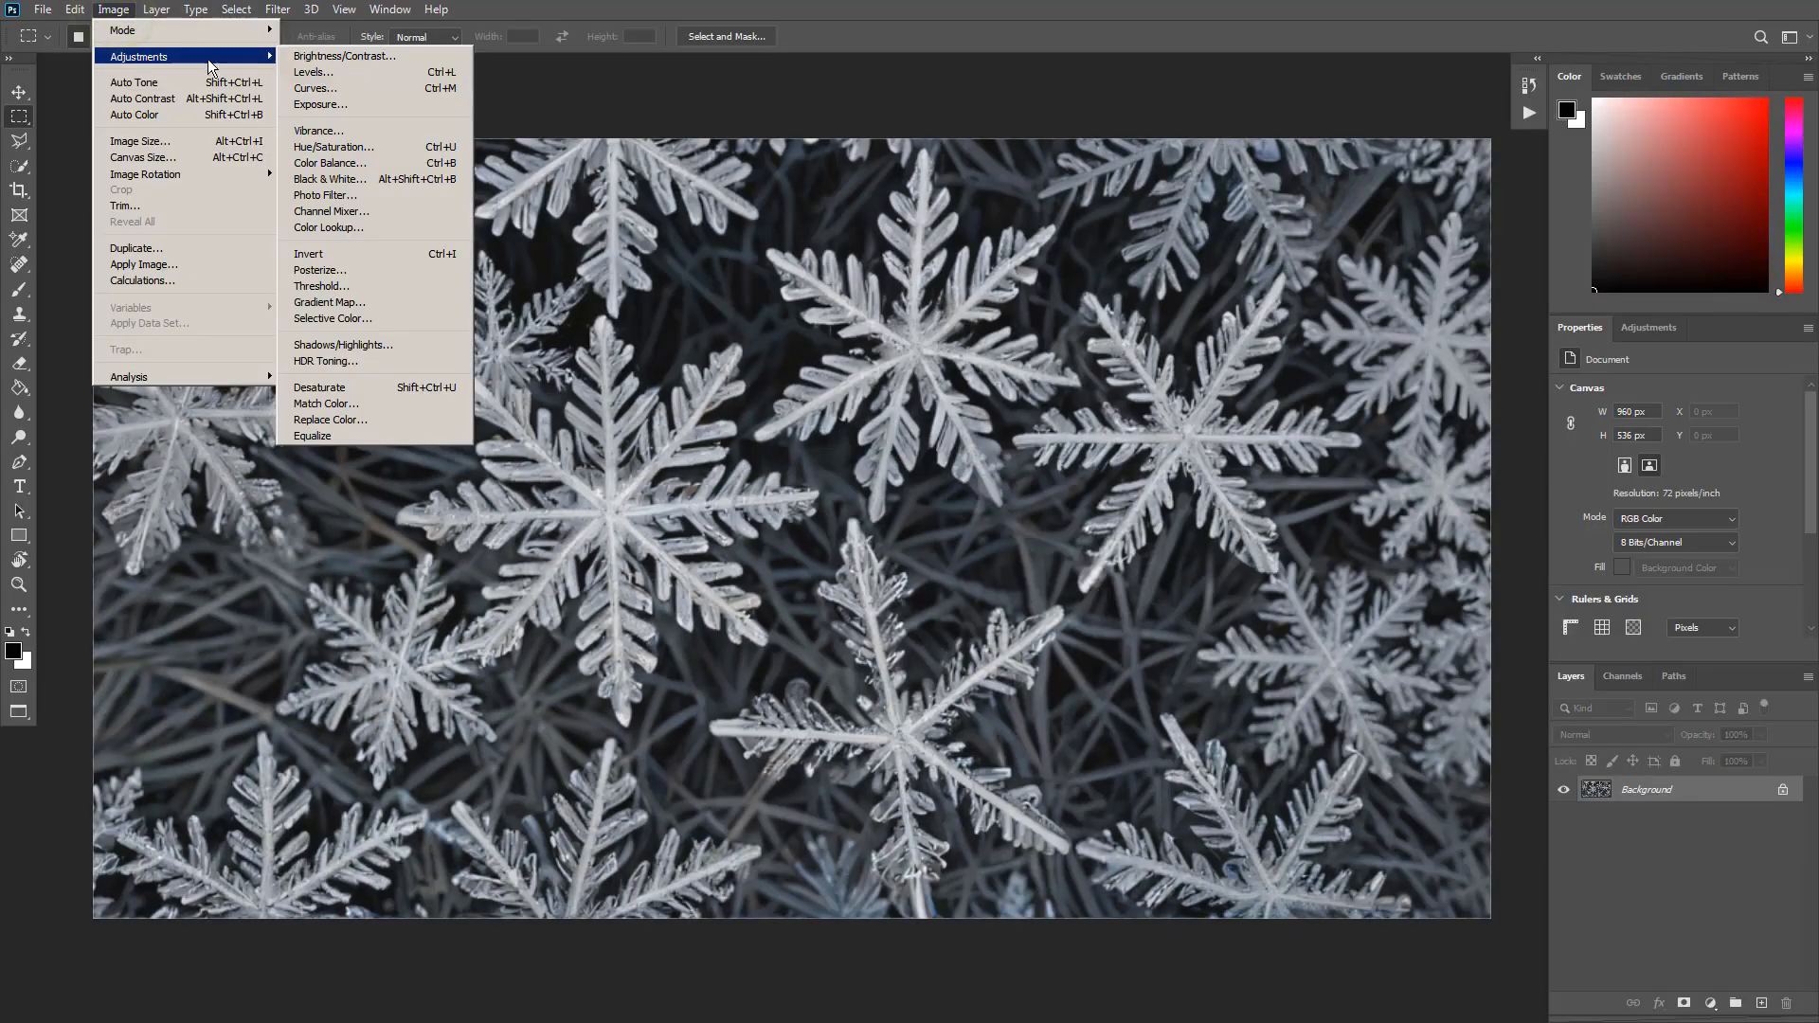
click(376, 129)
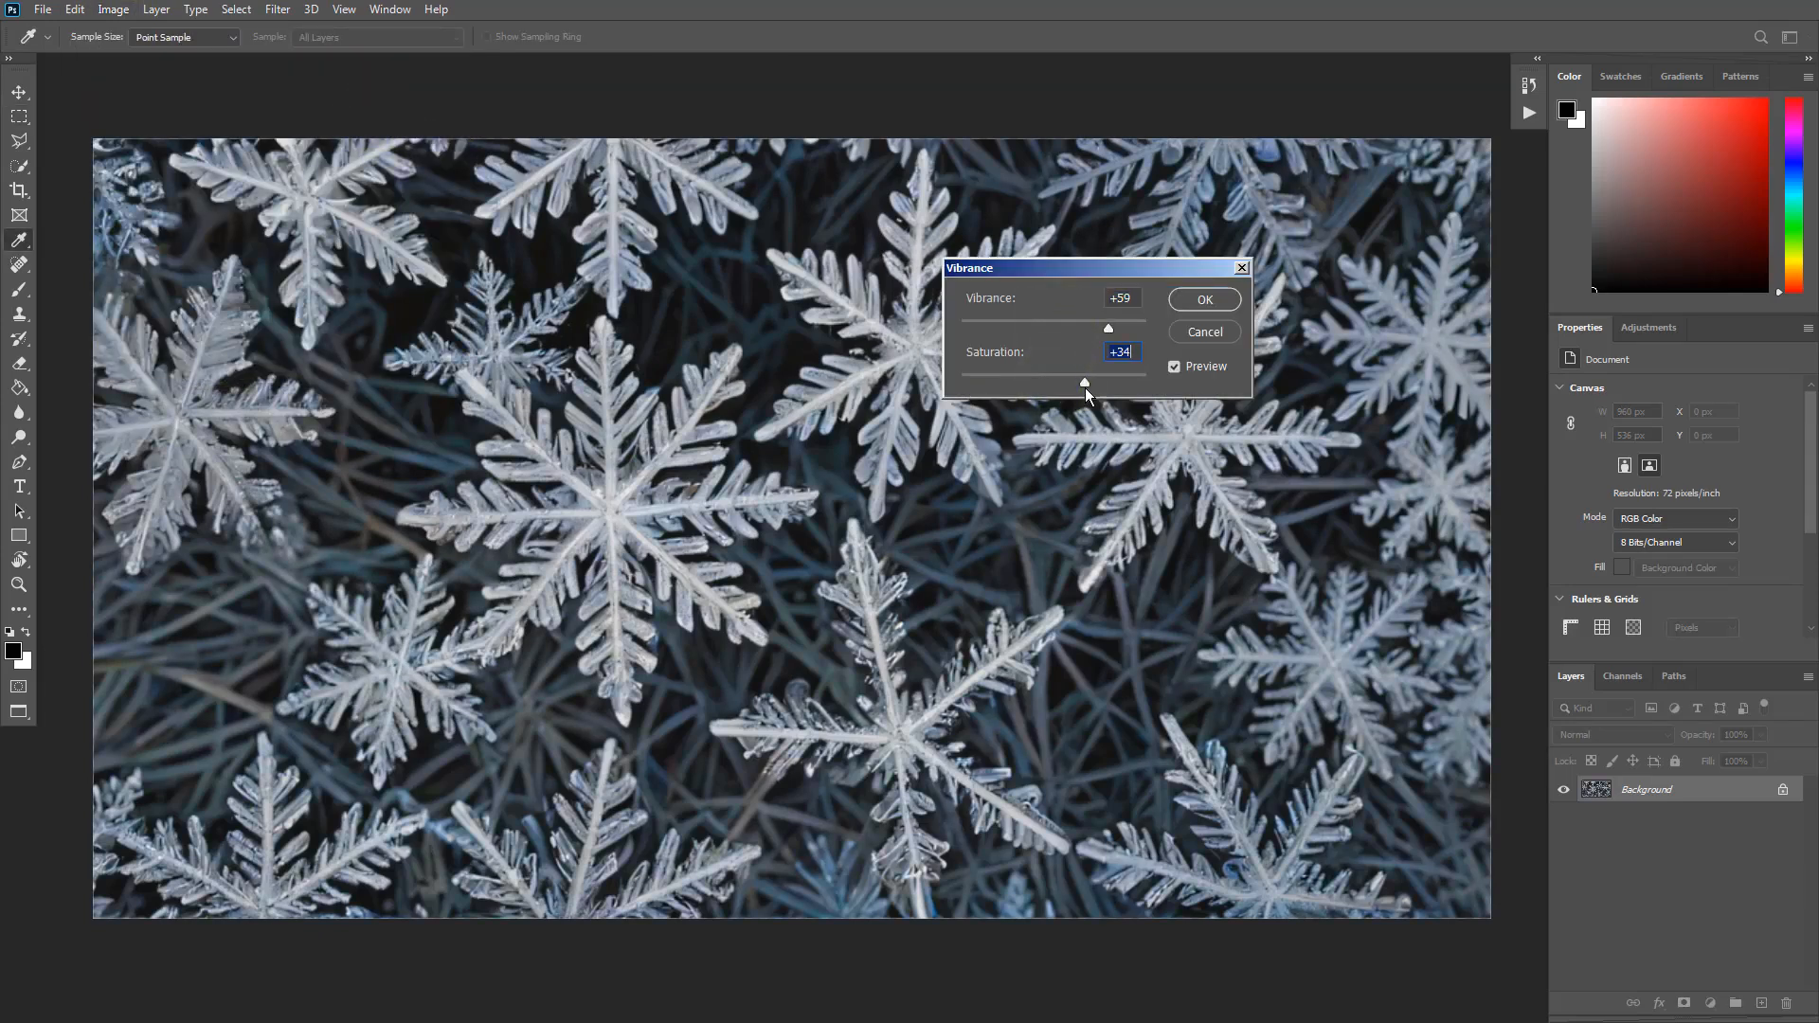
click(1210, 301)
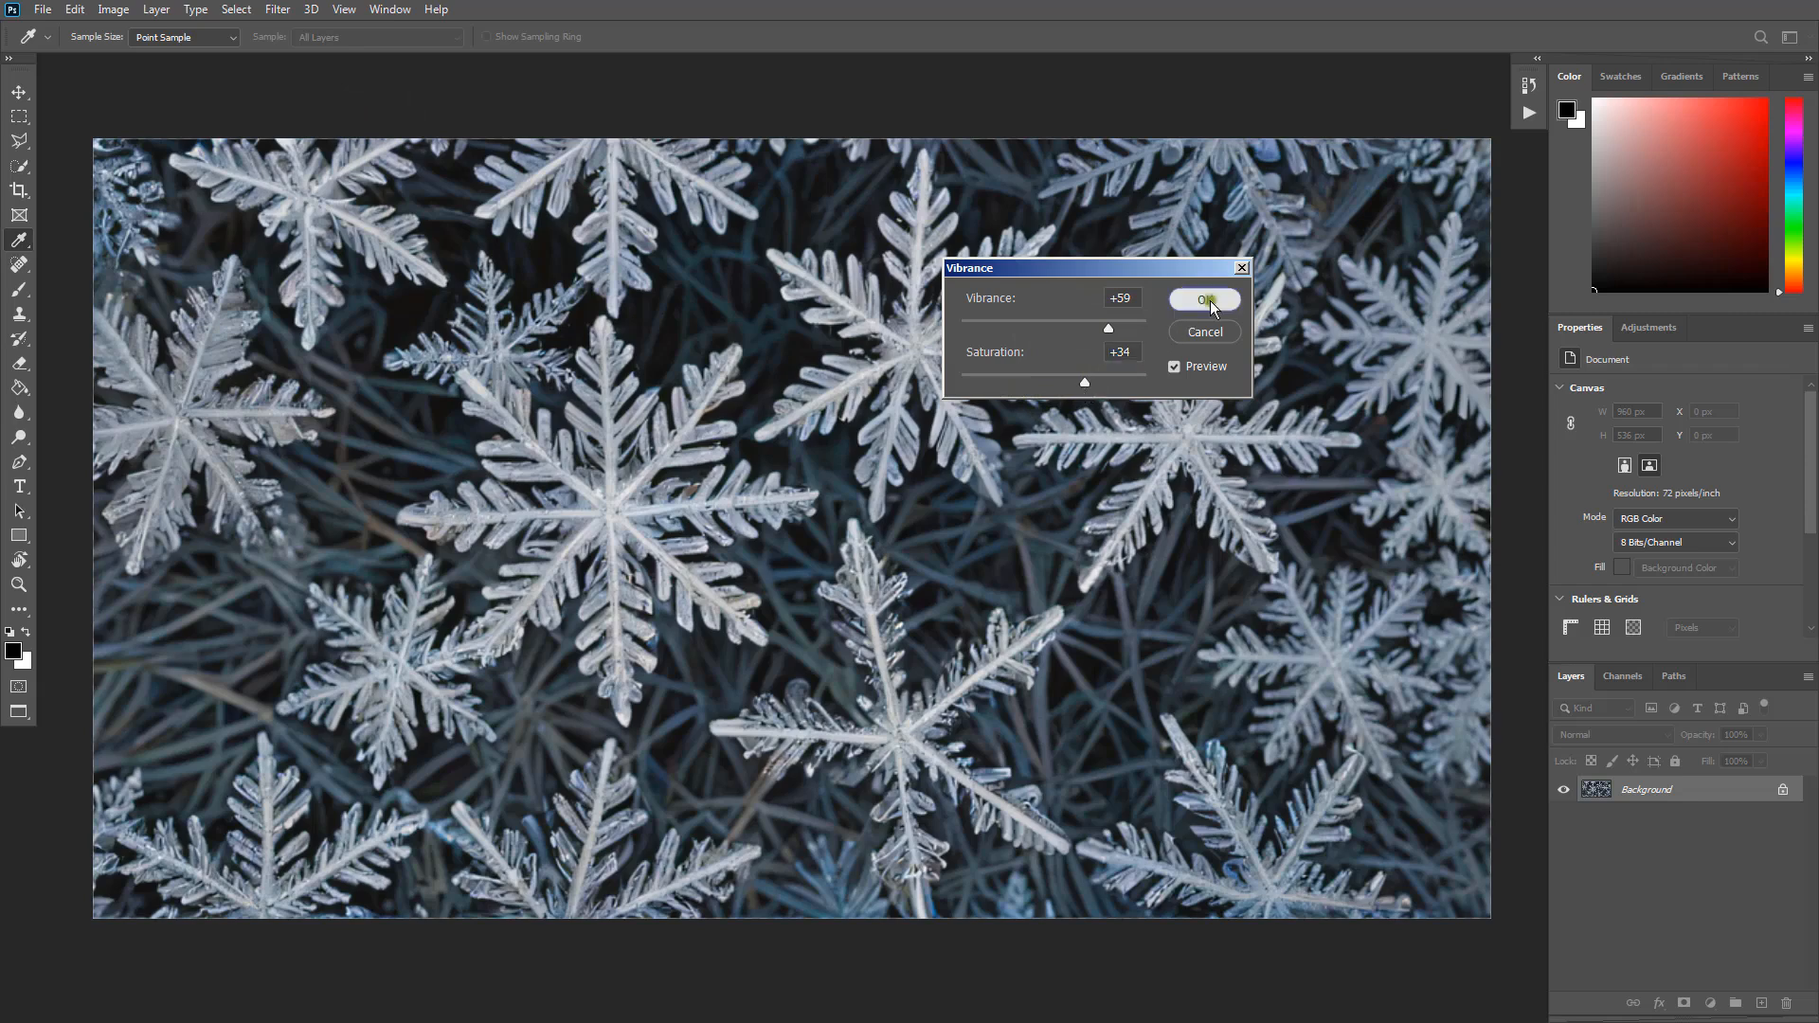
Apply a Color Balance adjustment to the midtones with color levels -32, -13 and +65.
click(119, 10)
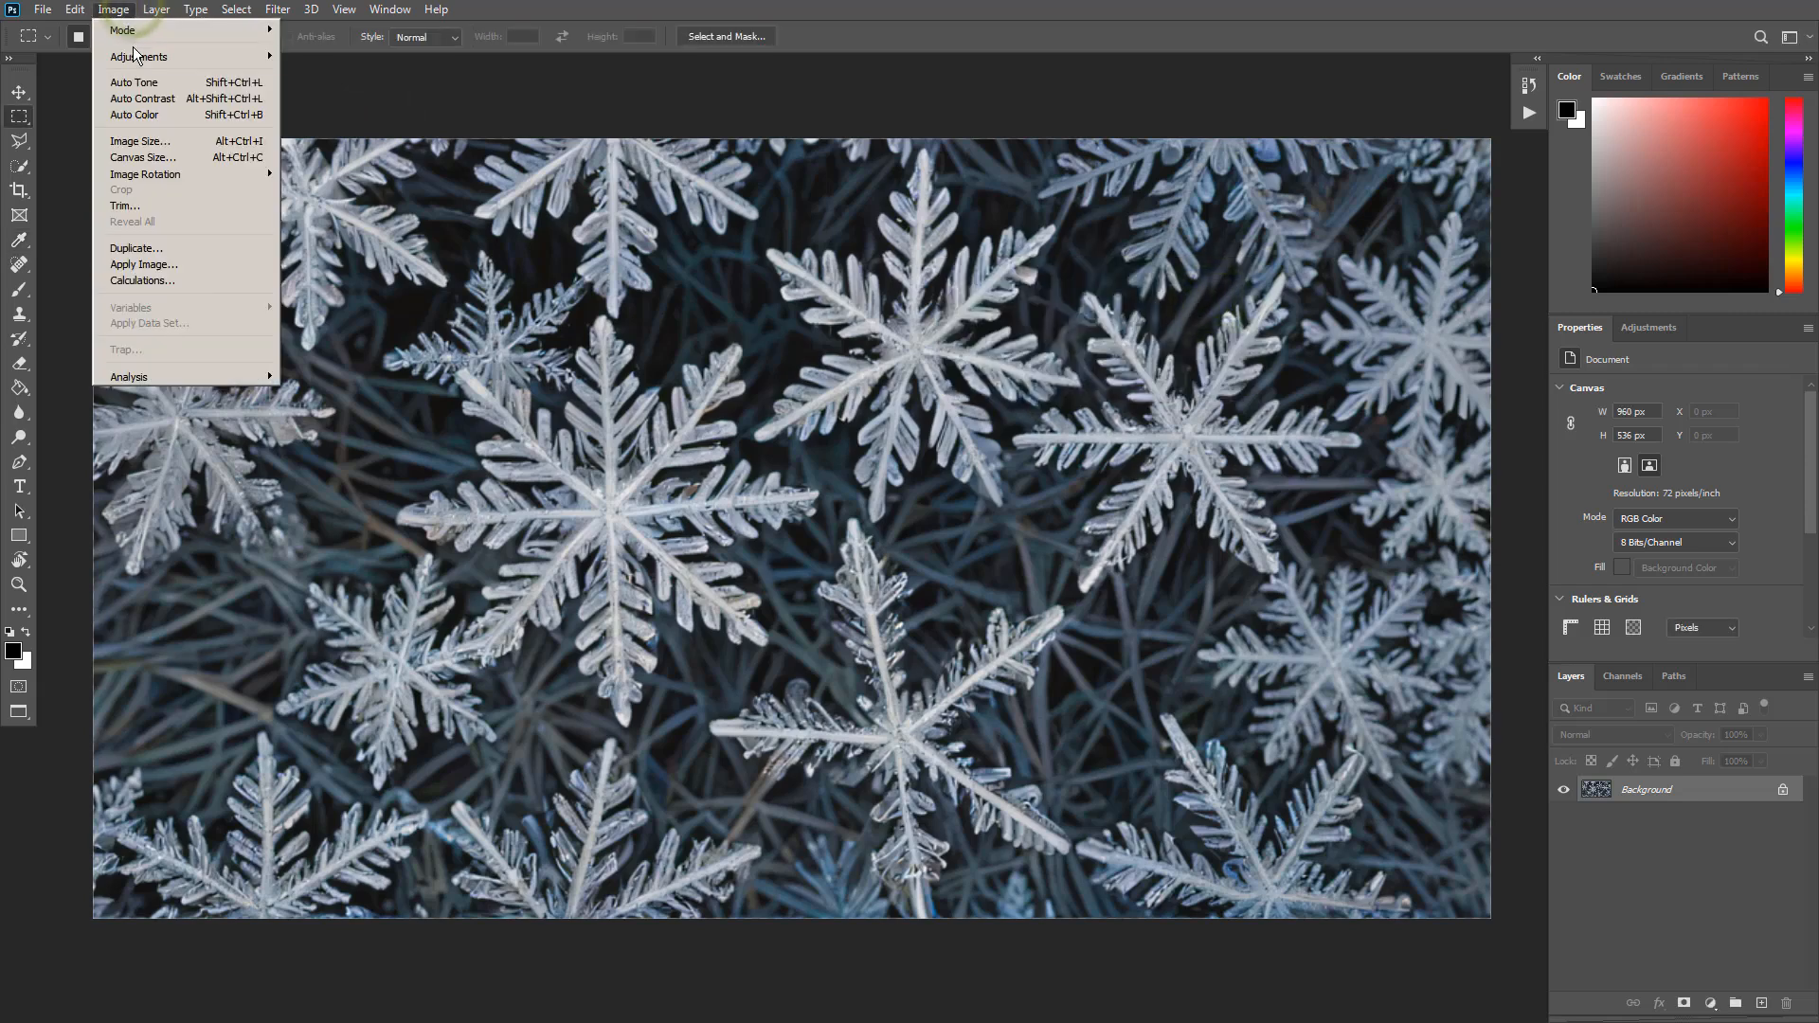
mouse_move(135, 58)
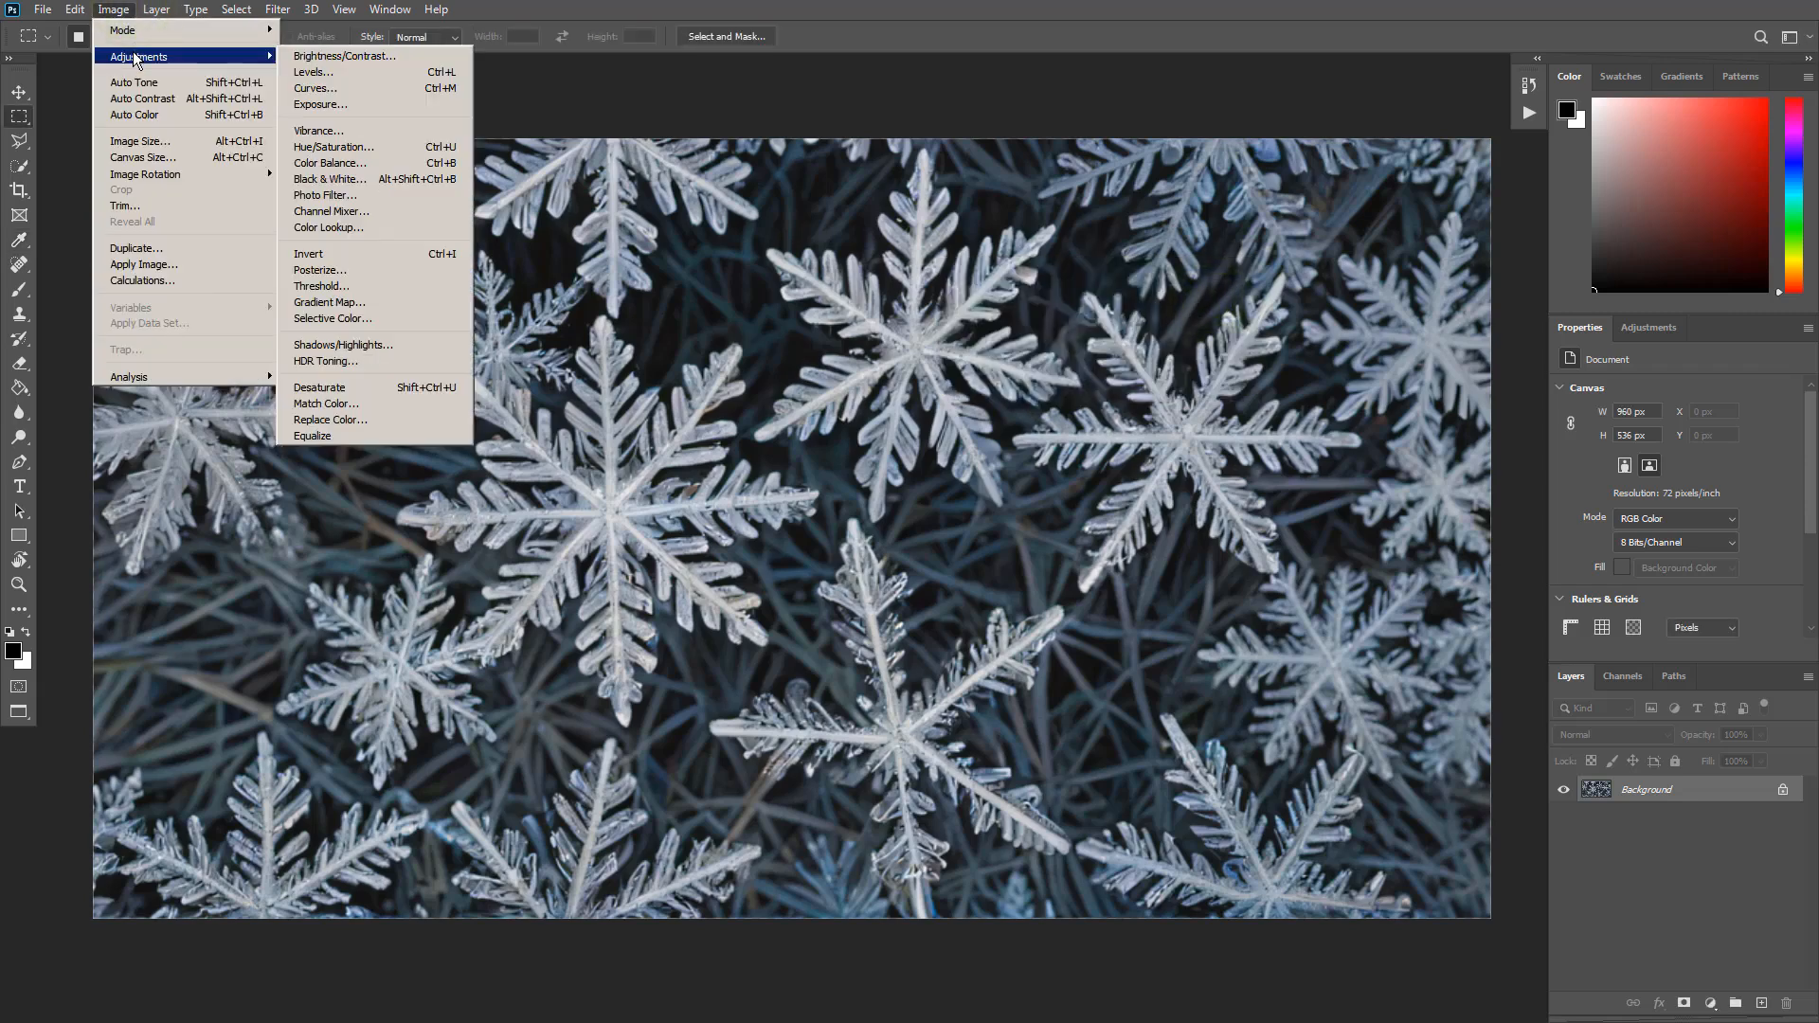
click(403, 164)
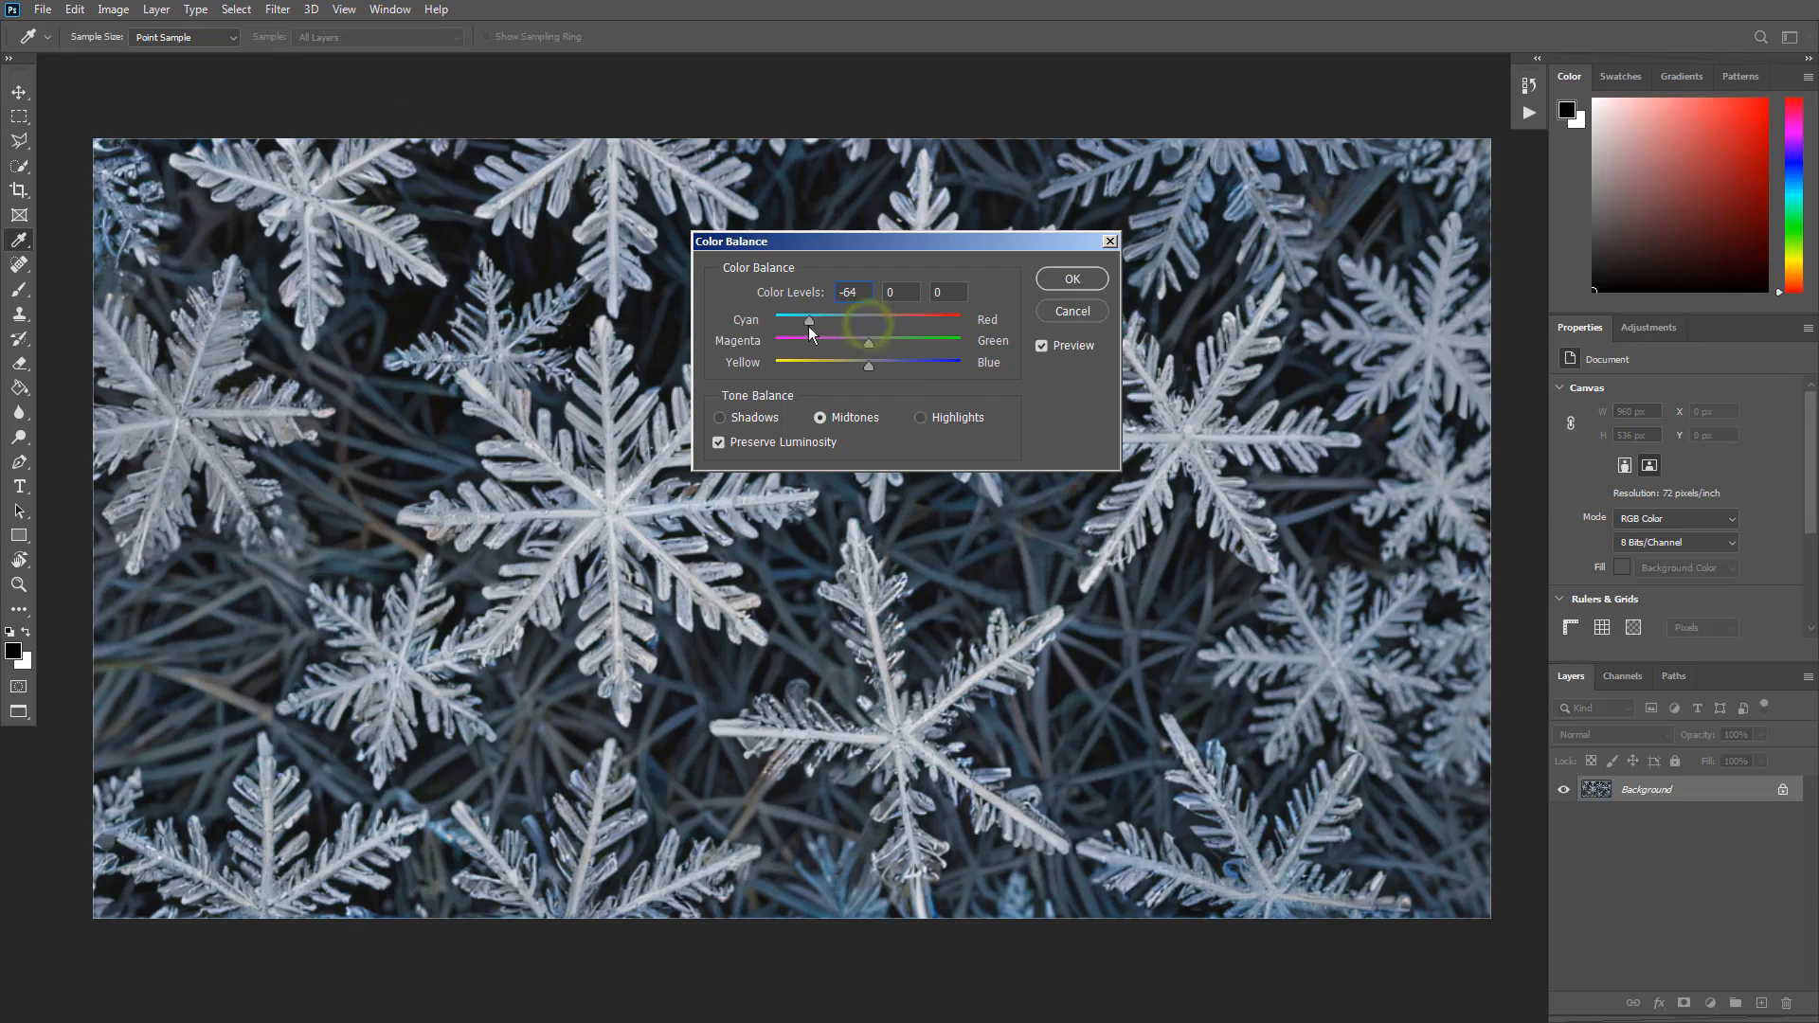
mouse_move(838, 317)
mouse_down()
mouse_move(929, 370)
mouse_move(856, 343)
mouse_up()
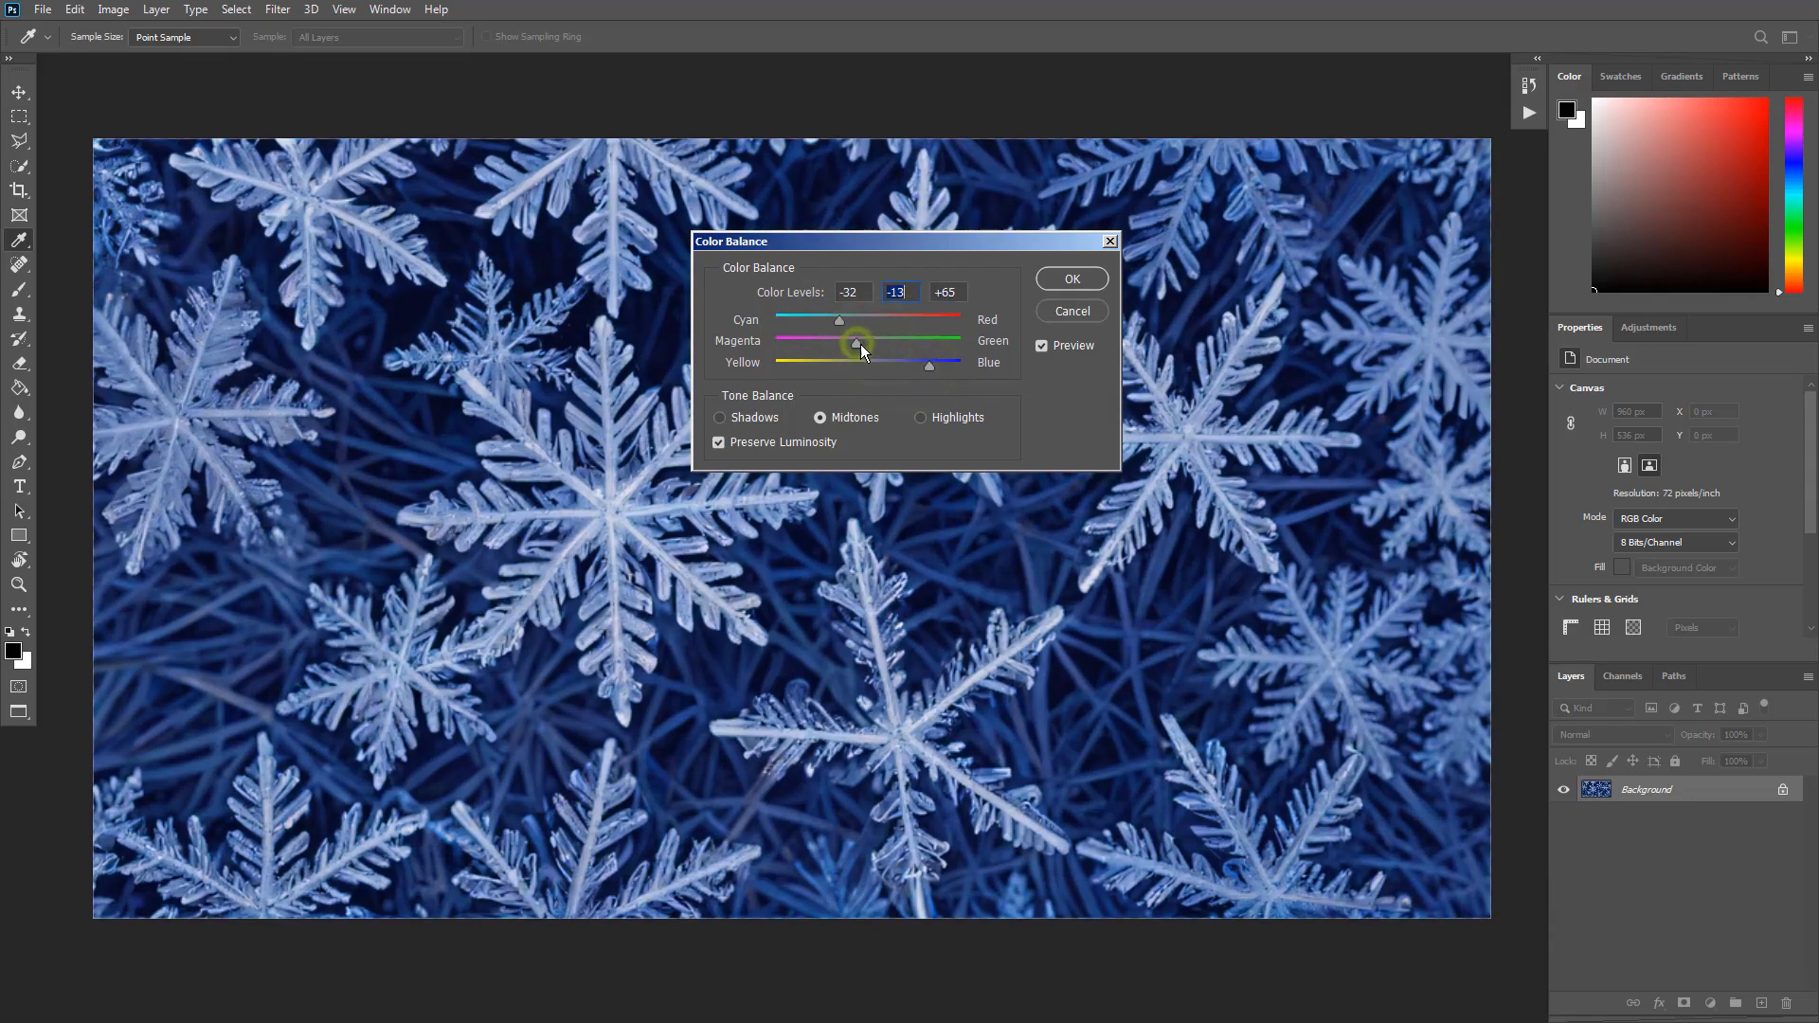
click(1072, 279)
key(m)
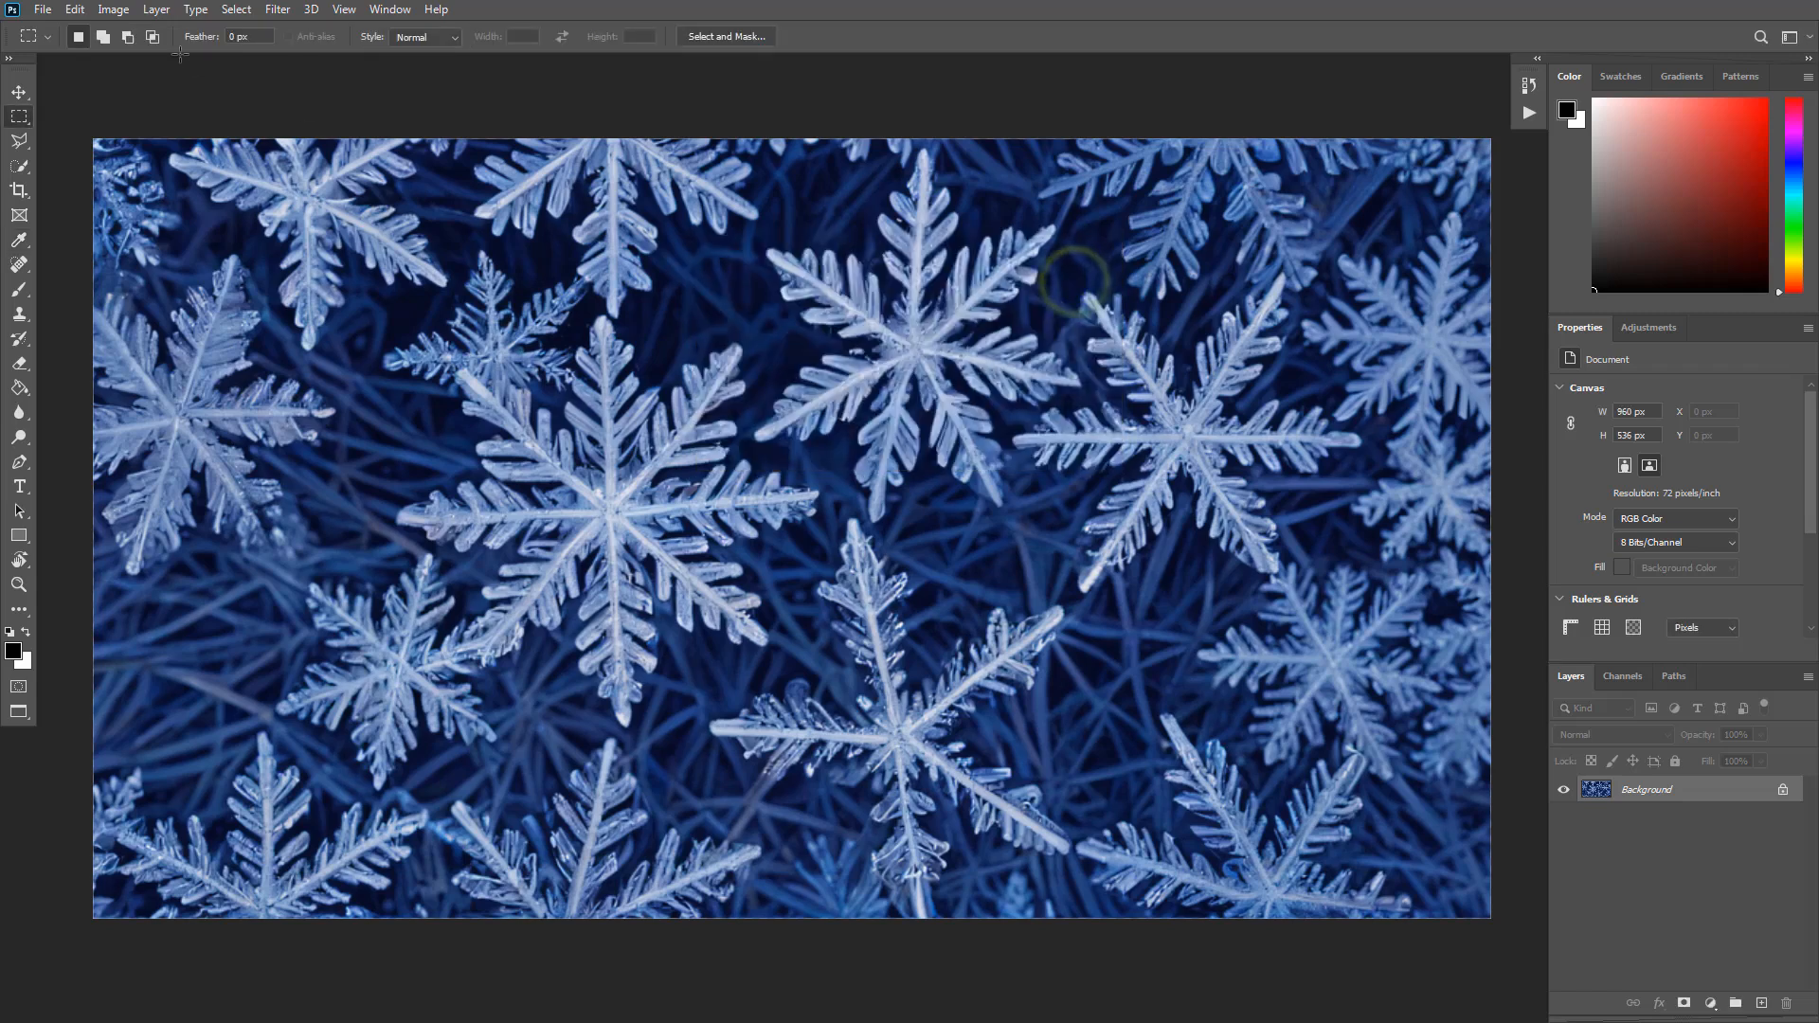
Apply Auto Contrast and Auto Tone to the snowflake image.
click(114, 9)
click(144, 97)
click(119, 10)
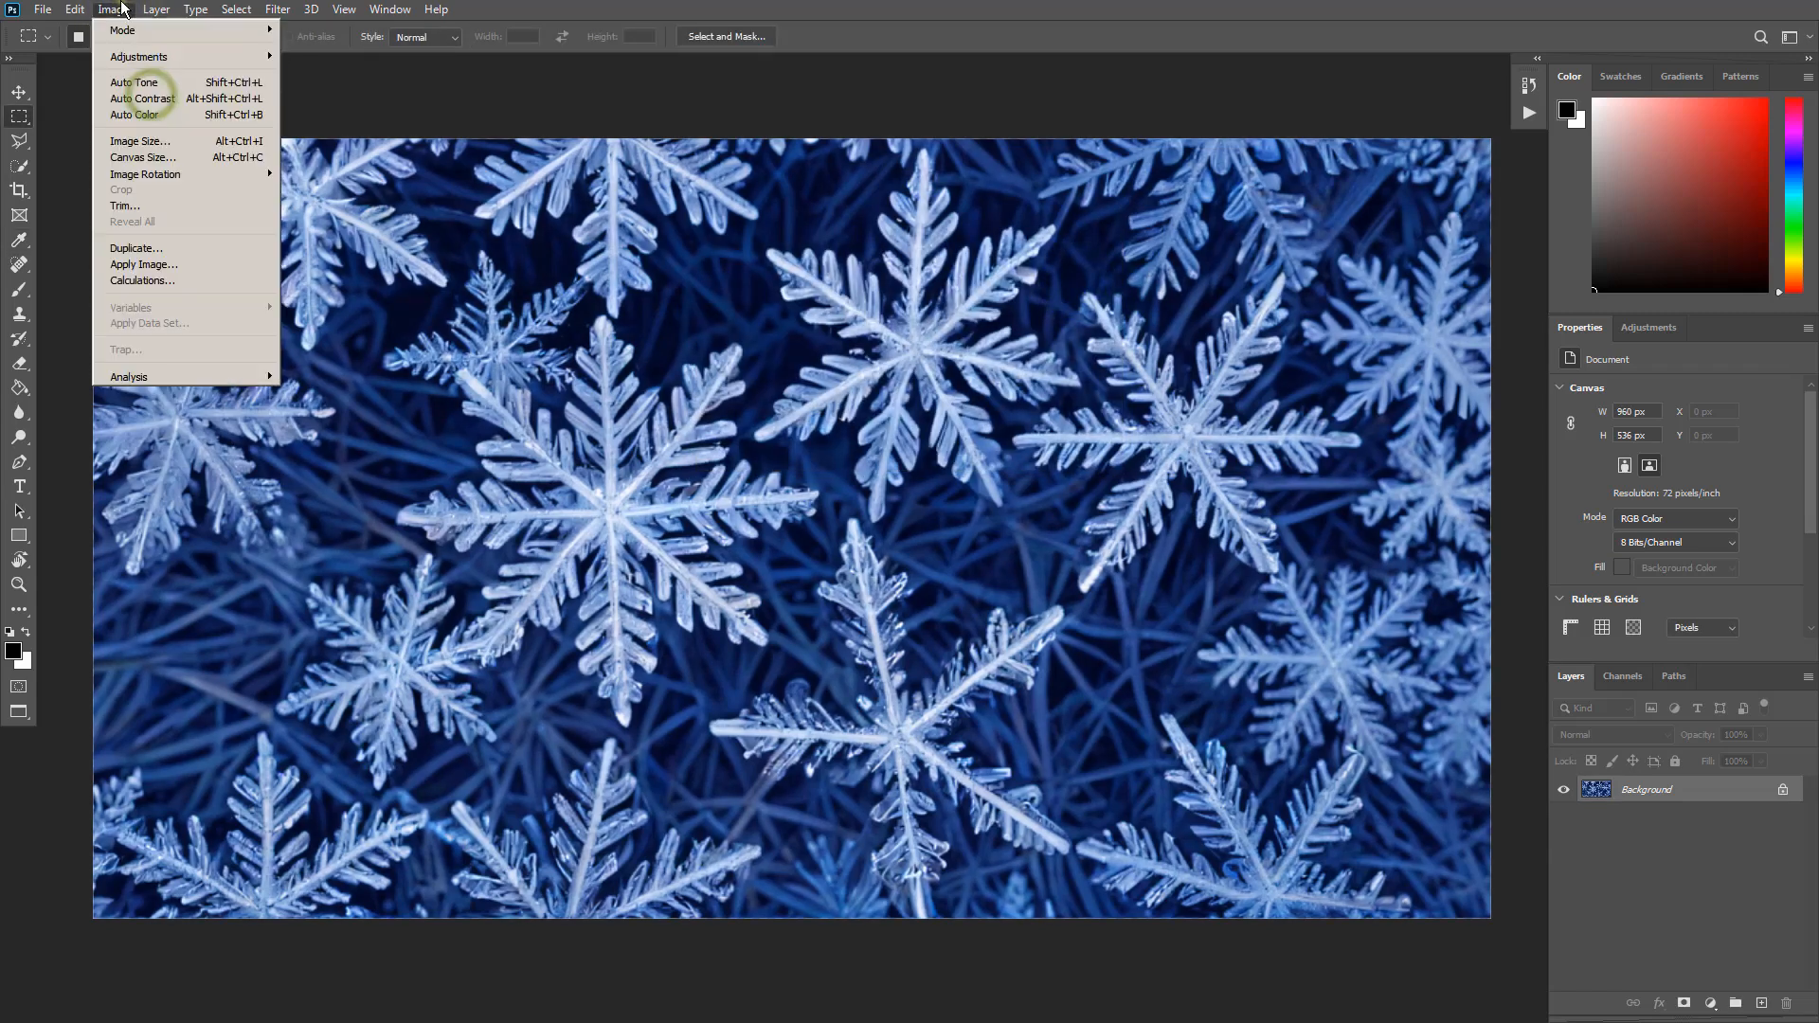
click(137, 81)
Try Auto Color on the snowflake image.
click(128, 10)
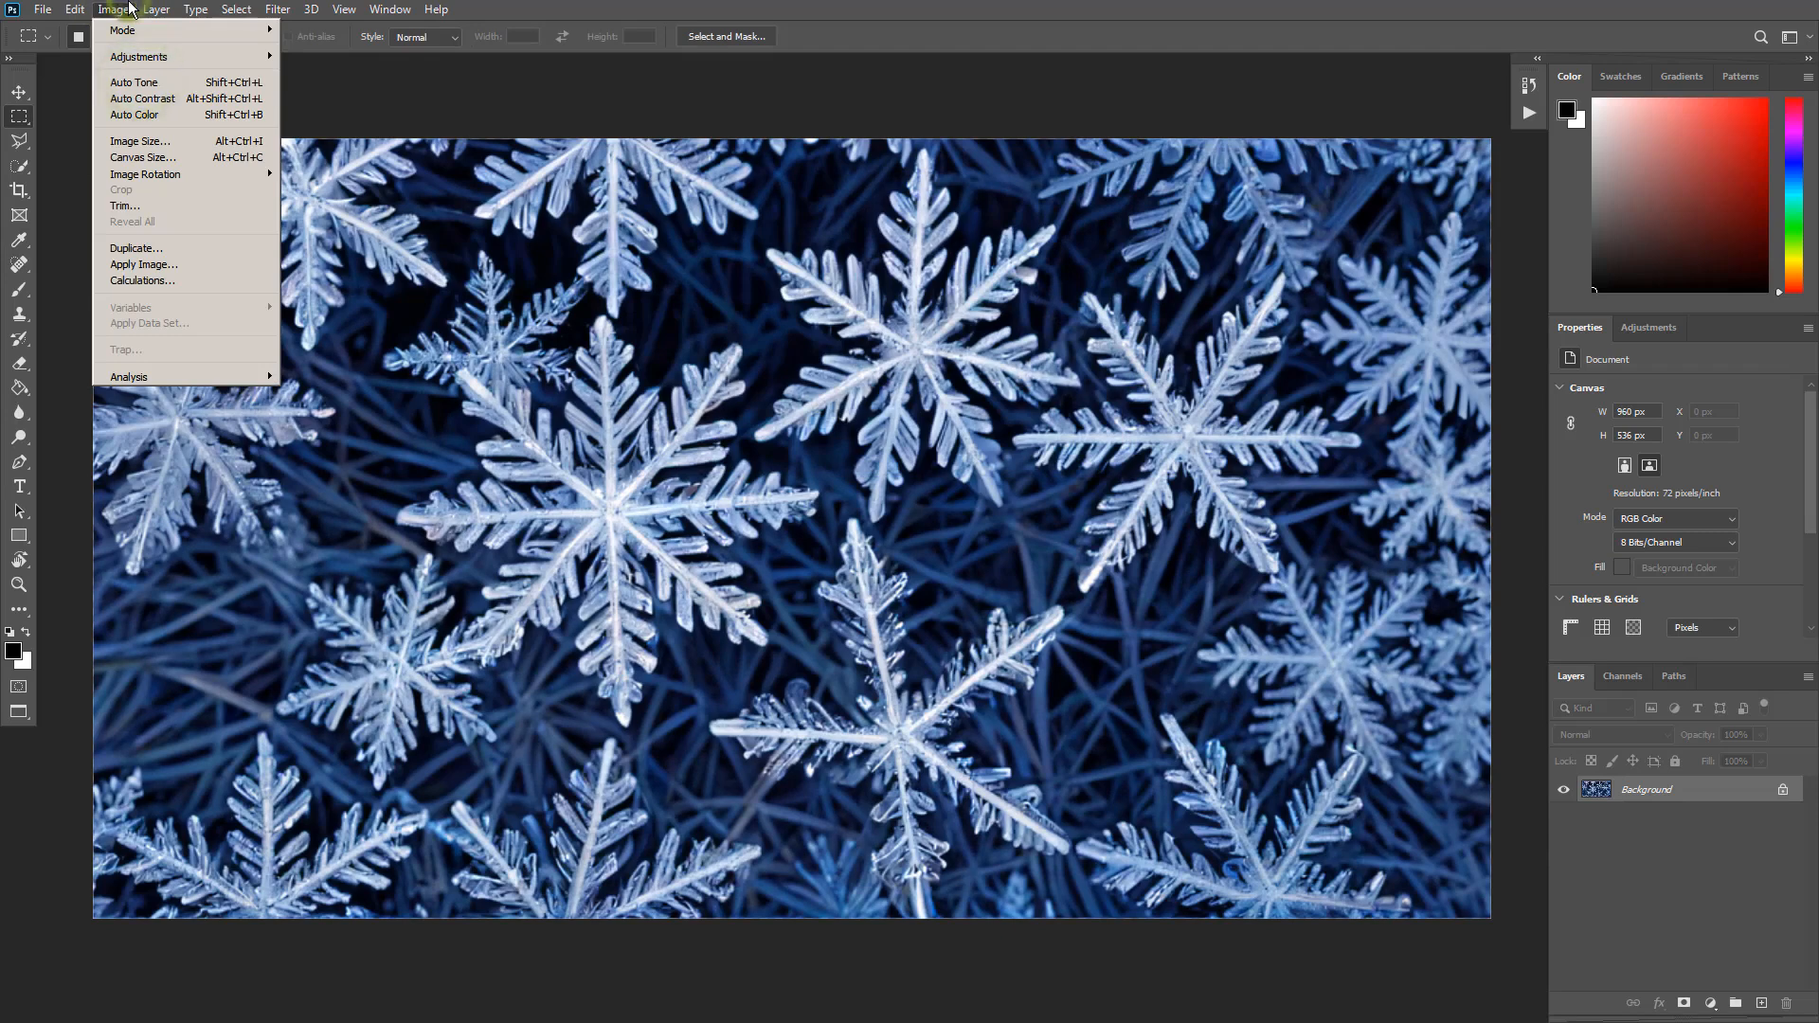
click(147, 114)
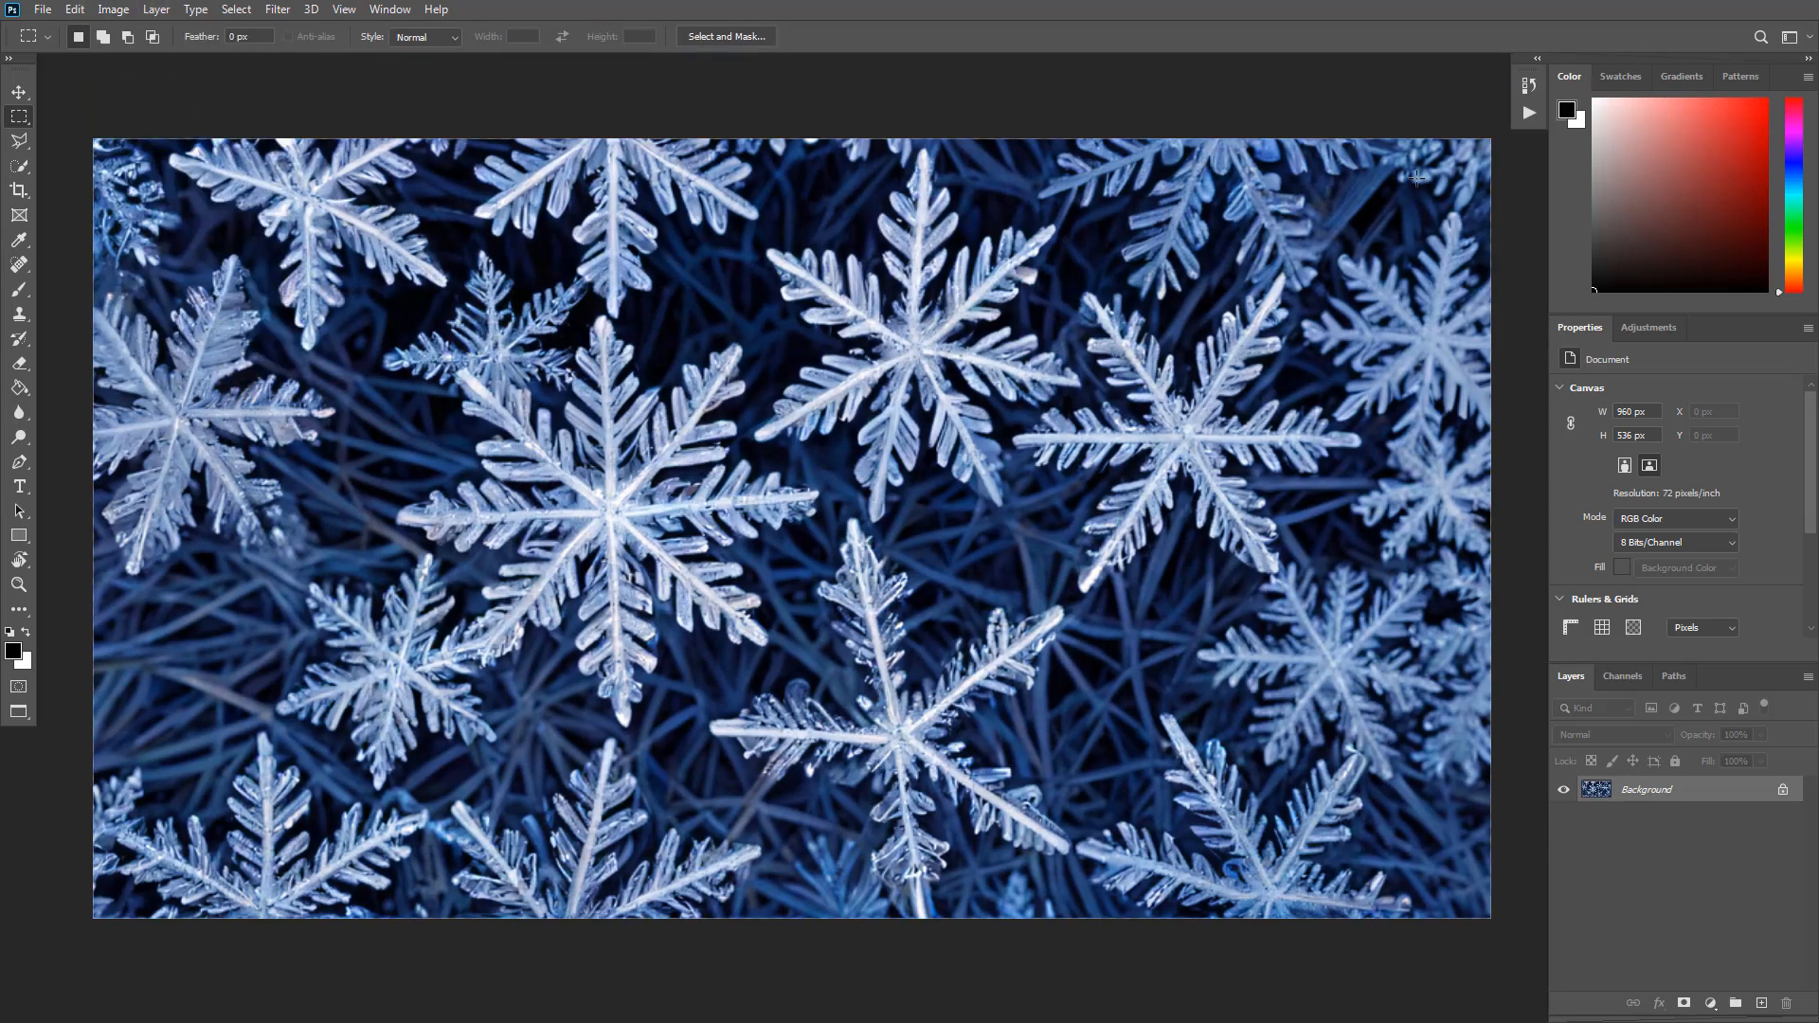
Compare the original 00000.png snapshot with the Auto Tone state in the history, finishing on the Auto Tone state.
click(1528, 86)
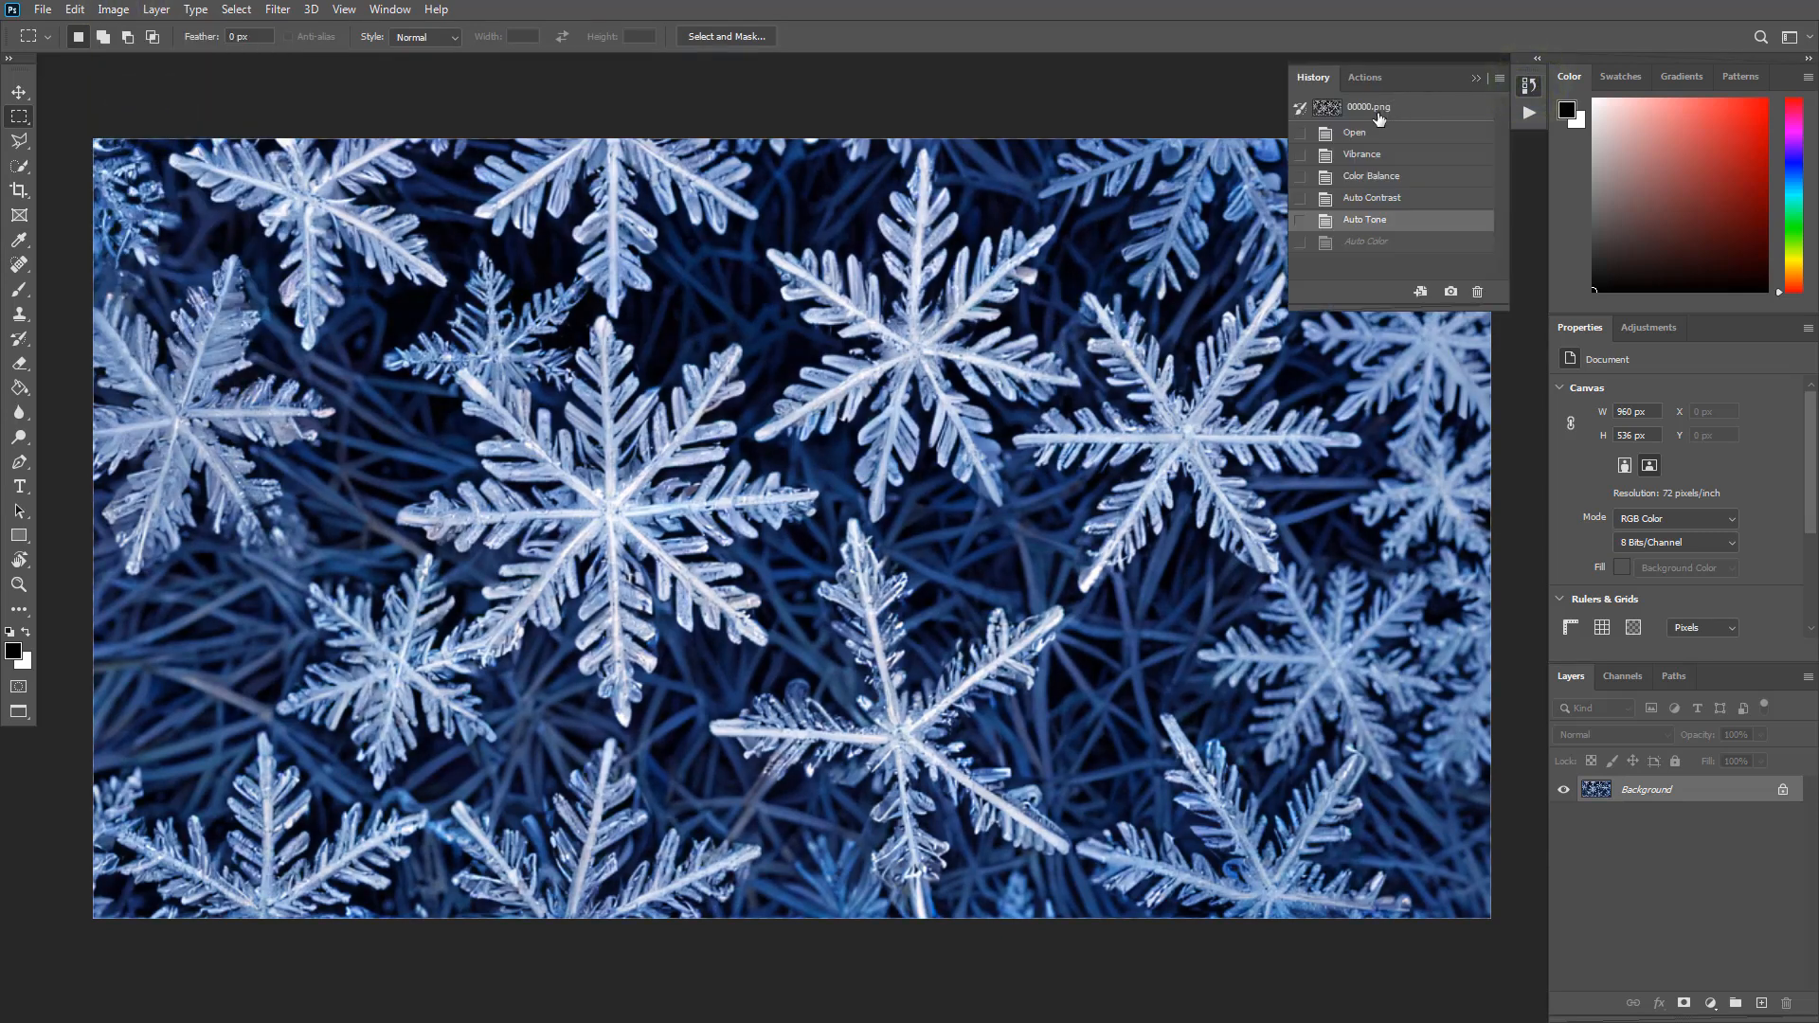
click(1376, 109)
click(1374, 220)
click(1387, 110)
click(1389, 221)
click(1366, 108)
click(1374, 220)
click(1527, 85)
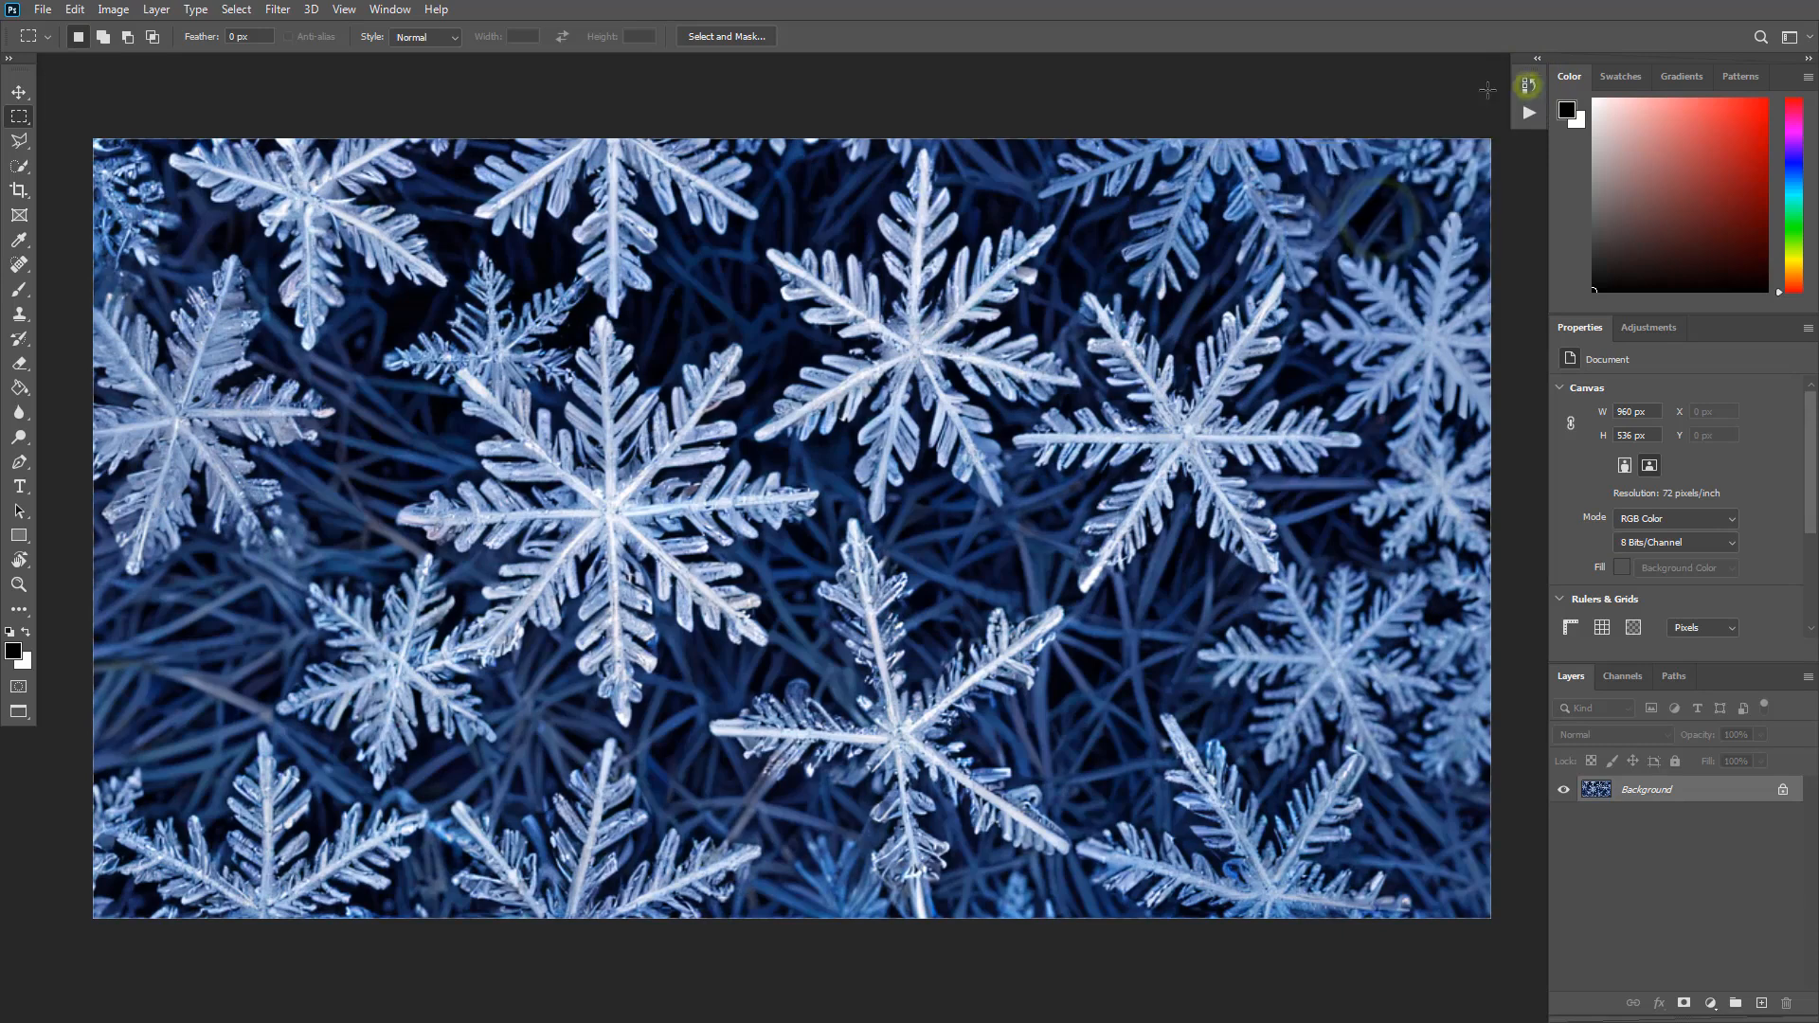